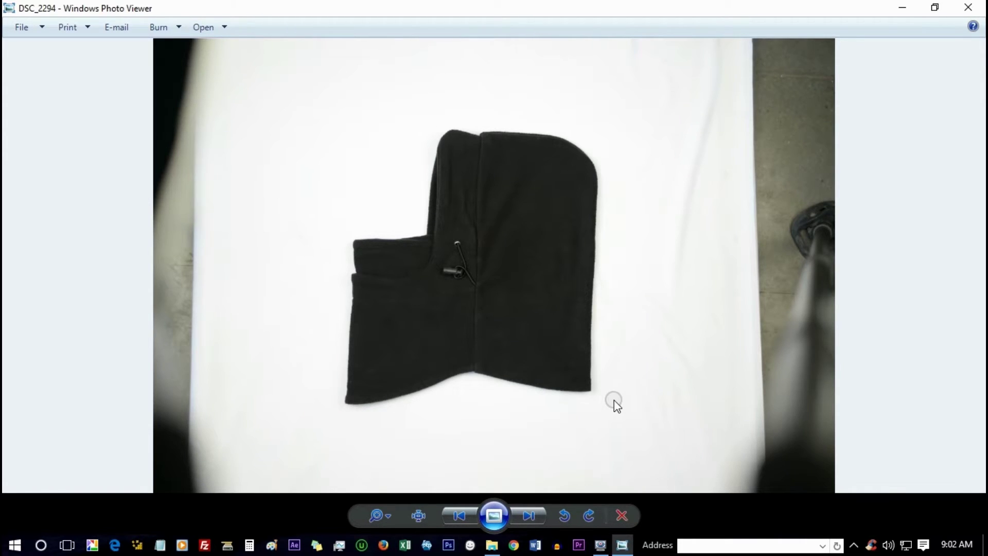
Step: Examine the product photo DSC_2302 of the folded black hood up close, and close the photo viewer
key("Right")
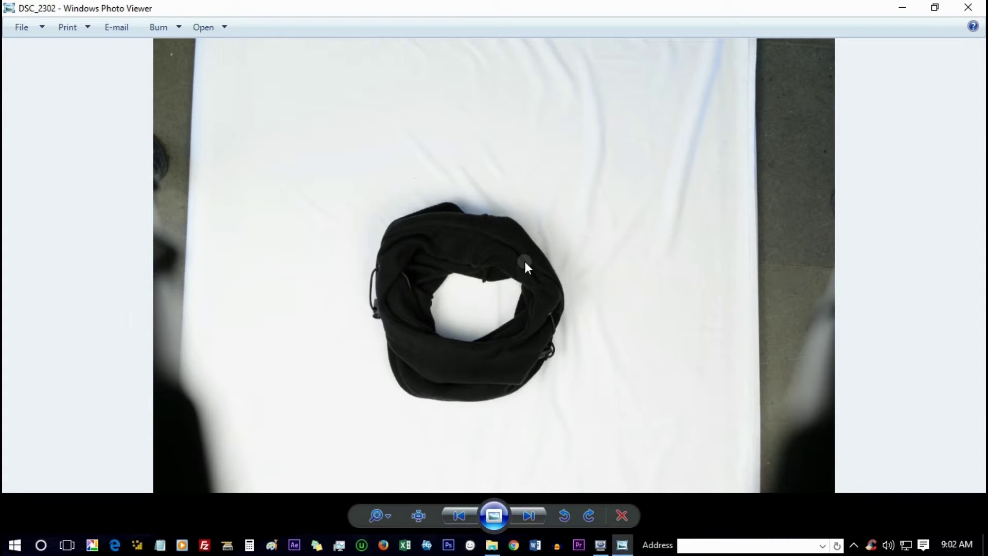
scroll(525, 262, "up", 5)
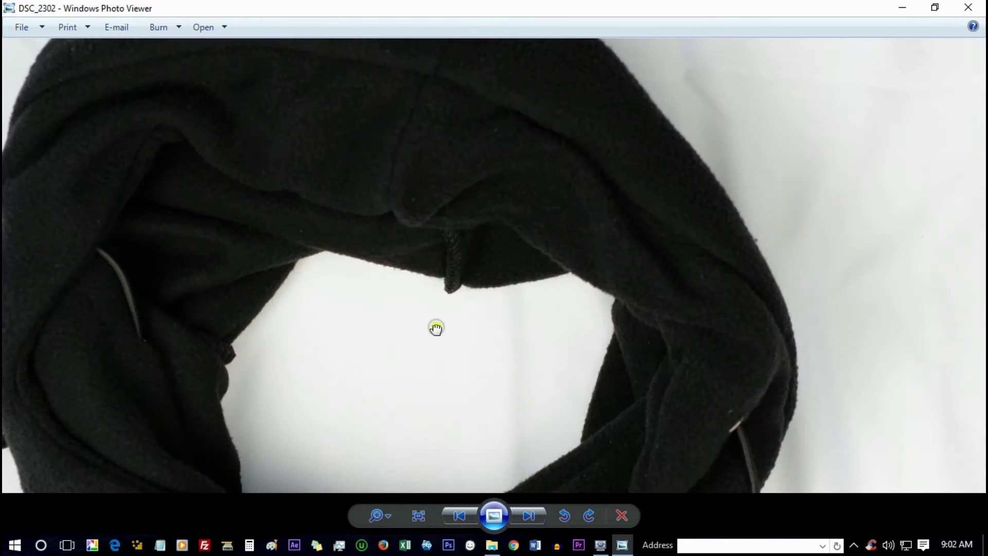
left_click_drag(436, 328, 542, 190)
left_click_drag(574, 253, 417, 397)
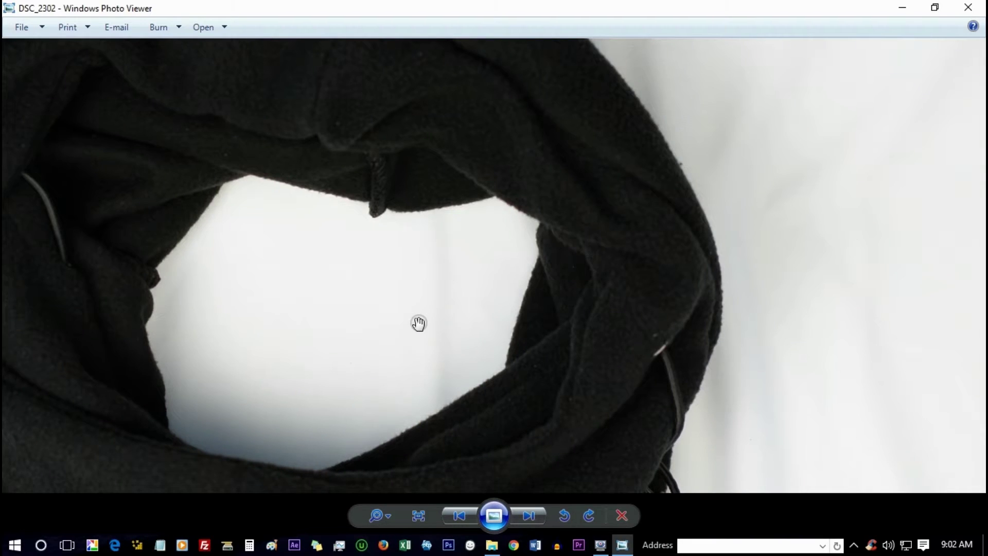
left_click_drag(364, 183, 529, 190)
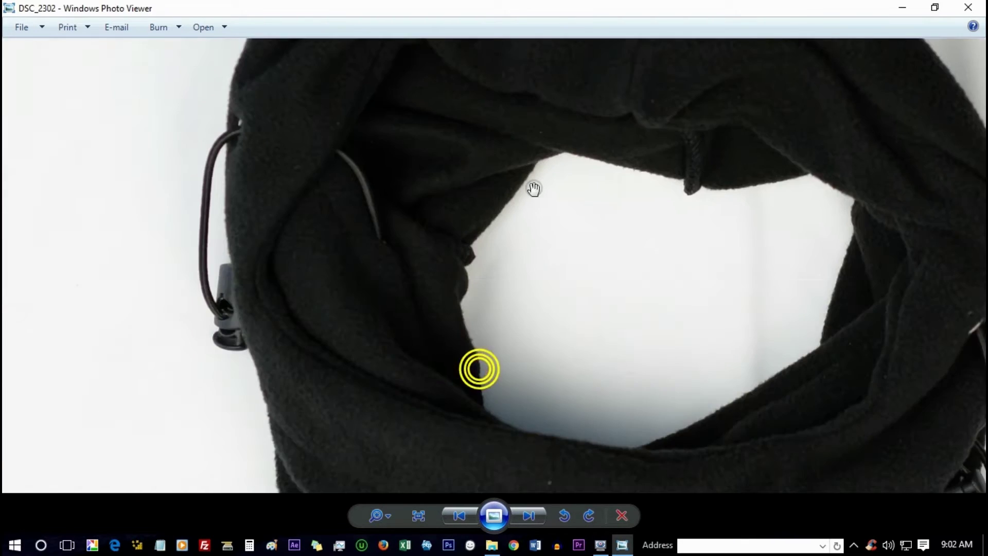
scroll(682, 256, "down", 5)
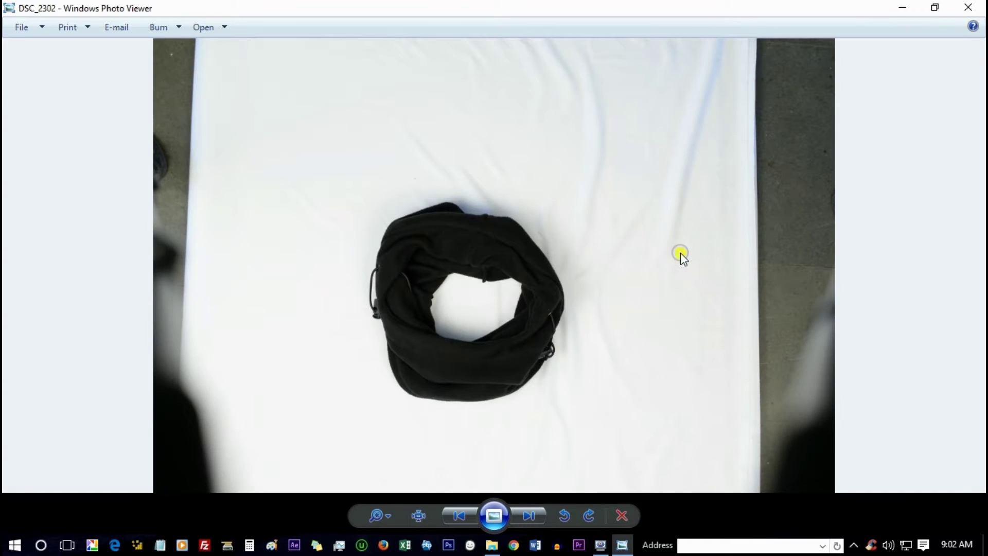
left_click(968, 7)
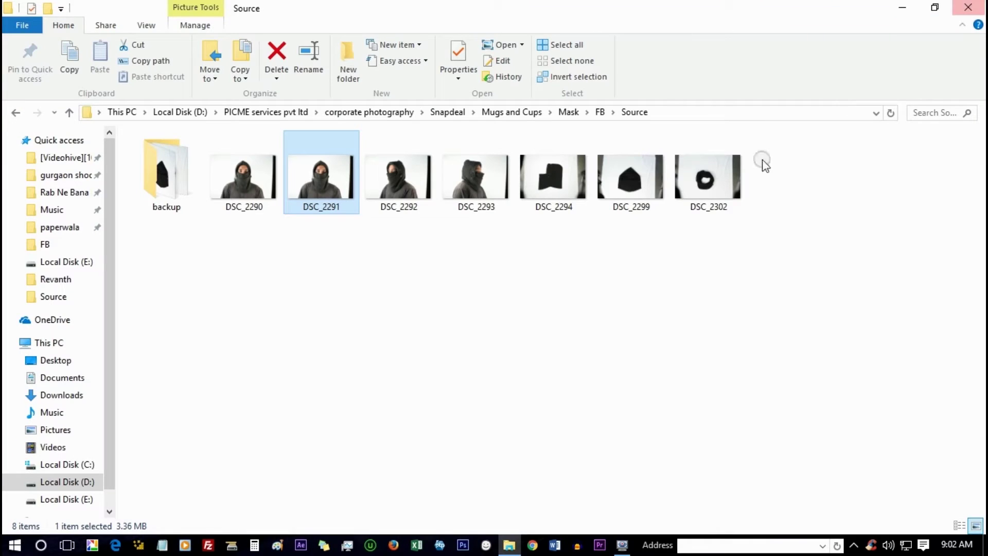
Step: Open the image DSC_2291 from the Source folder in Adobe Photoshop CS6
left_click(552, 301)
left_click(352, 176)
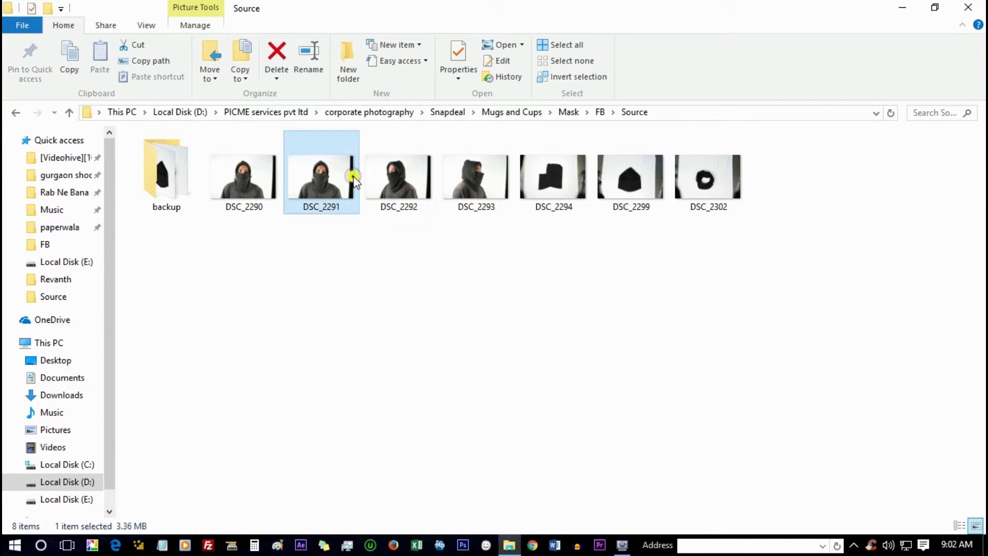
right_click(330, 184)
mouse_move(448, 288)
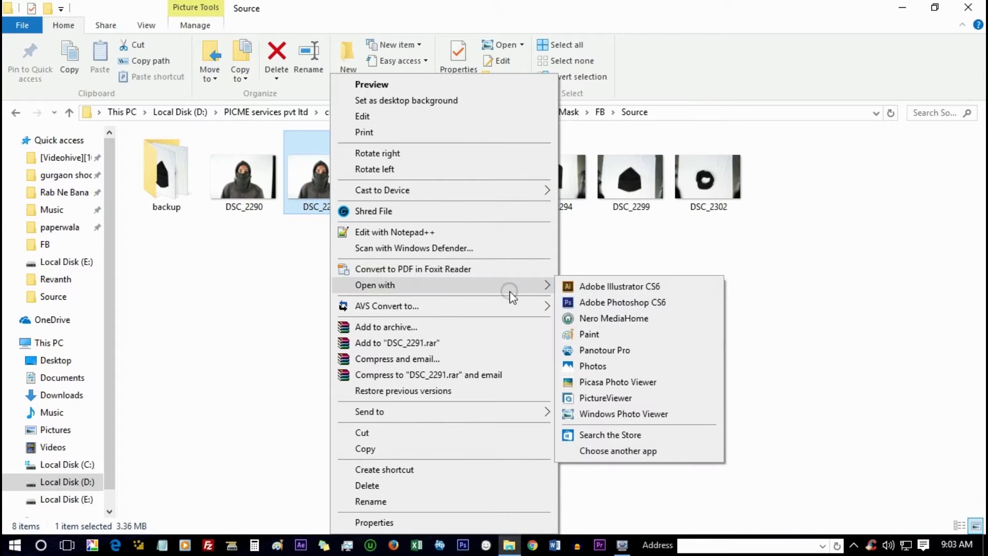
left_click(615, 304)
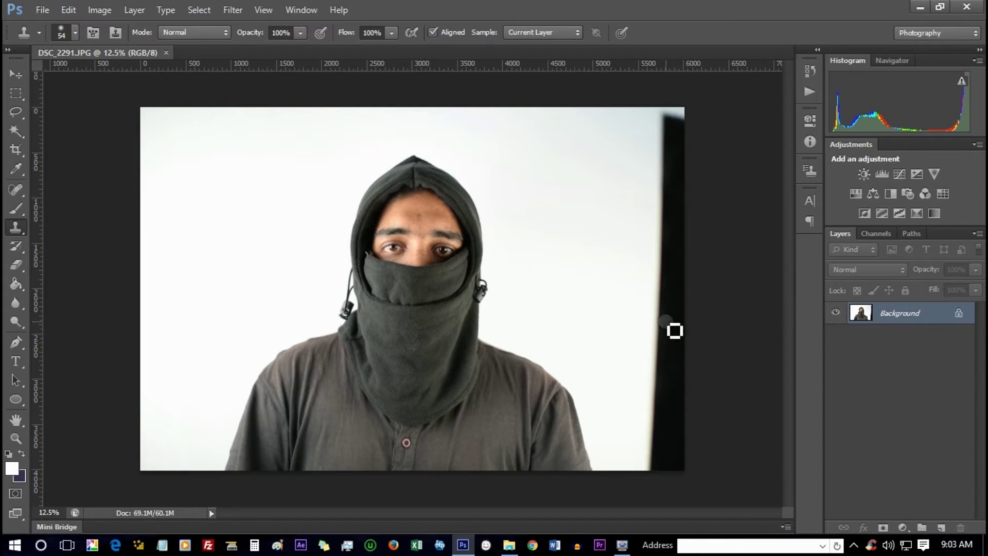
Step: Duplicate the Background layer twice to get Background copy and Background copy 2
right_click(928, 326)
left_click(909, 350)
key("Return")
right_click(926, 312)
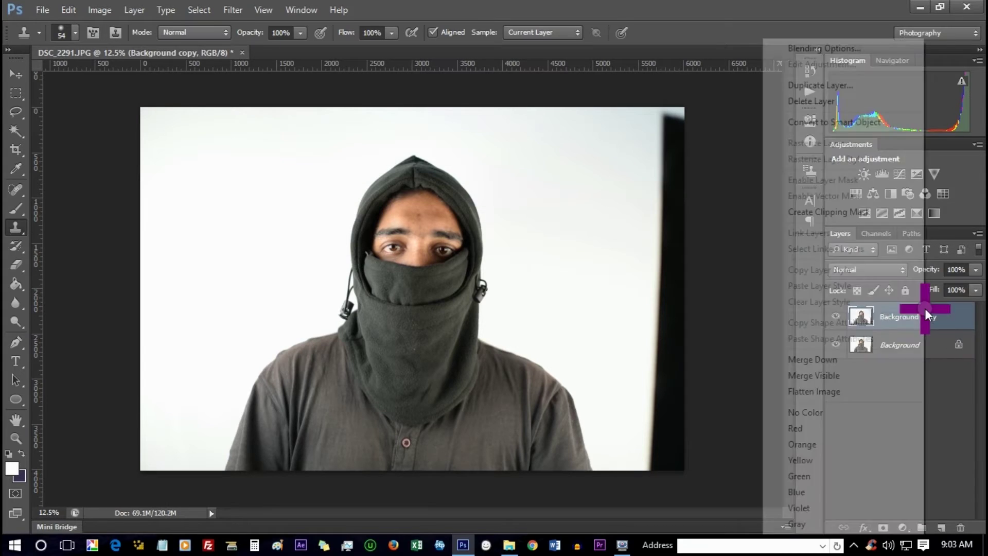
left_click(824, 85)
key("Return")
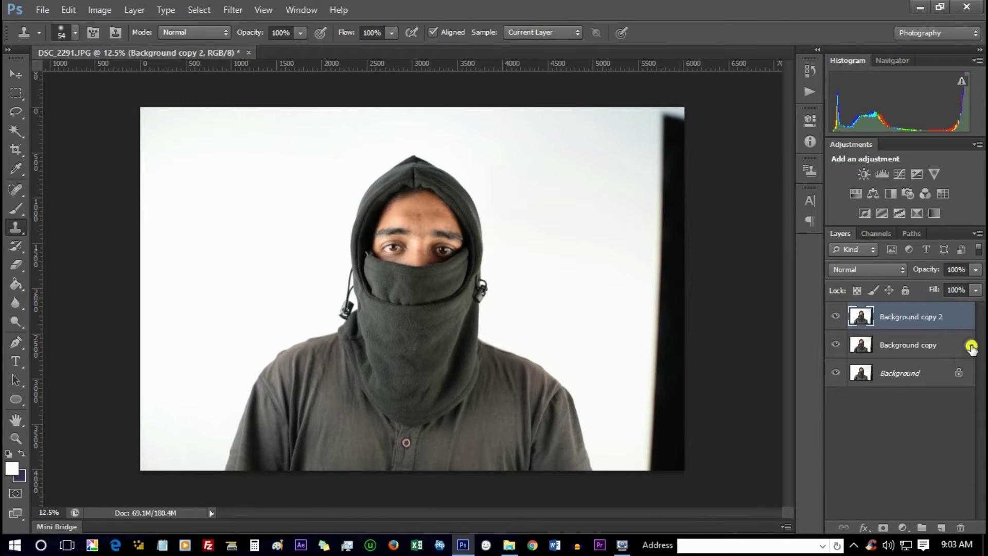
Step: Apply a white (ffffff) Color Overlay layer style to the Background copy layer
left_click(971, 348)
double_click(944, 345)
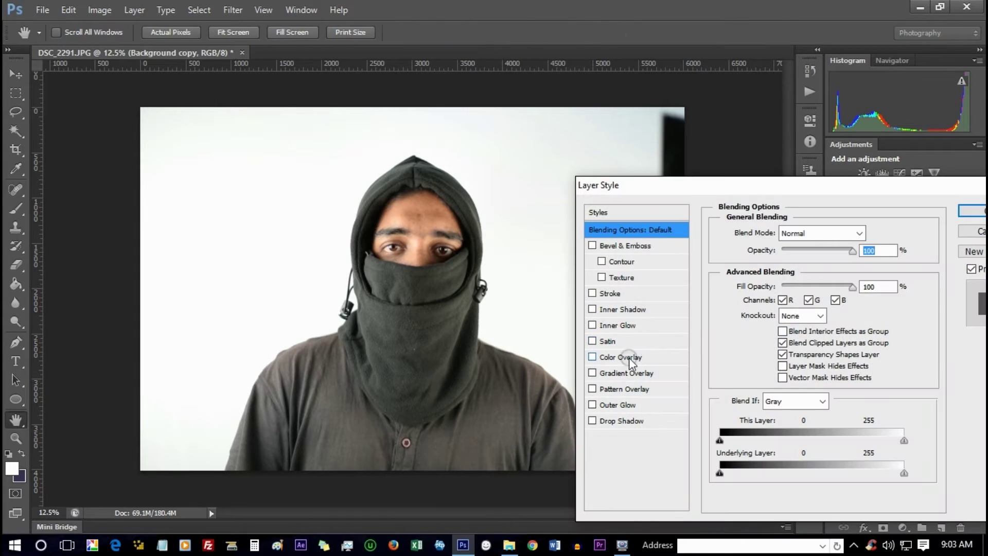
left_click(614, 357)
left_click(885, 238)
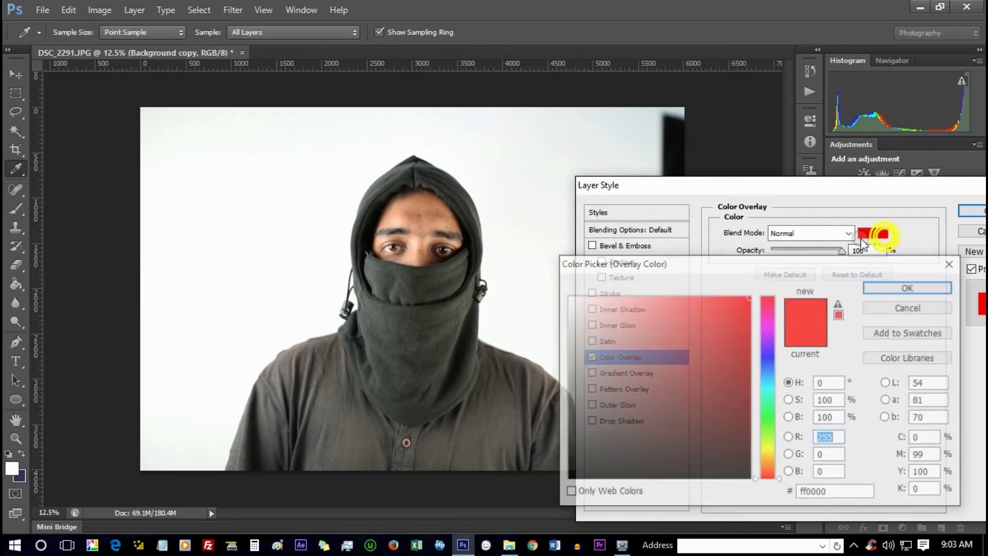
left_click_drag(662, 316, 568, 297)
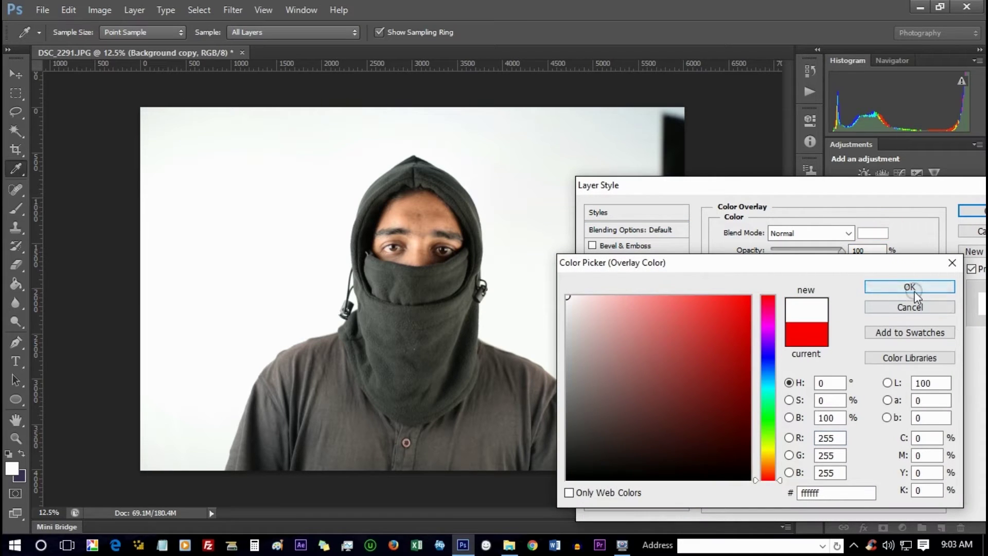
left_click(910, 287)
left_click(971, 210)
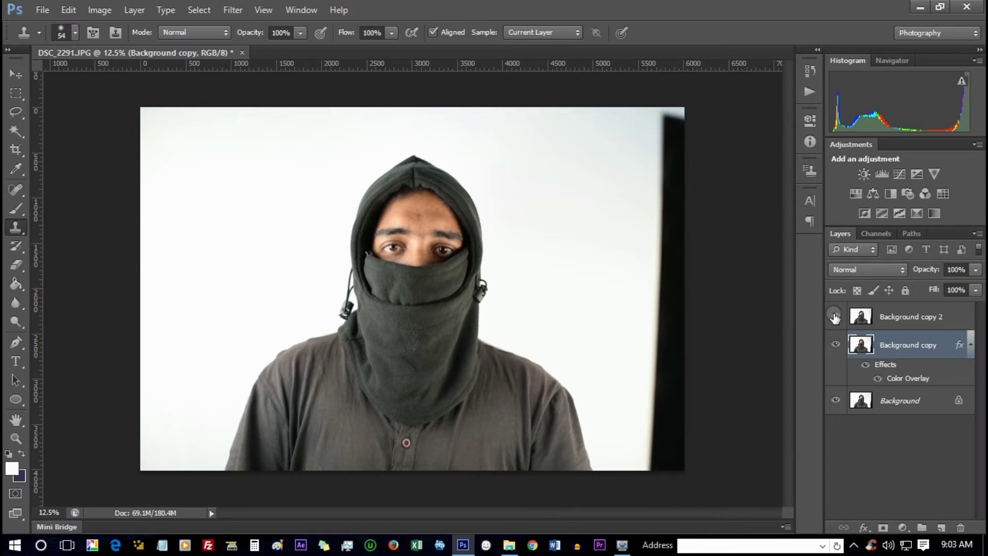
Step: Toggle the visibility of Background copy 2 to check the overlay layer underneath
left_click(834, 316)
left_click(835, 316)
left_click(835, 316)
left_click(834, 316)
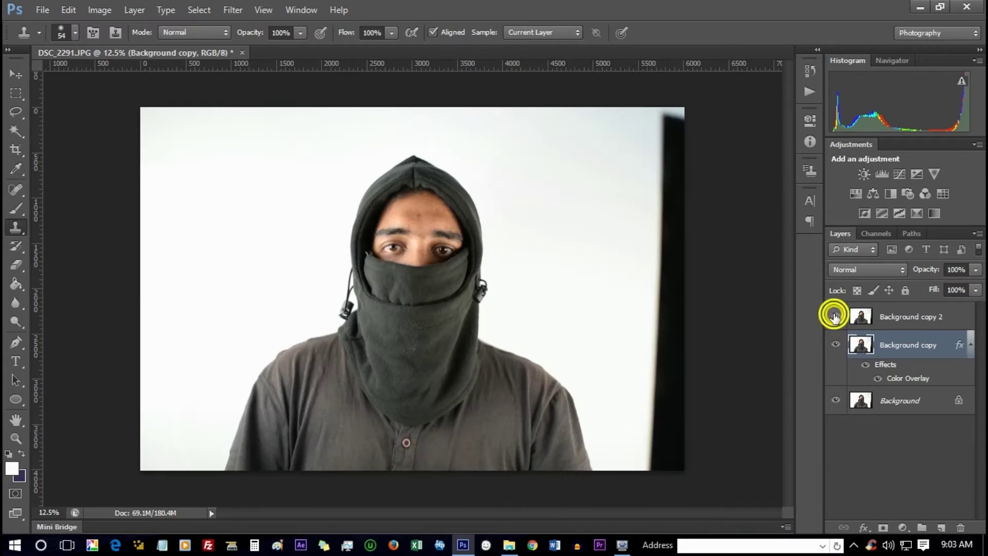
Step: Set up the Eraser tool on the Background copy 2 layer with a brush size of 2448 px
left_click(931, 324)
left_click(25, 268)
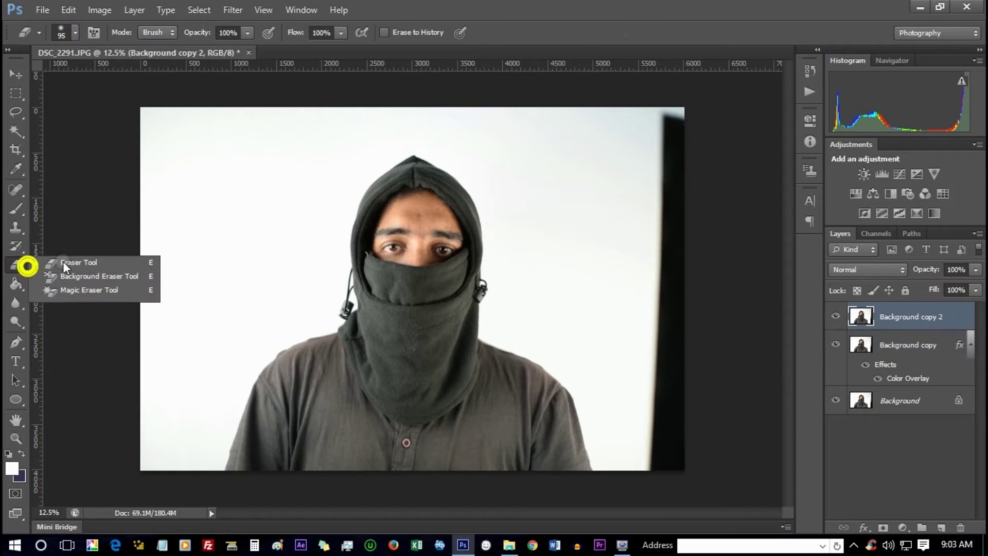
left_click(78, 35)
left_click(157, 78)
Step: Try erasing the dark strip beside the man with the soft brush, and undo the erasing
mouse_move(672, 135)
left_mouse_down()
mouse_move(743, 550)
mouse_move(748, 313)
left_mouse_up()
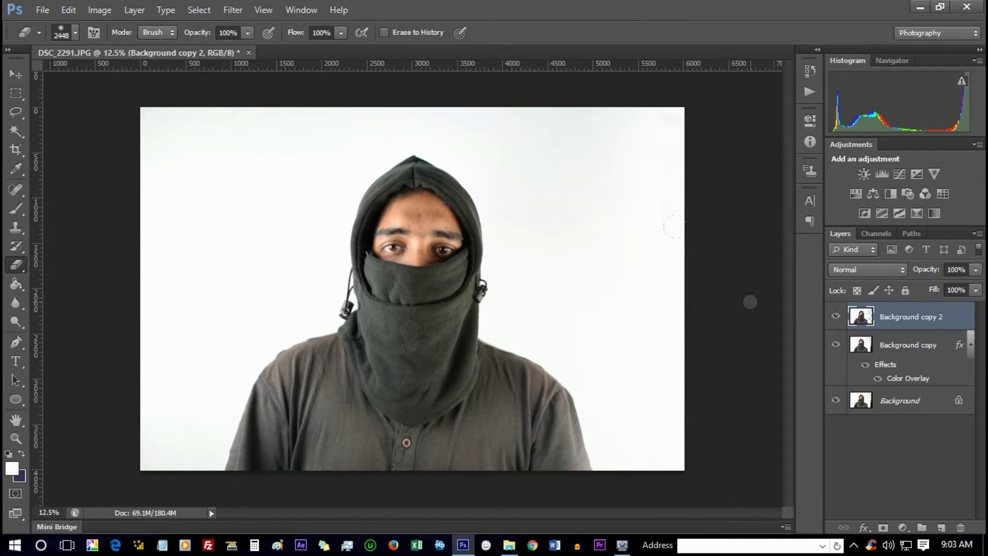
key("ctrl+z")
key("ctrl+alt+z")
key("ctrl+shift+z")
Step: Erase the outer background on both sides of the man on Background copy 2 with a large hard-edged eraser brush
left_click(902, 315)
left_click(63, 33)
left_click(52, 136)
mouse_move(644, 127)
left_mouse_down()
mouse_move(729, 464)
mouse_move(721, 362)
left_mouse_up()
left_click_drag(178, 121, 57, 324)
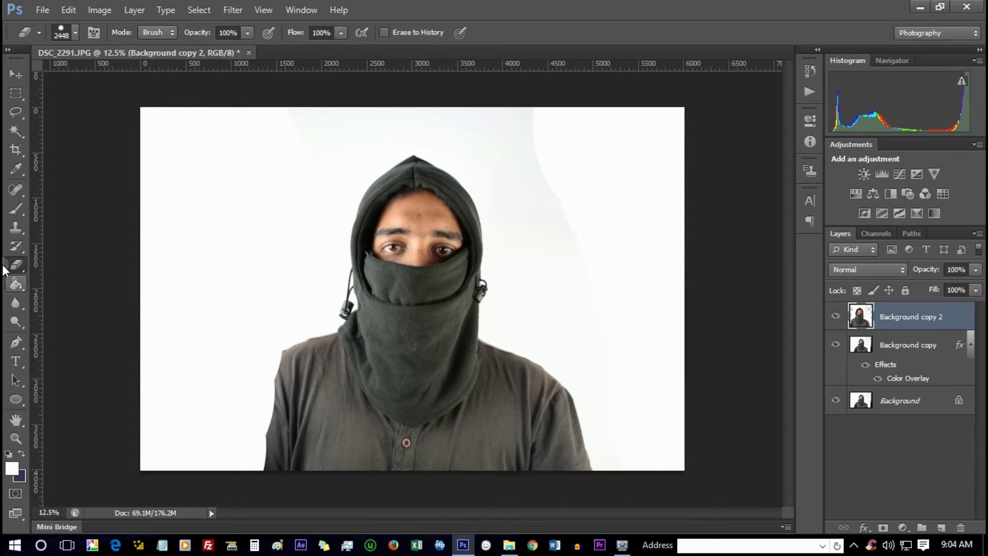
Step: Select the remaining background around the man with the Magic Wand at tolerance 32, delete it and clear the selection
left_click(18, 133)
left_click(298, 265)
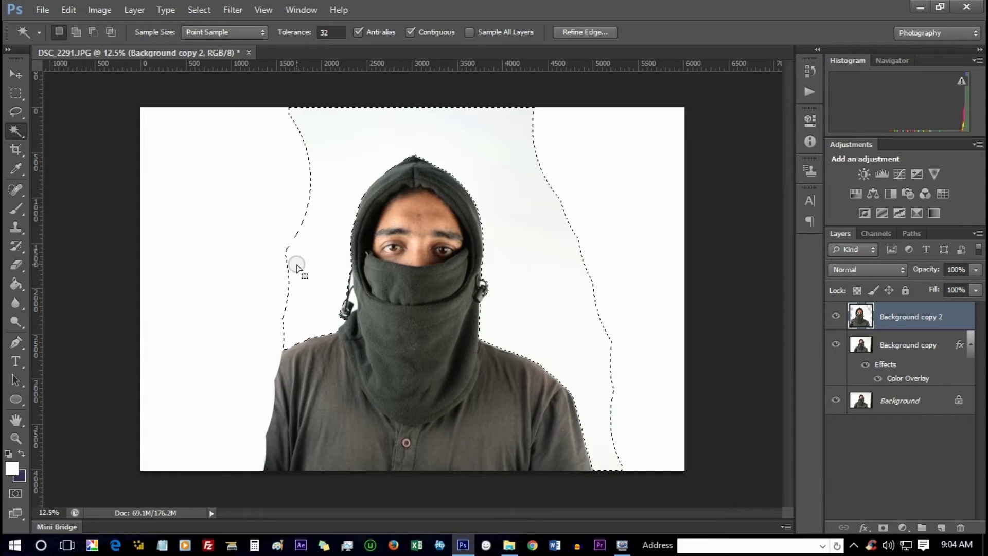
right_click(298, 265)
left_click(338, 365)
Step: Select the enclosed background between the left cord and the hood with the Magic Wand, delete it and deselect
key("ctrl+plus")
key("ctrl+plus")
key("ctrl+plus")
key("ctrl+plus")
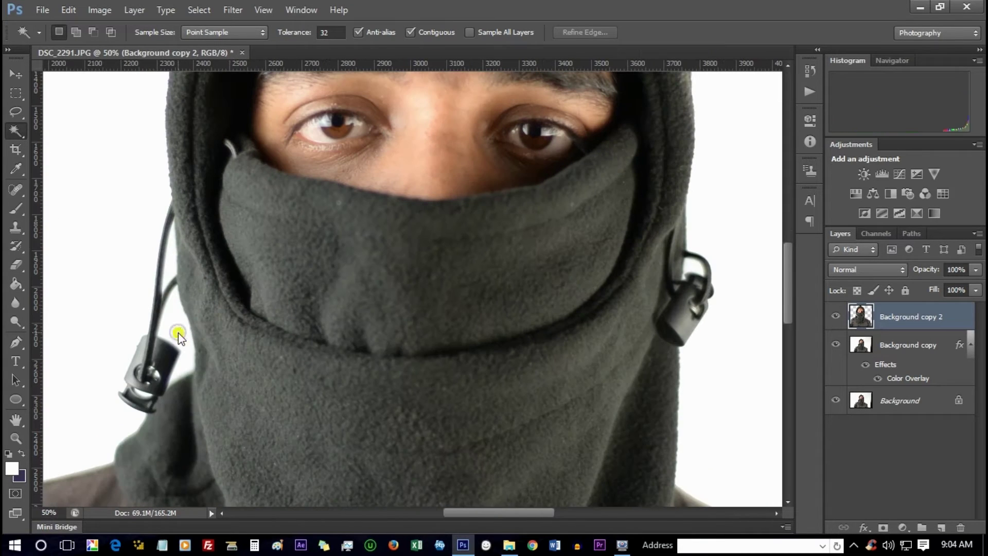
left_click(178, 336)
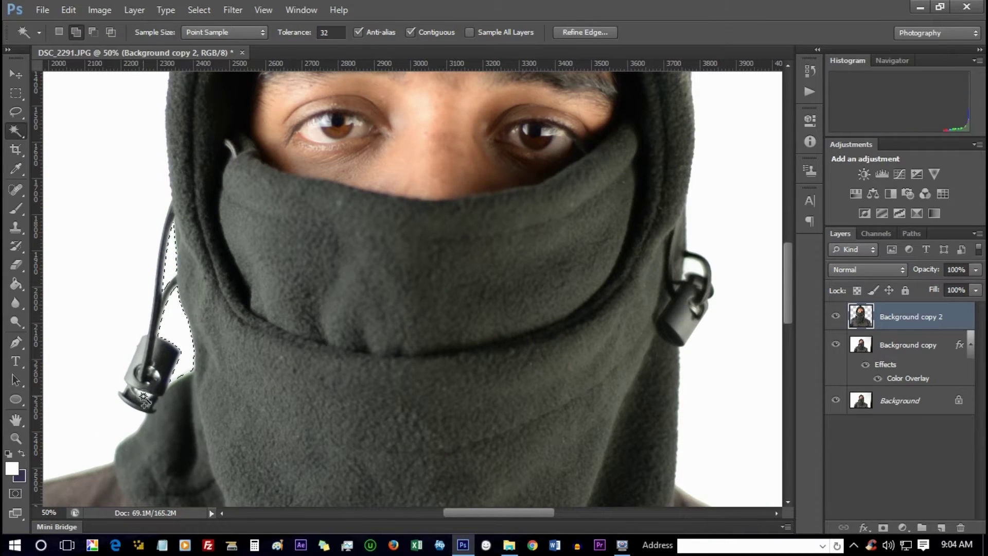
right_click(167, 310)
left_click(226, 365)
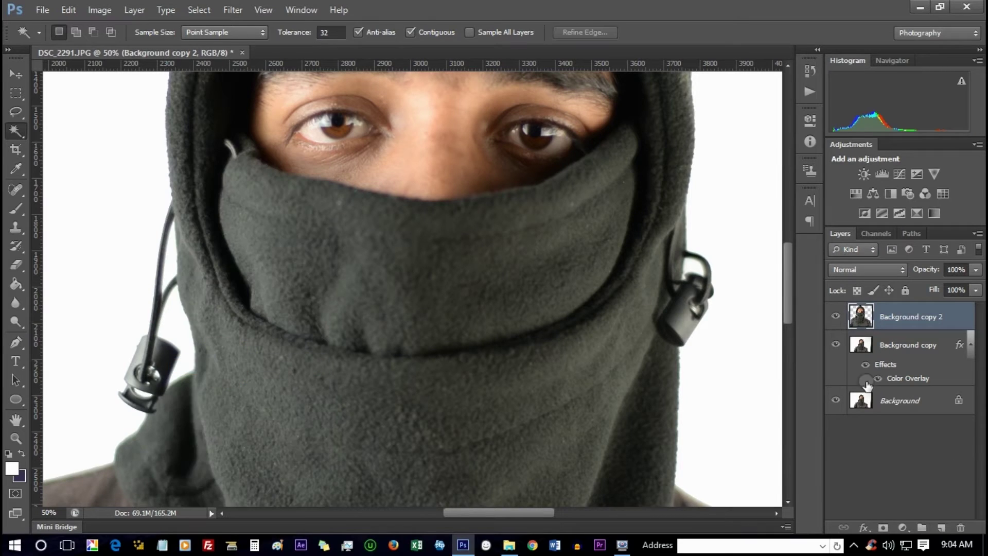
Step: Change the Color Overlay of the Background copy layer to bright green
double_click(915, 379)
left_click(872, 234)
left_click(768, 422)
left_click(659, 297)
left_click(723, 296)
left_click(711, 297)
left_click(910, 287)
left_click(975, 211)
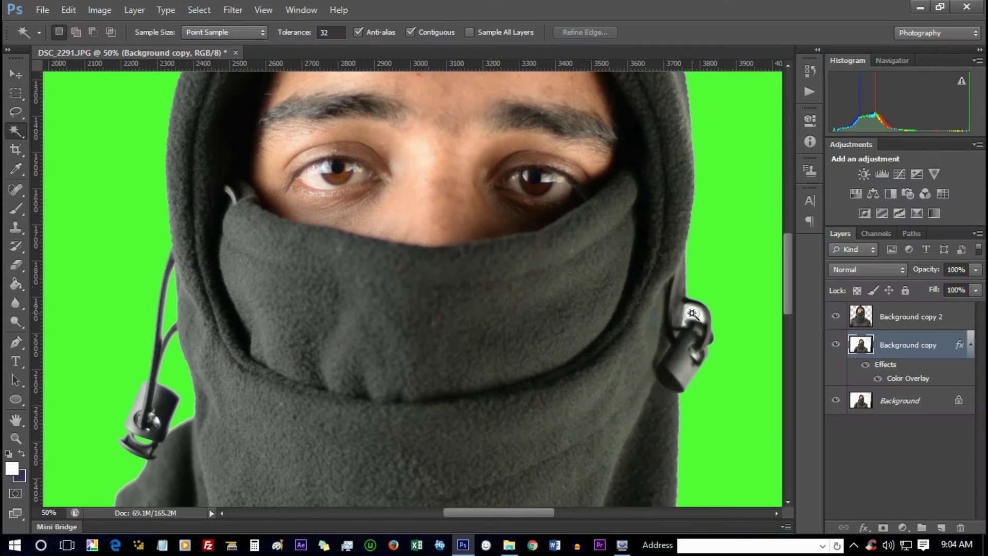
Step: Delete the background patch inside the right cord loop on Background copy 2 and clear the selection
left_click(922, 326)
key("Delete")
right_click(701, 315)
left_click(742, 366)
Step: Clear leftover background in the gap between the left cord toggle and the hood using the Magic Wand, and deselect
scroll(198, 406, "down", 3)
key("ctrl+plus")
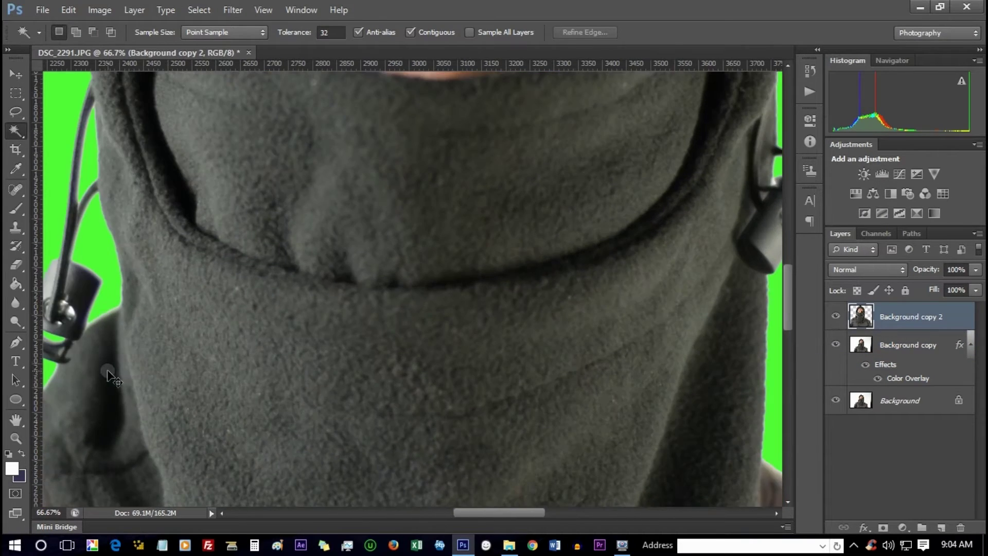
left_click_drag(514, 513, 464, 514)
key("ctrl+plus")
left_click(487, 365)
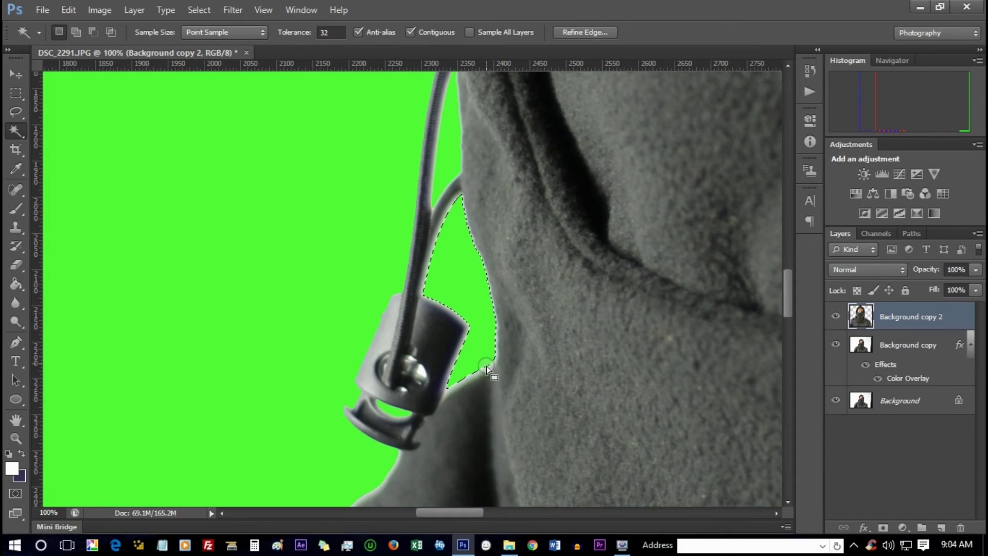
right_click(465, 377)
left_click(502, 364)
Step: Start a Pen tool path where the hood meets the left shoulder and trace down the hood's left edge
scroll(396, 411, "down", 3)
scroll(397, 412, "down", 1)
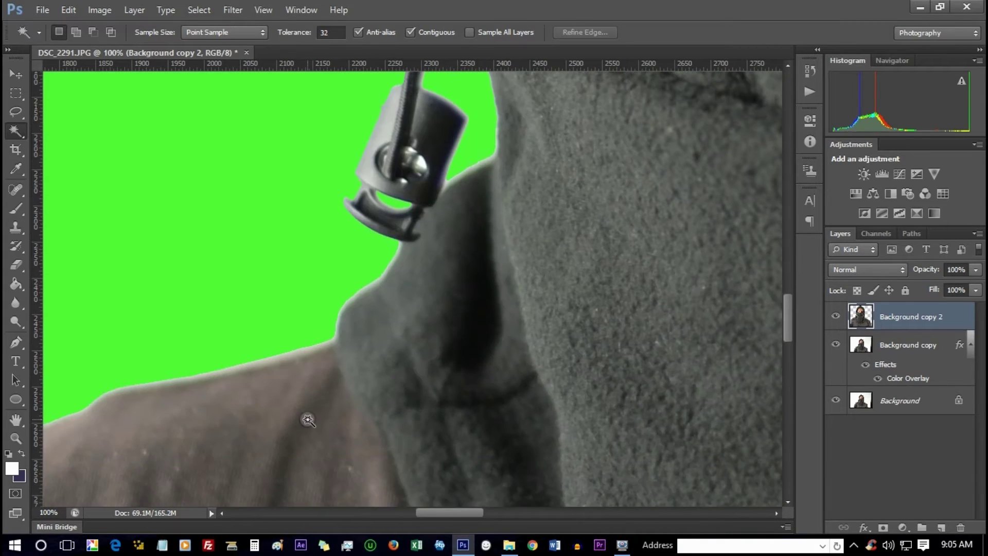
key("ctrl+0")
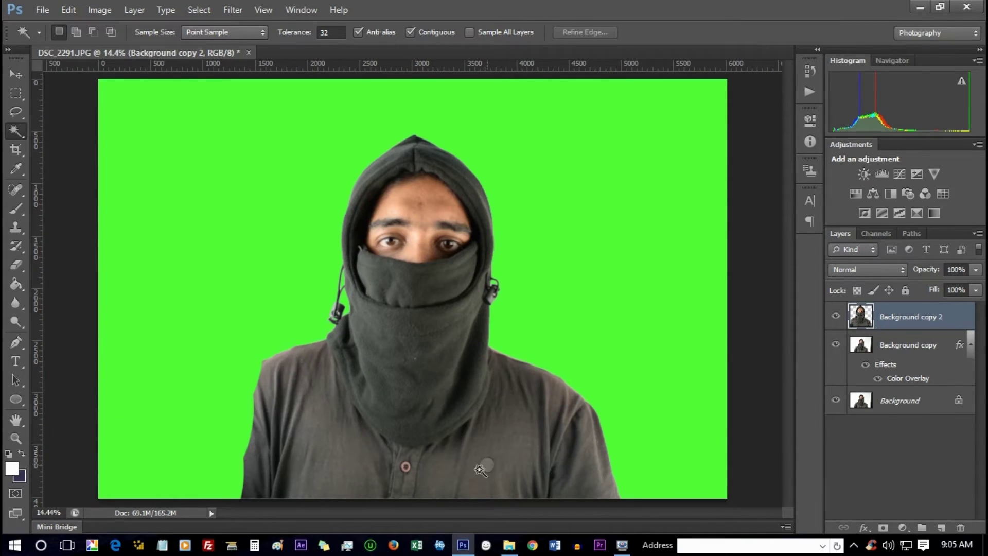
left_click(16, 342)
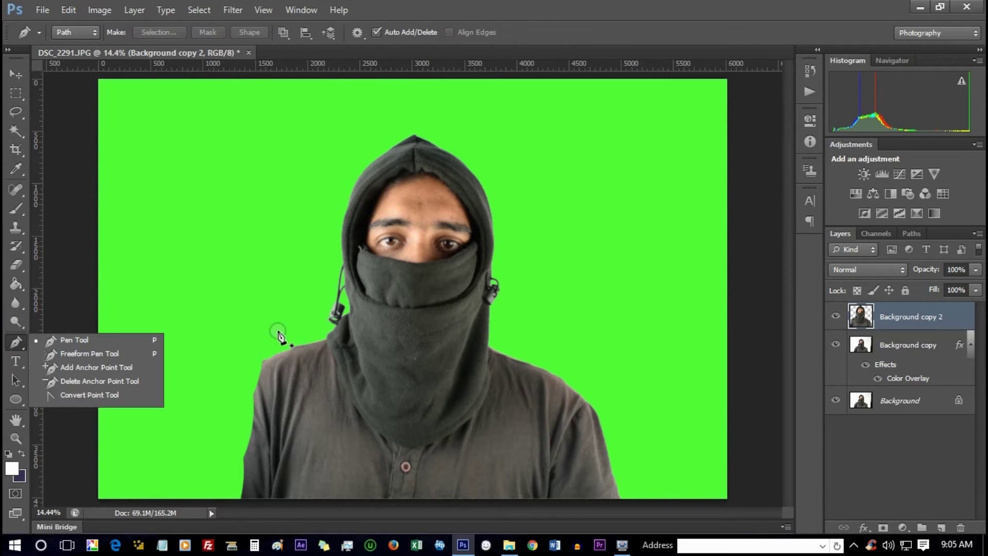
key("ctrl+plus")
key("ctrl+plus")
key("ctrl+plus")
key("ctrl+plus")
left_click(109, 226)
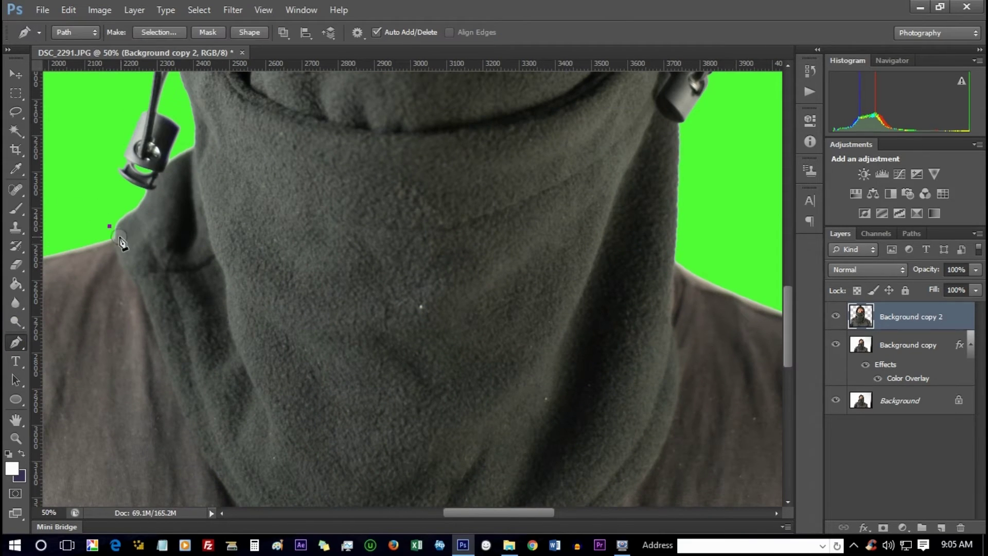
key("ctrl+plus")
left_click_drag(488, 513, 447, 513)
scroll(353, 224, "down", 1)
left_click(376, 252)
left_click(406, 360)
left_click(430, 415)
Step: Continue the pen path down the hood's lower left edge over the shirt, undoing the last misplaced anchor points
scroll(438, 427, "down", 3)
left_click(455, 317)
left_click(494, 373)
left_click(537, 427)
left_click_drag(537, 427, 274, 348)
scroll(288, 330, "down", 2)
left_click(304, 308)
left_click(360, 342)
key("ctrl+alt+z")
key("ctrl+alt+z")
Step: Trace the hood's curved bottom edge above the shirt button and up along its lower right edge
left_click_drag(423, 369, 485, 375)
left_click_drag(425, 366, 430, 367)
left_click_drag(502, 355, 523, 349)
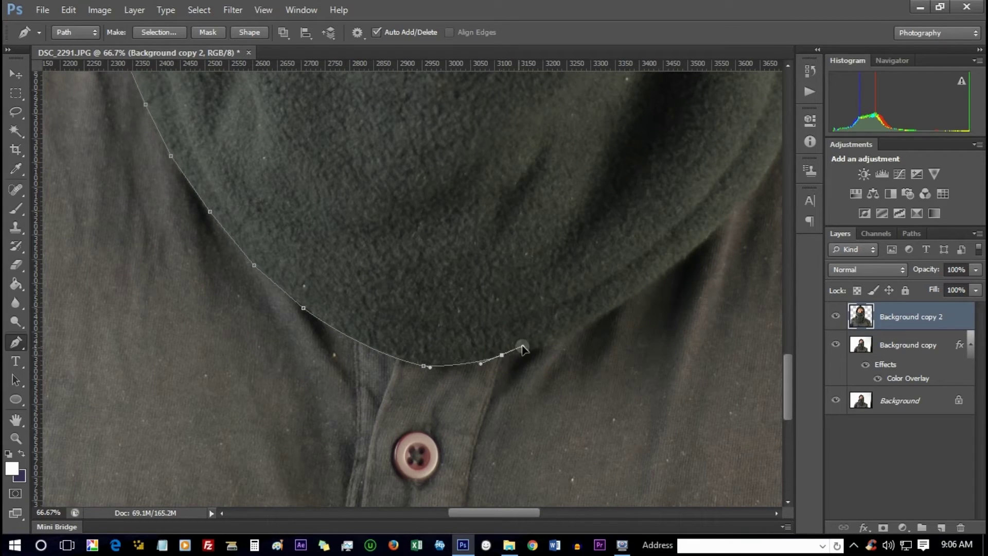
left_click(574, 330)
left_click(617, 304)
left_click(678, 262)
left_click(735, 211)
Step: Continue the pen path up the hood's right edge, past the shoulder line and out onto the green background
left_click_drag(503, 513, 543, 513)
scroll(420, 354, "up", 3)
scroll(422, 359, "up", 2)
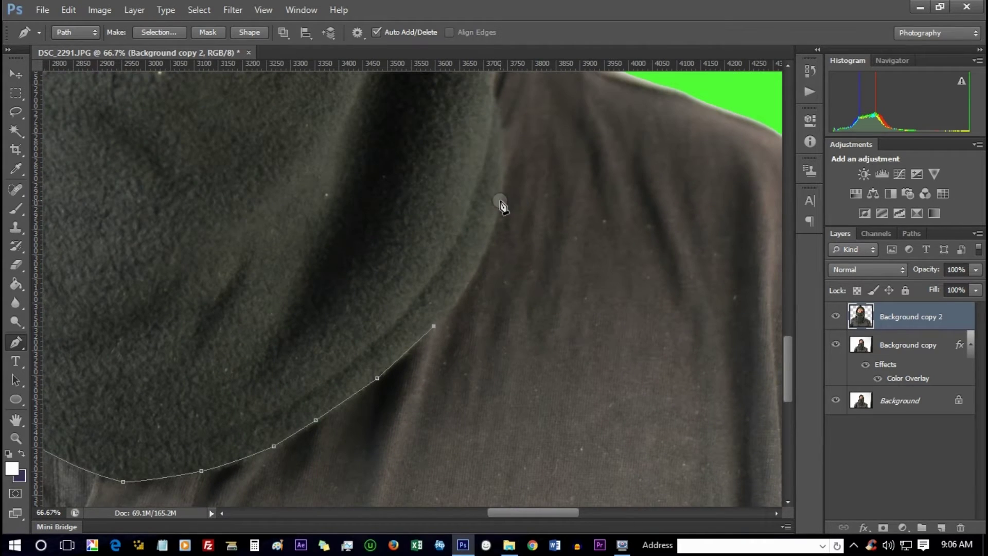
left_click_drag(475, 291, 501, 221)
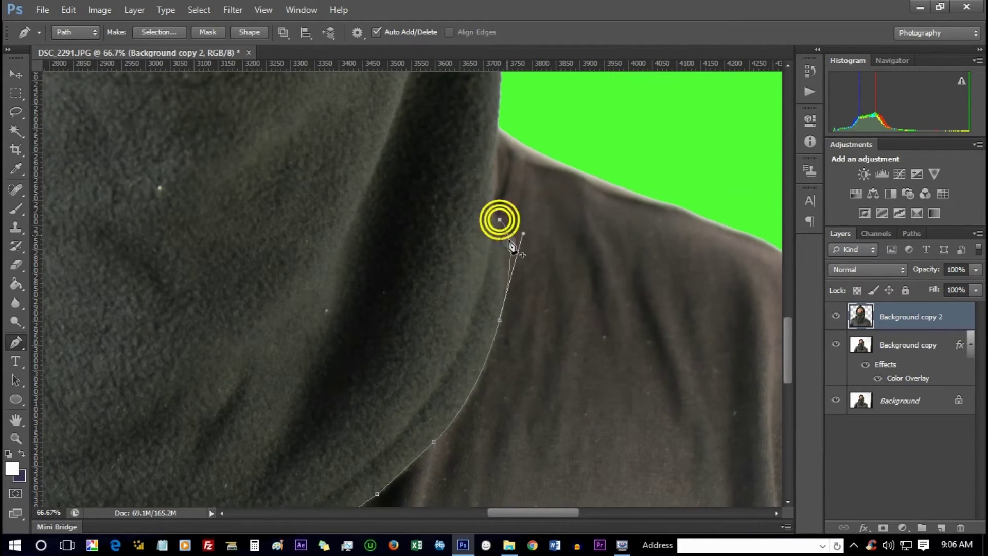
left_click_drag(499, 320, 502, 308)
mouse_move(494, 218)
left_mouse_down()
mouse_move(484, 194)
mouse_move(493, 215)
left_mouse_up()
left_click(493, 166)
left_click(503, 114)
left_click(561, 101)
Step: Run the path outside the canvas's right and bottom edges around the shirt, and close it at the starting anchor
key("ctrl+0")
left_click(740, 354)
left_click(740, 505)
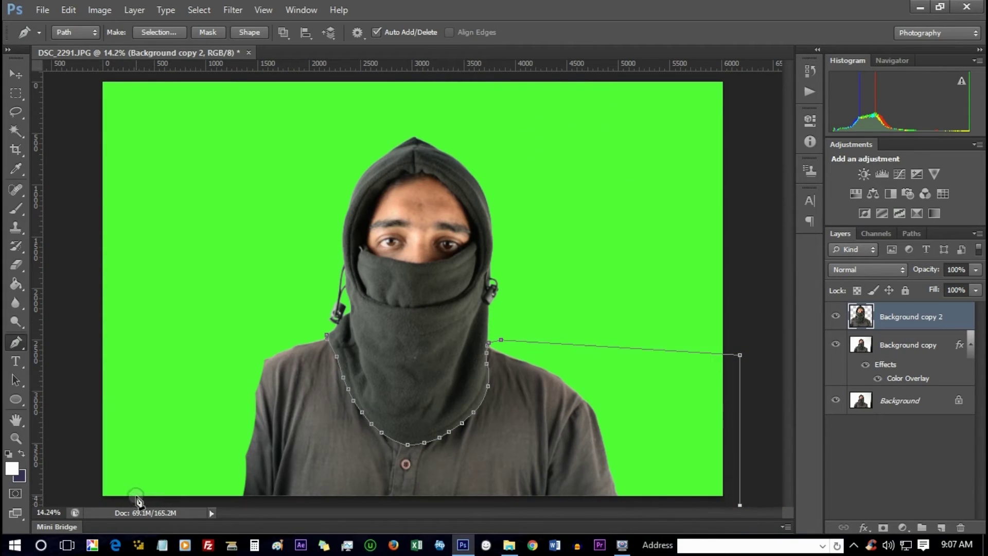
left_click(136, 499)
left_click(191, 373)
left_click(281, 319)
left_click(325, 334)
Step: Convert the closed pen path into a selection around the shirt and shoulders, and switch to the Move tool
right_click(312, 103)
left_click(361, 168)
left_click(570, 154)
left_click(12, 134)
left_click(16, 75)
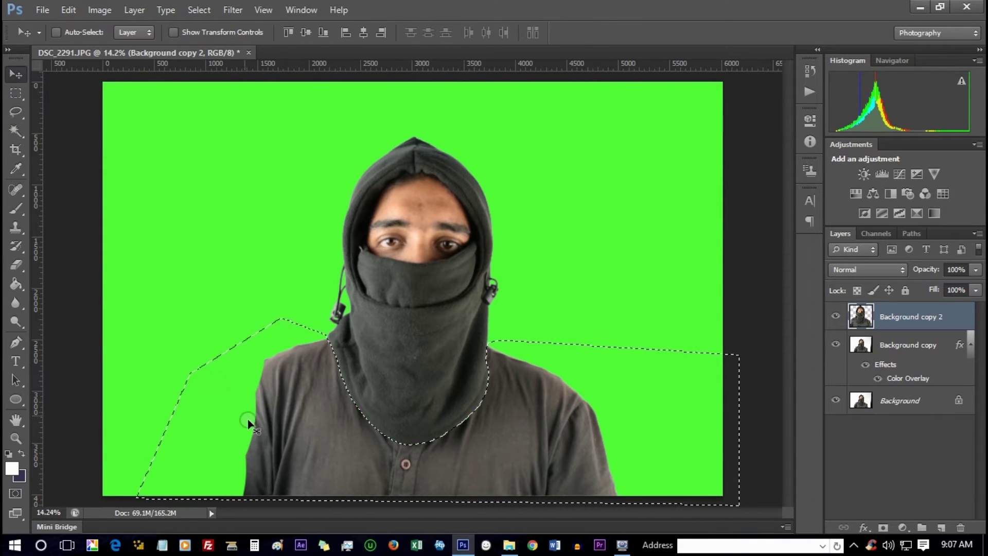
Step: Delete the selected shirt and shoulders from the Background copy 2 layer, and clear the selection
key("Delete")
right_click(305, 430)
left_click(16, 132)
right_click(286, 329)
left_click(342, 247)
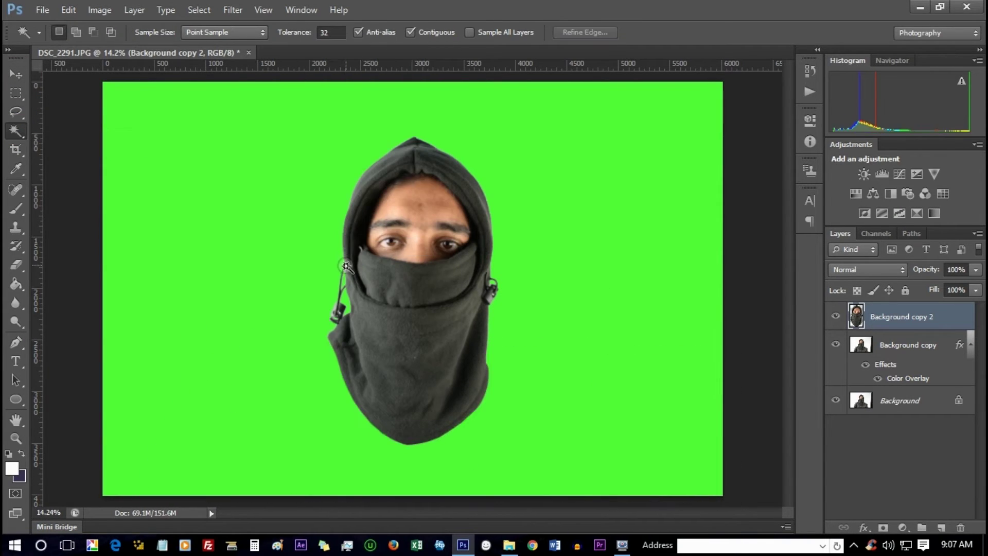
Step: Compare the hood cutout with the original photo by hiding and showing the layers beneath it
left_click(836, 344)
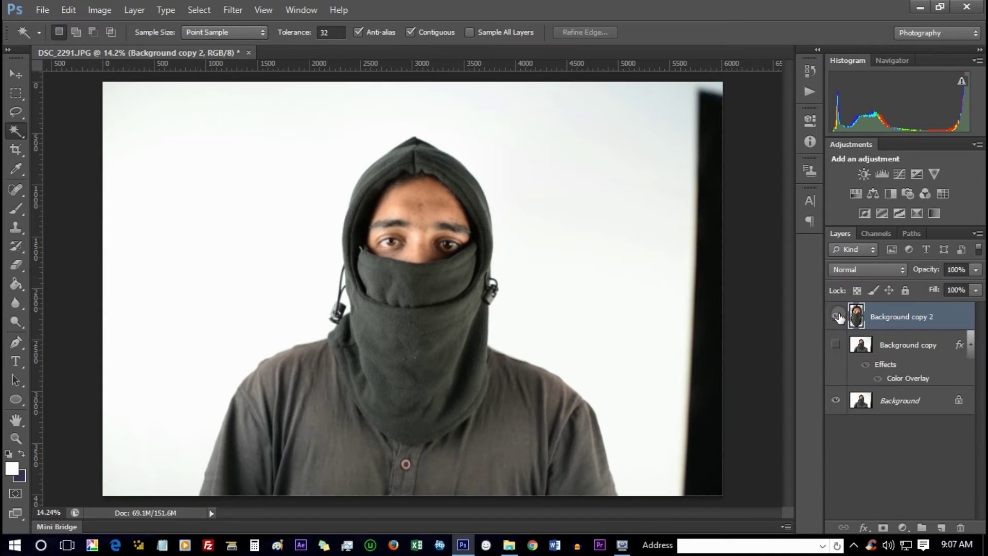
left_click(837, 400)
left_click(837, 400)
left_click(838, 401)
left_click(837, 400)
left_click(836, 344)
Step: Start a pen path at the face opening's lower left corner and trace along the upper edge of the fabric covering the nose
key("ctrl+plus")
key("ctrl+plus")
key("ctrl+plus")
key("ctrl+plus")
key("ctrl+plus")
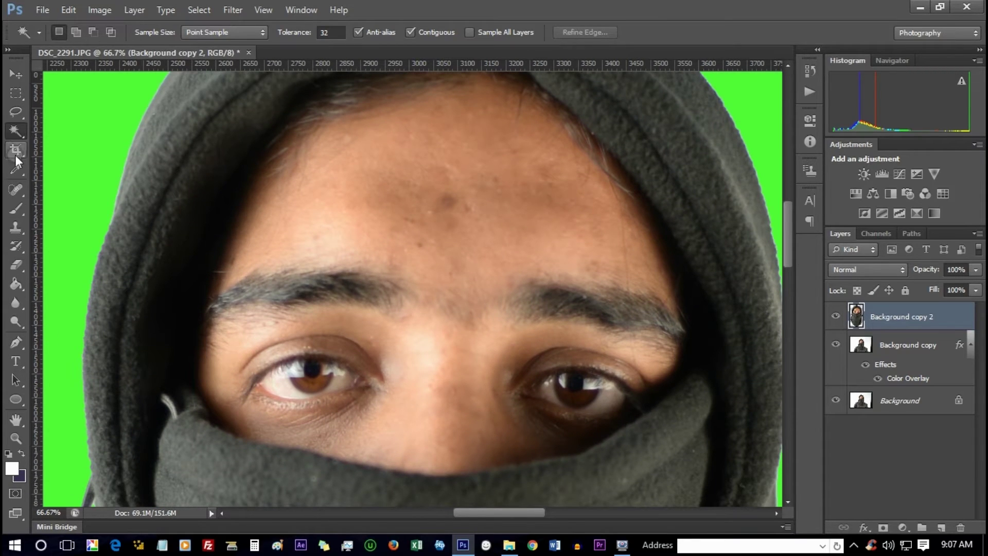
left_click(12, 335)
left_click(200, 384)
key("ctrl+z")
left_click(190, 382)
left_click(246, 440)
left_click(271, 445)
left_click(296, 449)
left_click(328, 456)
left_click(376, 467)
left_click(409, 474)
left_click(441, 477)
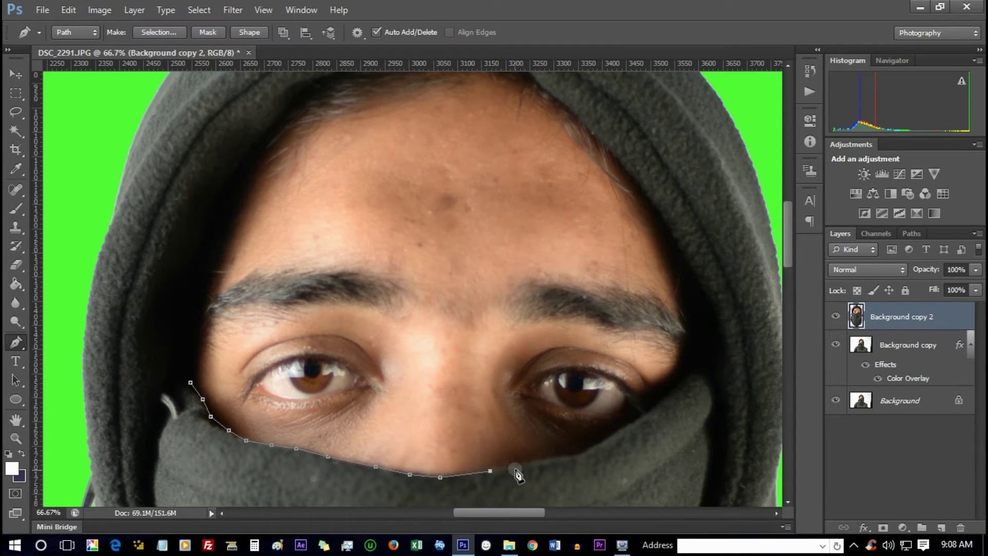
Step: Continue the pen path to the right corner of the face opening and up the hood's right inner edge
left_click(612, 436)
left_click(659, 405)
left_click(689, 372)
left_click(704, 304)
left_click(610, 146)
left_click(574, 113)
Step: Trace the pen path leftward along the top inner edge of the hood above the hairline
scroll(496, 175, "up", 3)
left_click(519, 131)
left_click(502, 125)
left_click(487, 124)
left_click(470, 121)
left_click(435, 122)
left_click(407, 125)
left_click(377, 116)
left_click(361, 119)
Step: Continue the path down the hood's left inner edge and close it at the starting anchor
left_click(346, 136)
left_click(334, 141)
left_click(301, 157)
left_click(297, 165)
left_click(284, 189)
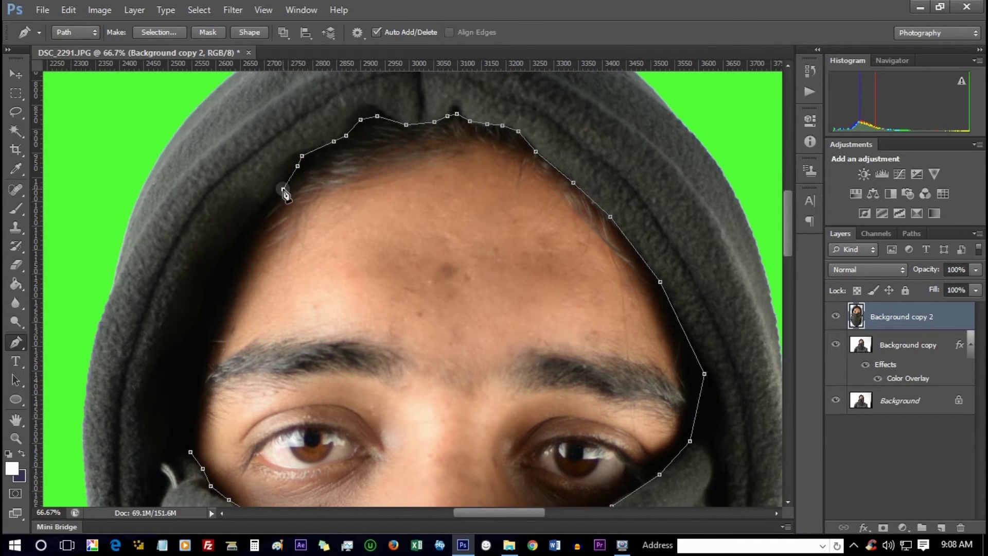
left_click(205, 315)
left_click(182, 441)
left_click(190, 452)
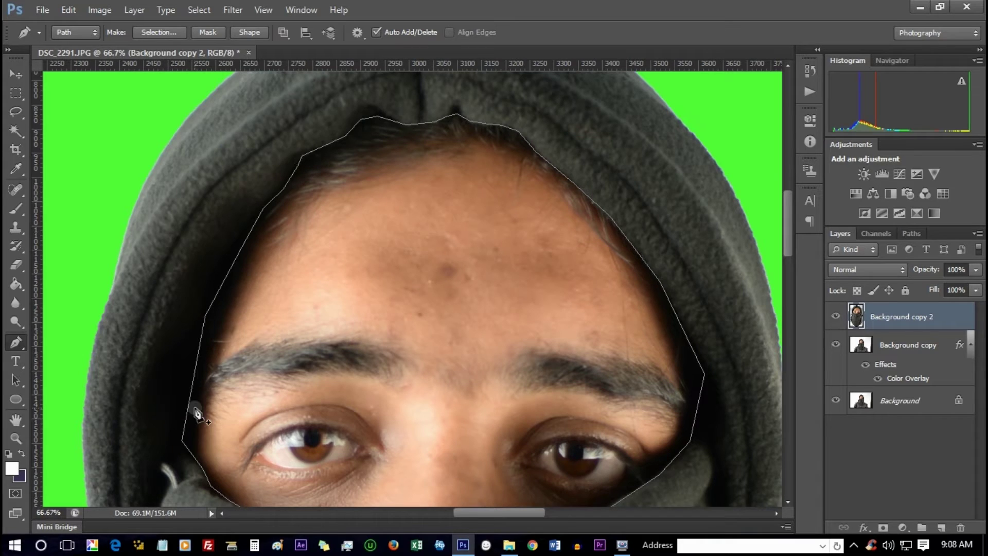
Step: Convert the closed path around the face into a selection
right_click(195, 409)
left_click(259, 178)
left_click(578, 157)
key("Delete")
right_click(354, 214)
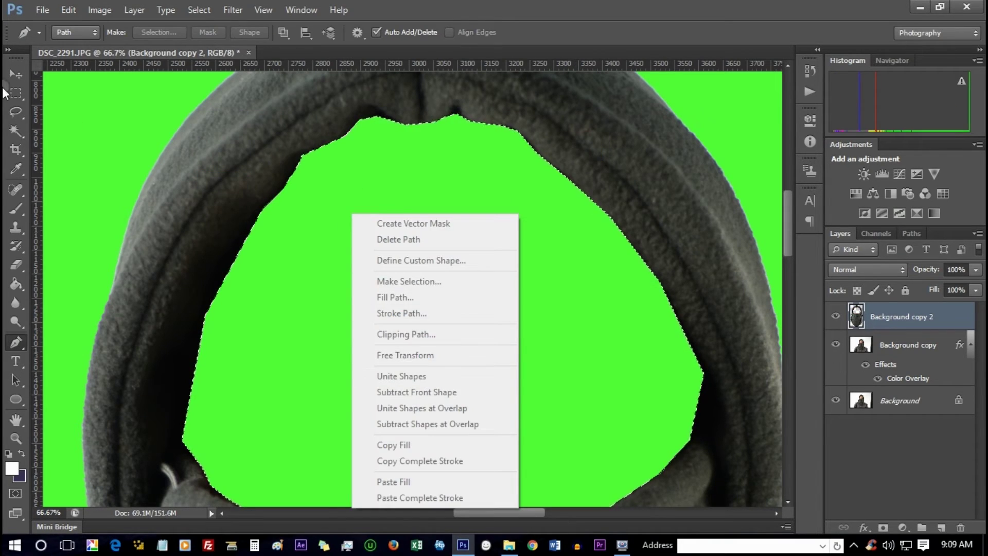
left_click(16, 131)
right_click(551, 278)
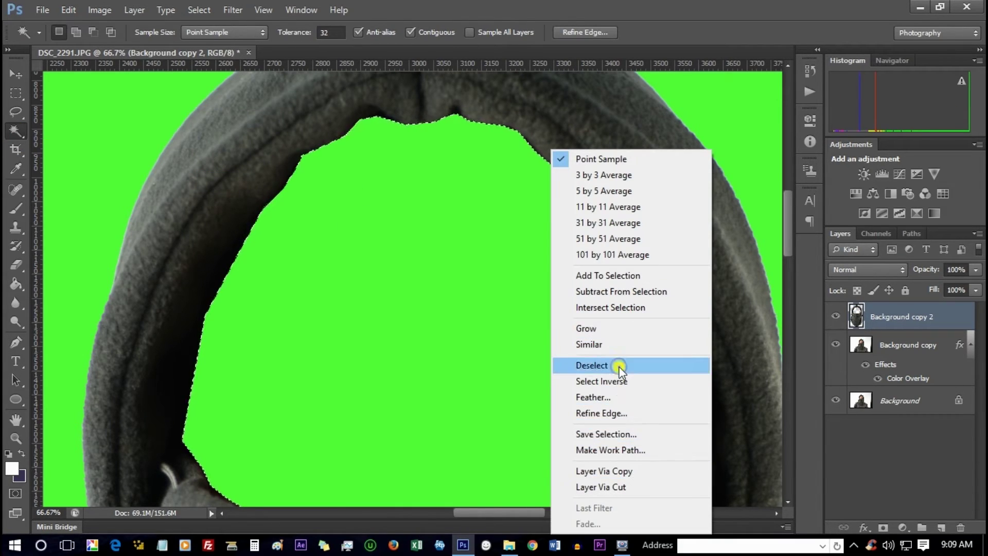
left_click(618, 366)
left_click(403, 237)
right_click(402, 236)
right_click(902, 344)
left_click(834, 103)
left_click(610, 166)
key("ctrl+alt+z")
key("ctrl+alt+z")
key("ctrl+alt+z")
key("ctrl+alt+z")
Step: Copy the selected face onto a new layer of its own
right_click(351, 347)
left_click(412, 471)
Step: Change the Color Overlay of the Background copy layer to white
left_click(900, 373)
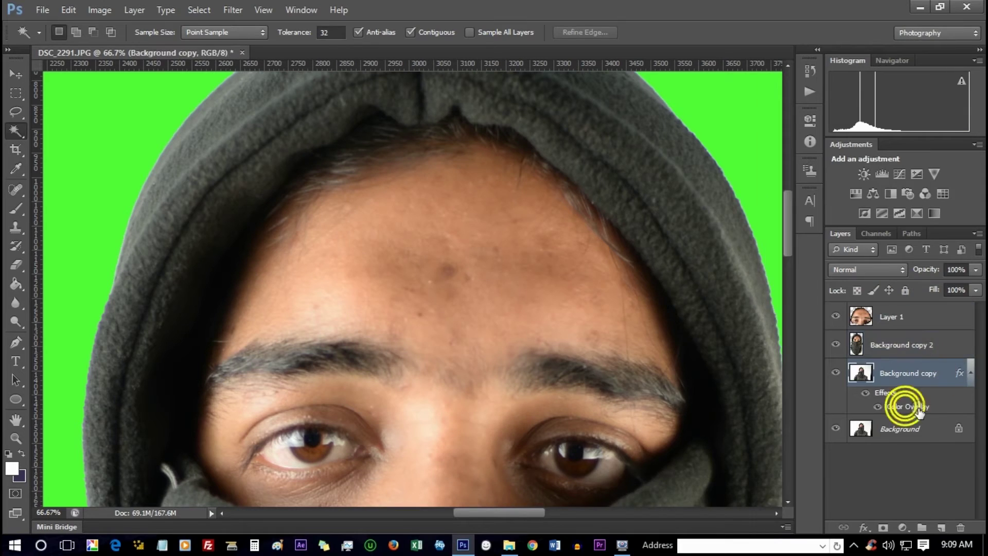
double_click(905, 406)
left_click(860, 233)
left_click_drag(618, 330, 6, 166)
left_click(909, 286)
left_click(973, 212)
Step: Merge the Background copy 2 hood layer with the white Background copy layer beneath it
left_click(882, 327, "ctrl")
left_click(901, 344)
left_click(910, 371, "ctrl")
right_click(910, 370)
left_click(857, 360)
left_click(939, 318)
left_click(900, 347)
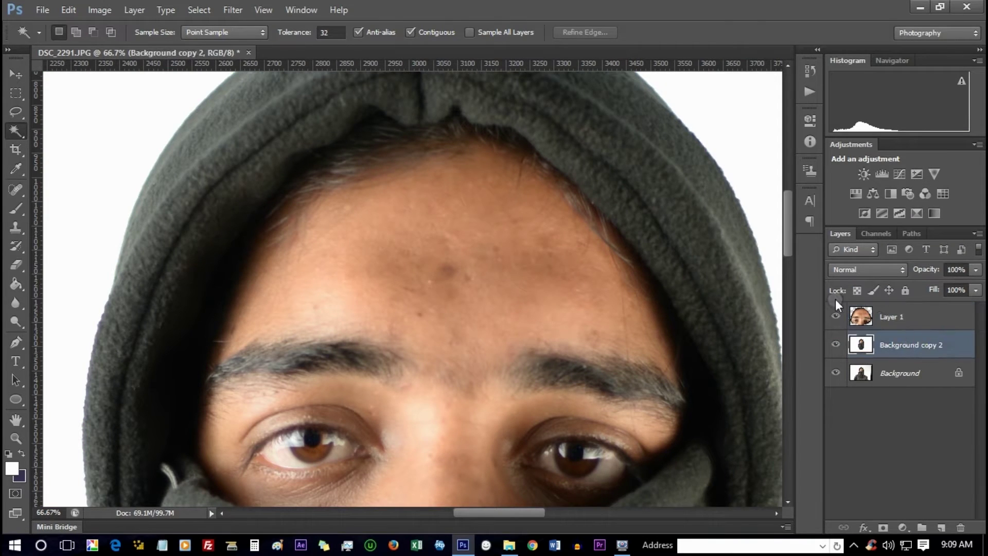
Step: Load the face layer's outline as a selection, remove that area from Background copy 2, and deselect
left_click(932, 314)
left_click(863, 322, "ctrl")
left_click(897, 355)
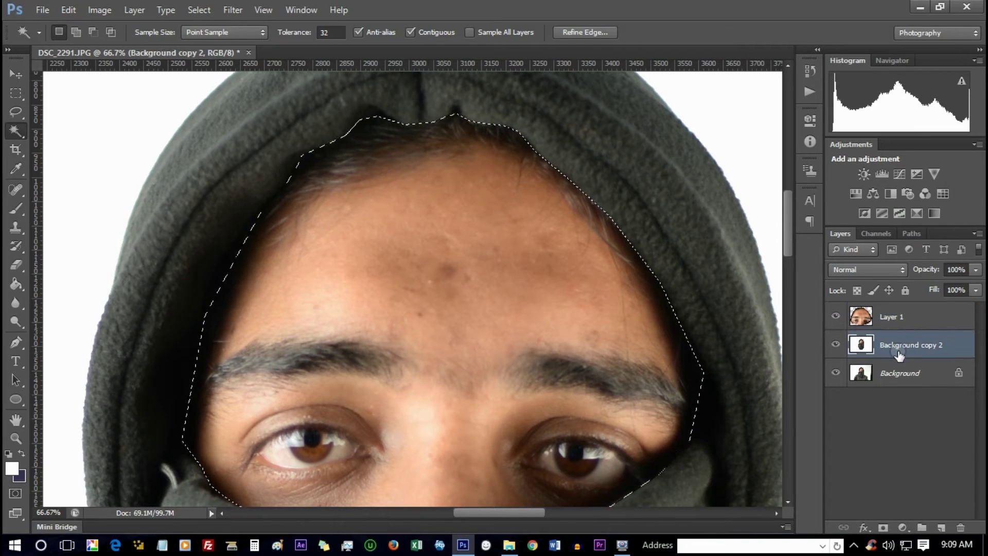
right_click(505, 307)
left_click(558, 364)
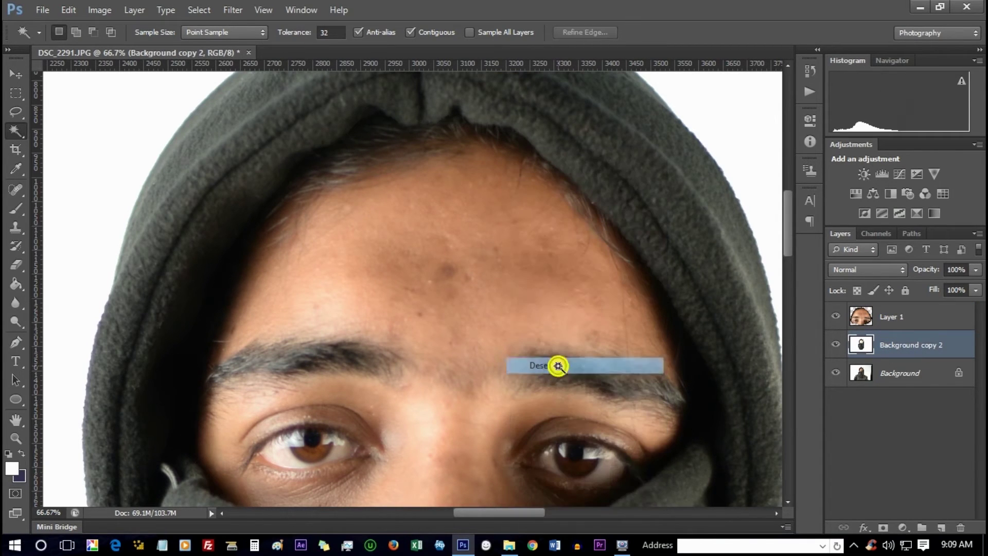
Step: Duplicate the original Background layer, keeping the default name Background copy
left_click(926, 325)
mouse_move(926, 326)
left_mouse_down()
mouse_move(920, 345)
mouse_move(931, 331)
left_mouse_up()
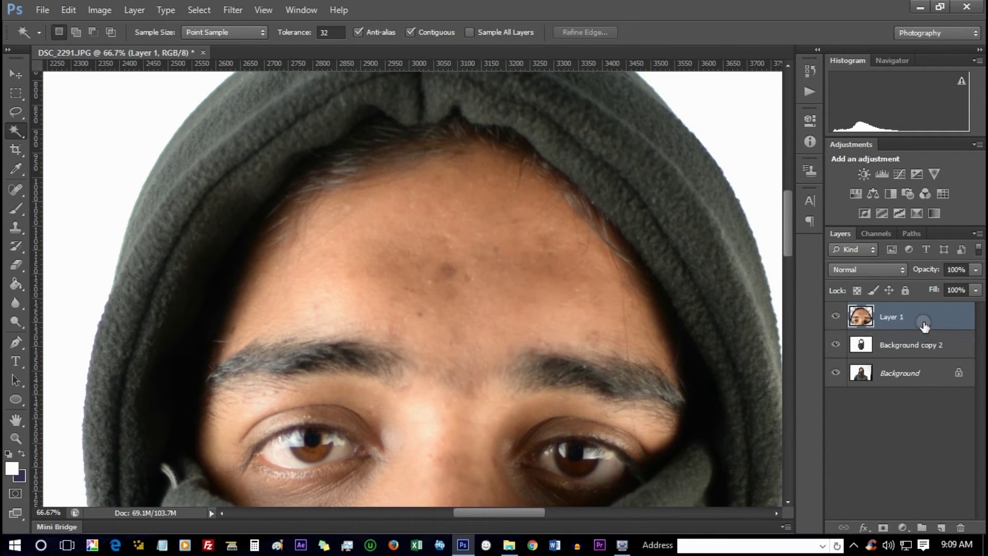
left_click(905, 343)
right_click(932, 367)
left_click(901, 351)
right_click(899, 372)
left_click(881, 404)
key("Return")
Step: Add a black Color Overlay to the new Background copy layer
double_click(955, 372)
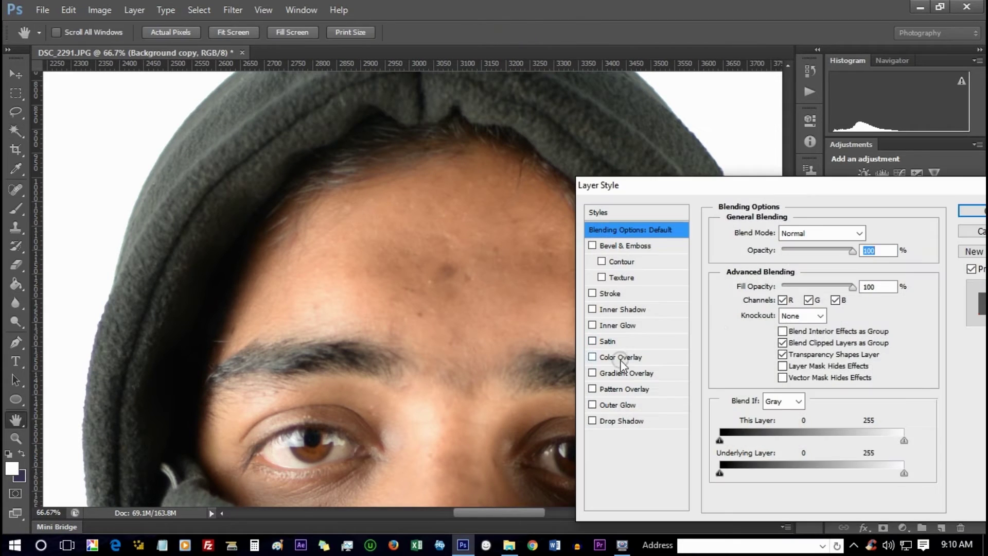
left_click(621, 357)
left_click(874, 233)
left_click_drag(728, 348, 67, 546)
left_click(938, 285)
left_click(981, 212)
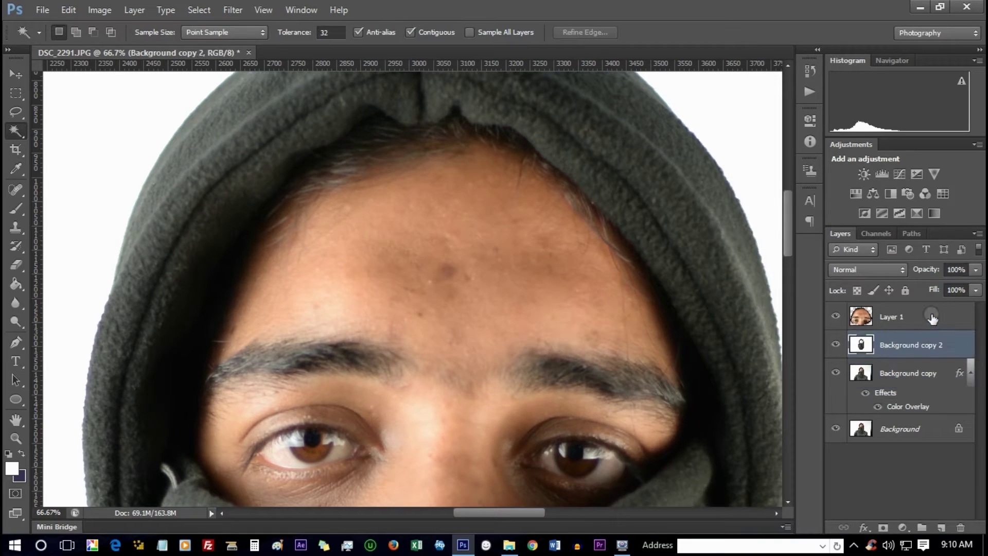
Step: Hide the Layer 1 face layer and inspect the edges of the hood's face opening up close
left_click(915, 329)
key("ctrl+0")
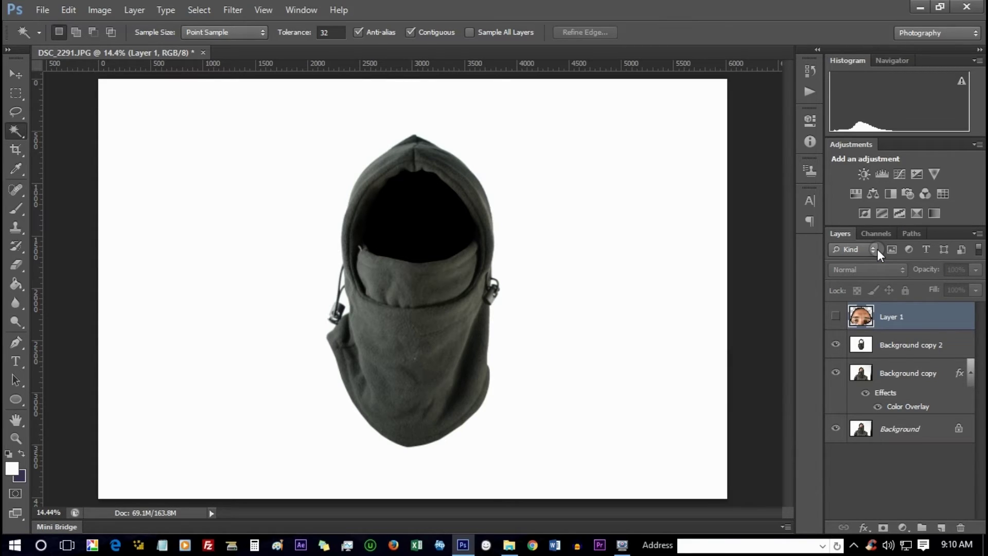
key("ctrl+plus")
key("ctrl+plus")
key("ctrl+plus")
key("ctrl+plus")
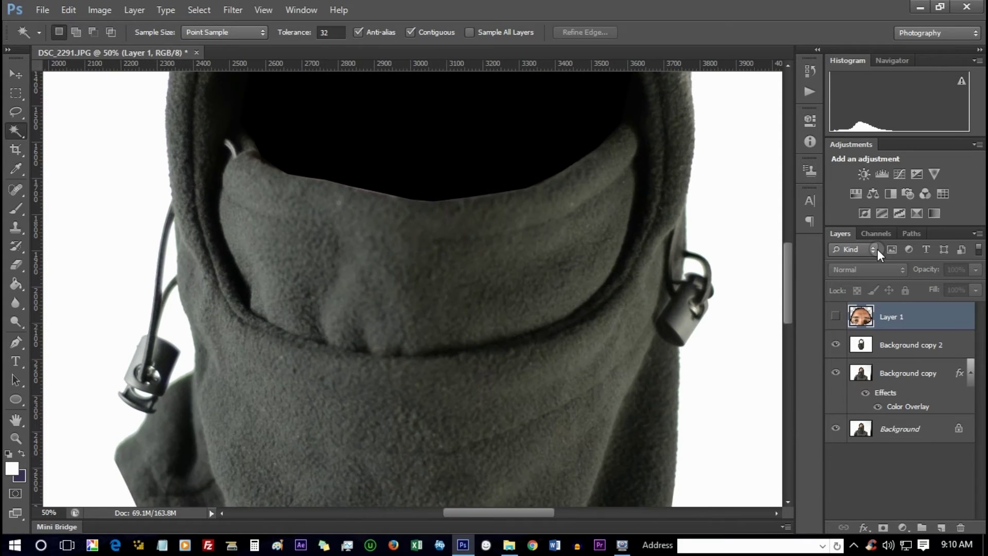
scroll(332, 209, "up", 3)
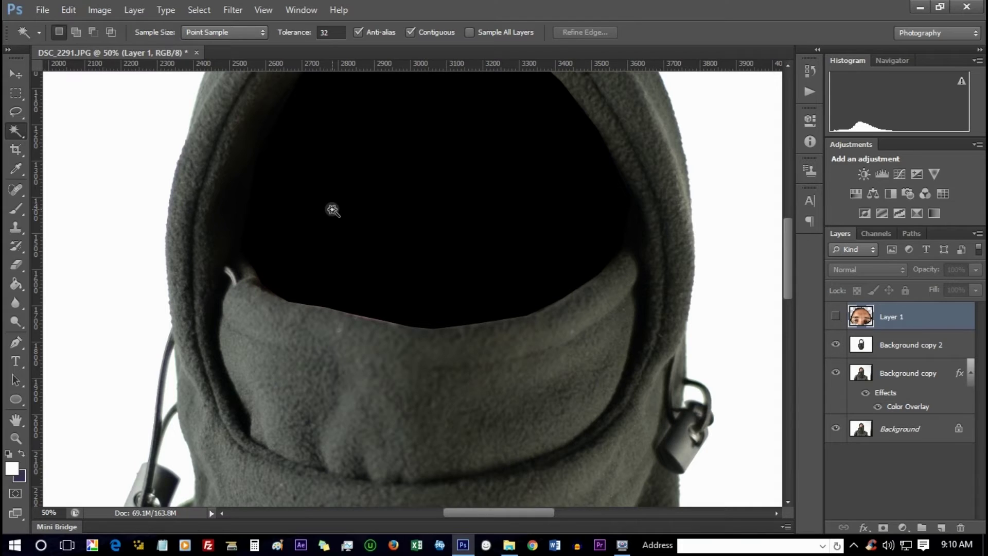
key("ctrl+plus")
scroll(398, 96, "up", 2)
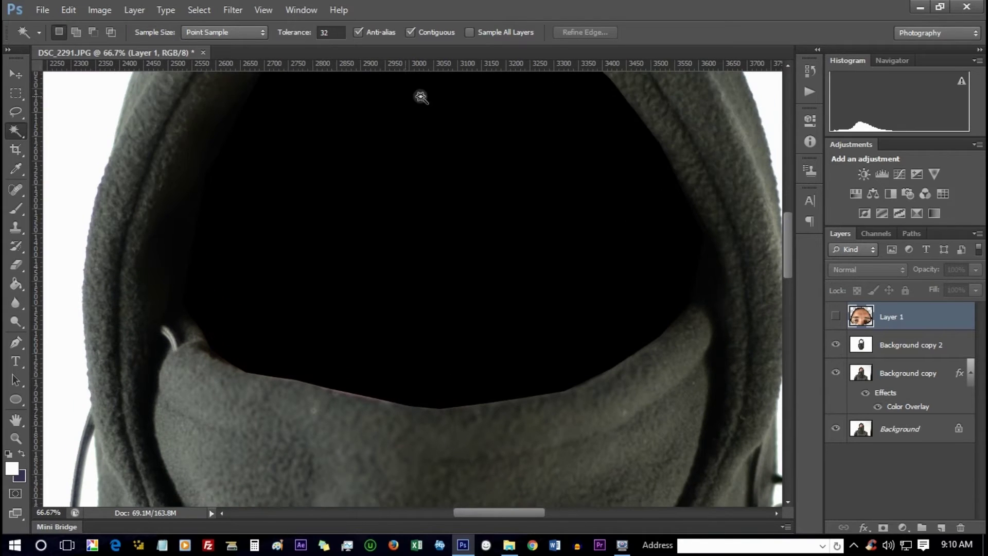
key("Delete")
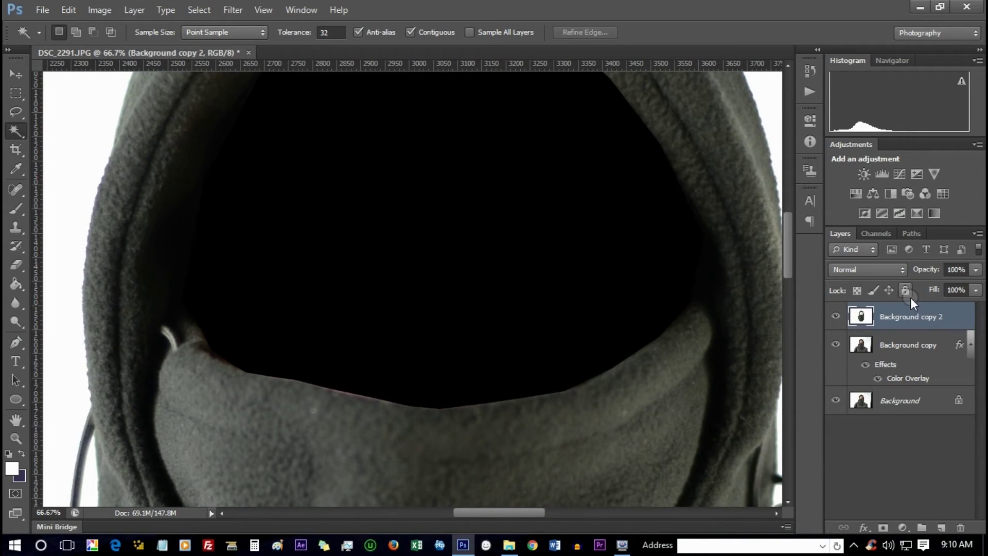
key("ctrl+z")
left_click_drag(909, 323, 879, 416)
left_click(911, 318)
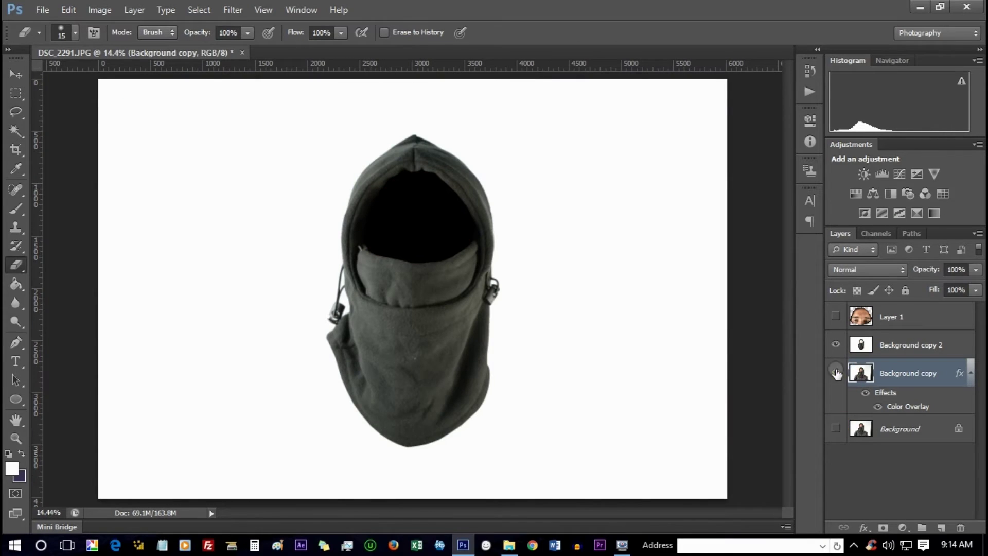
Step: Compare the face opening with the Background copy and Layer 1 layers hidden and shown
left_click(837, 373)
left_click(836, 373)
key("ctrl+plus")
key("ctrl+plus")
key("ctrl+plus")
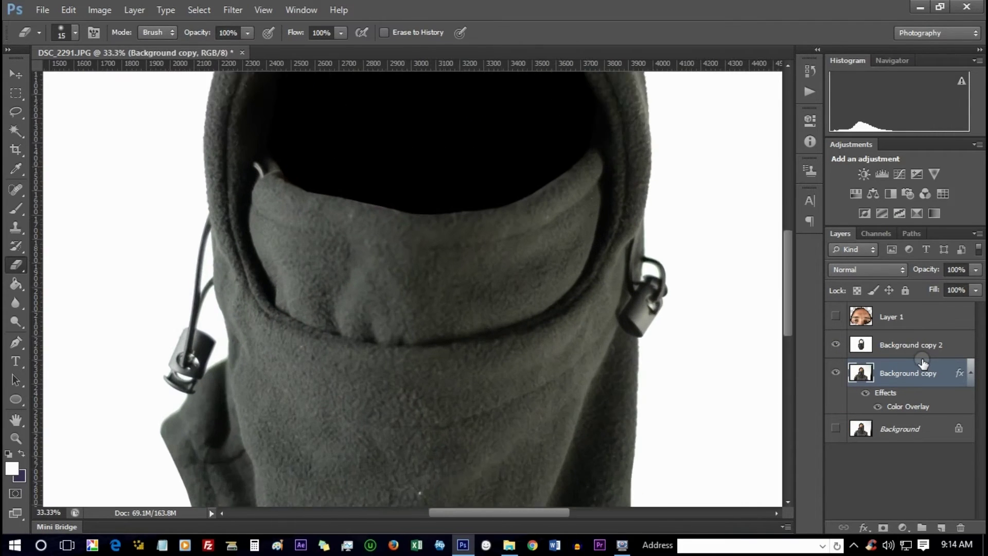
key("ctrl+plus")
left_click(838, 317)
left_click(838, 317)
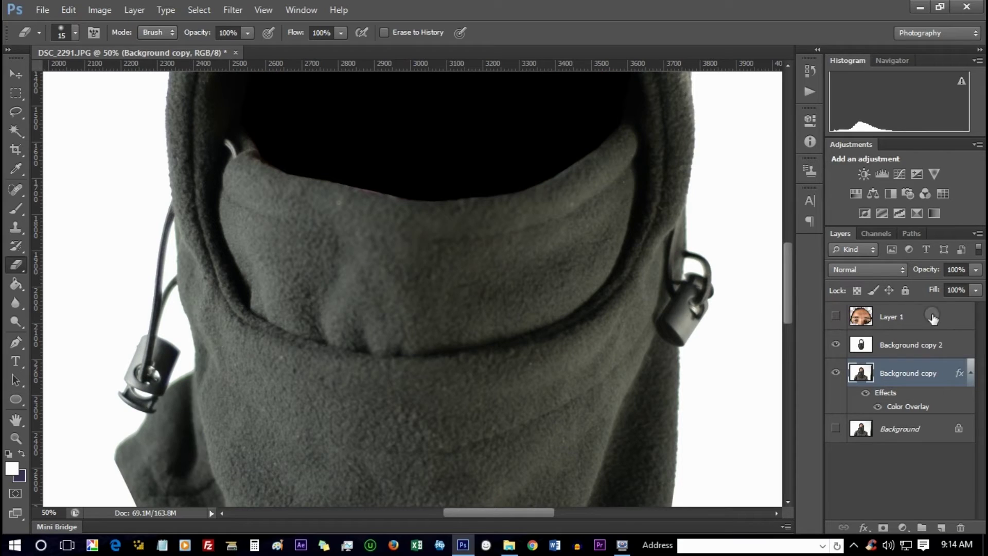
Step: Merge Background copy, Background copy 2 and Layer 1 into one layer, and make the Background layer visible
left_click(930, 316, "shift")
right_click(919, 374)
left_click(848, 335)
left_click(836, 344)
left_click(836, 321)
left_click(836, 320)
Step: Duplicate the merged hood layer as Layer 1 copy
right_click(916, 320)
left_click(838, 84)
left_click(614, 161)
Step: Clone fleece texture with the Clone Stamp over the skin-coloured fringe below the face opening, and compare the layer before and after
key("ctrl+plus")
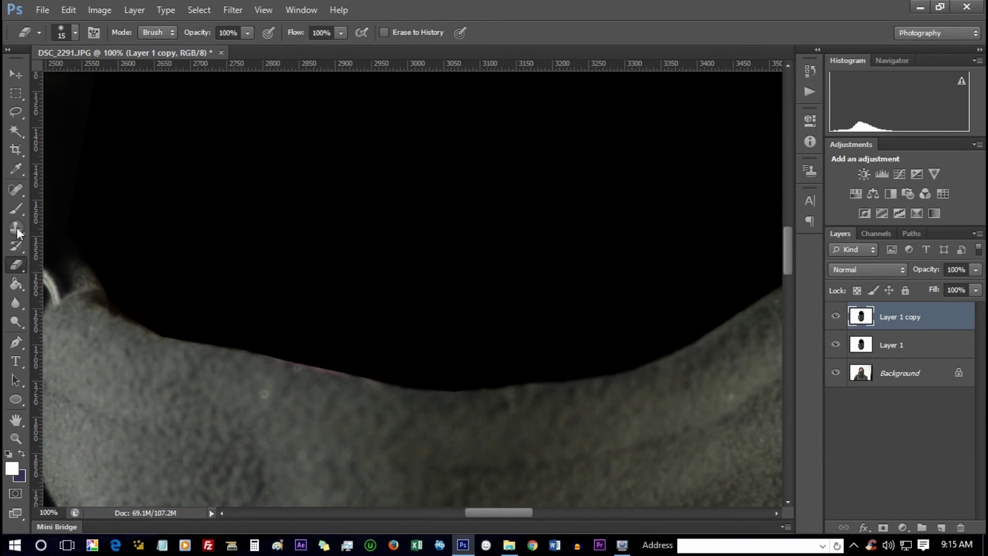
left_click(16, 227)
left_click(71, 335, "alt")
mouse_move(92, 317)
left_mouse_down()
mouse_move(204, 357)
mouse_move(171, 352)
mouse_move(374, 386)
mouse_move(520, 392)
mouse_move(686, 381)
left_mouse_up()
left_click_drag(326, 372, 138, 354)
left_click_drag(488, 512, 525, 512)
mouse_move(221, 391)
left_mouse_down()
mouse_move(351, 339)
mouse_move(463, 246)
mouse_move(484, 255)
left_mouse_up()
key("ctrl+0")
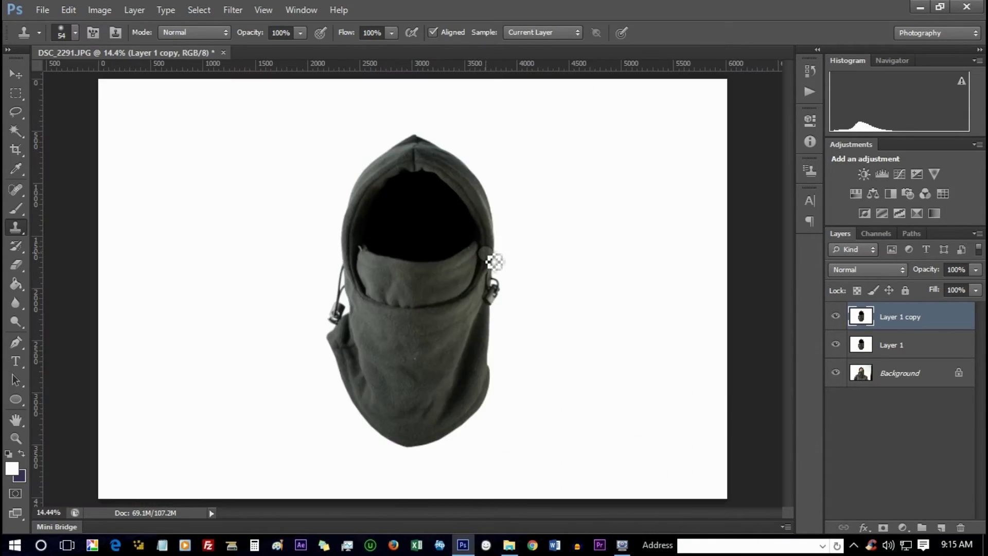
left_click(837, 316)
left_click(837, 316)
left_click(837, 317)
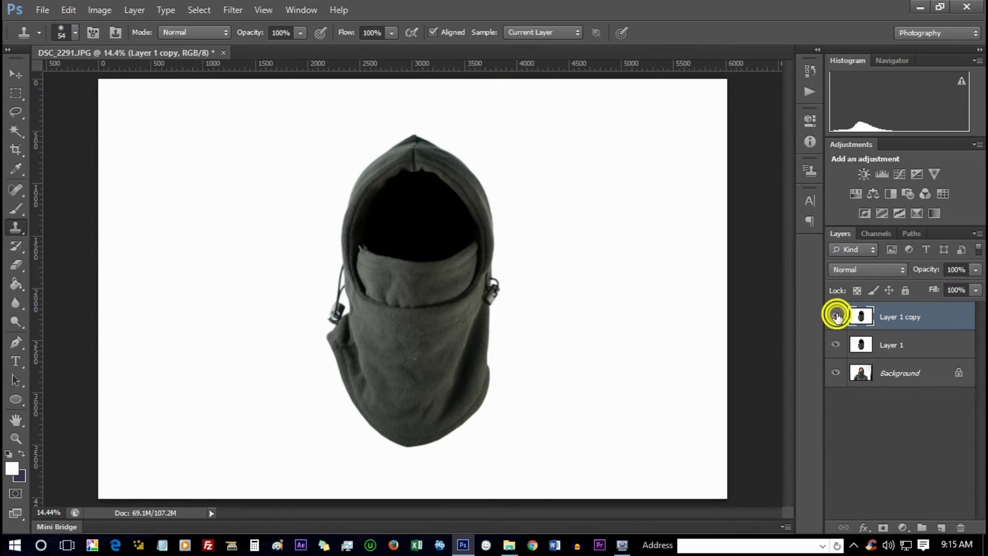
Step: Merge Layer 1 copy with Layer 1, and compare the merged hood with the original photo
left_click(938, 342, "ctrl")
right_click(937, 342)
left_click(817, 356)
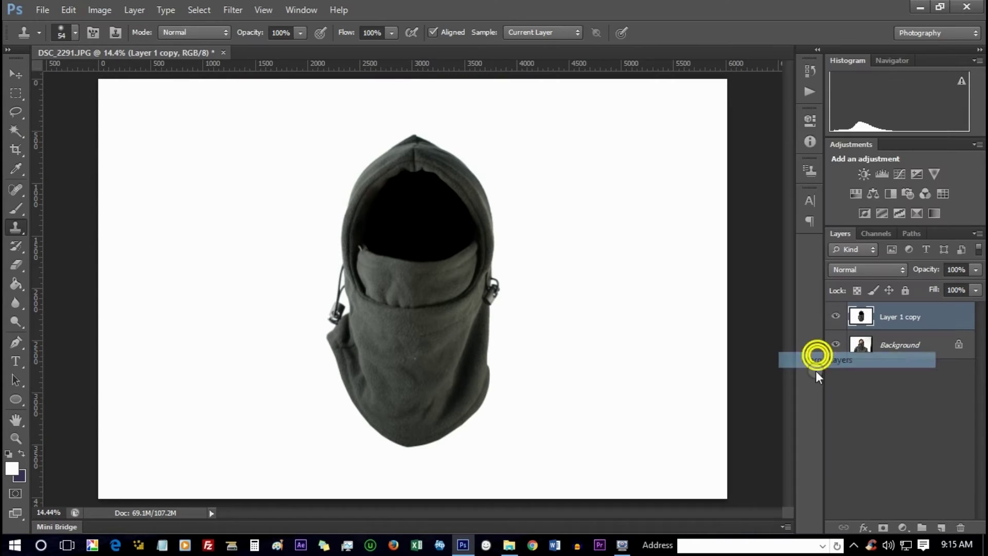
left_click(836, 315)
left_click(836, 316)
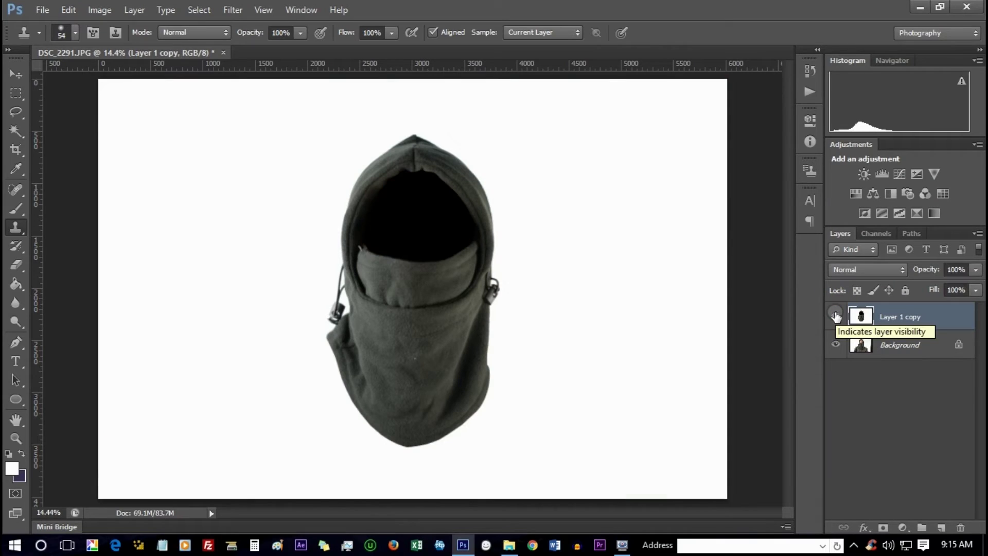
Step: Duplicate the merged Layer 1 copy layer as Layer 1 copy 2
right_click(935, 322)
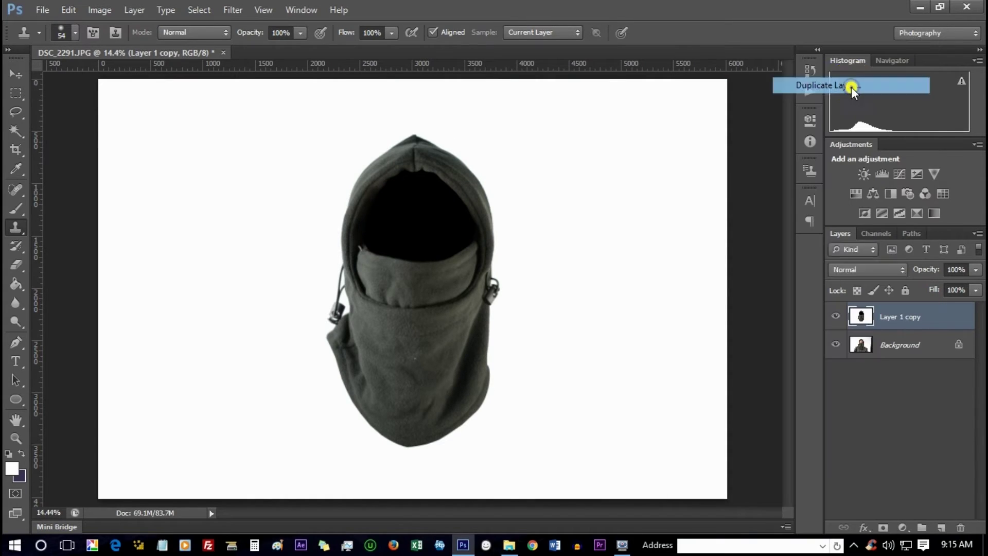
left_click(856, 92)
left_click(625, 165)
Step: Apply Auto Color, Auto Tone and Auto Contrast to the Layer 1 copy 2 layer
left_click(96, 6)
left_click(121, 93)
left_click(114, 5)
left_click(124, 69)
left_click(108, 6)
left_click(126, 80)
Step: Brighten the midtones and shadows of Layer 1 copy 2 slightly with Curves, raising the shadow point to an output of about 67
left_click(106, 10)
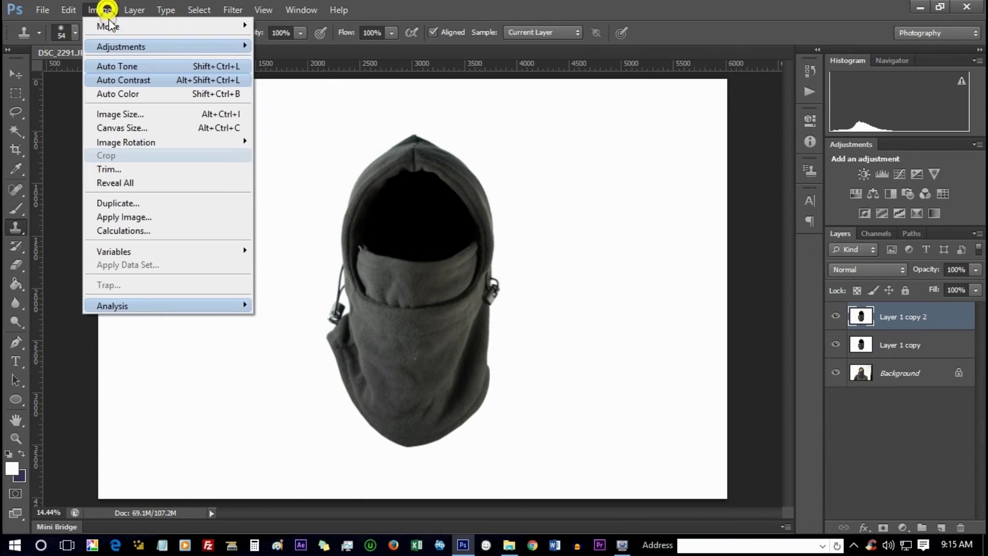
mouse_move(139, 47)
left_click(281, 74)
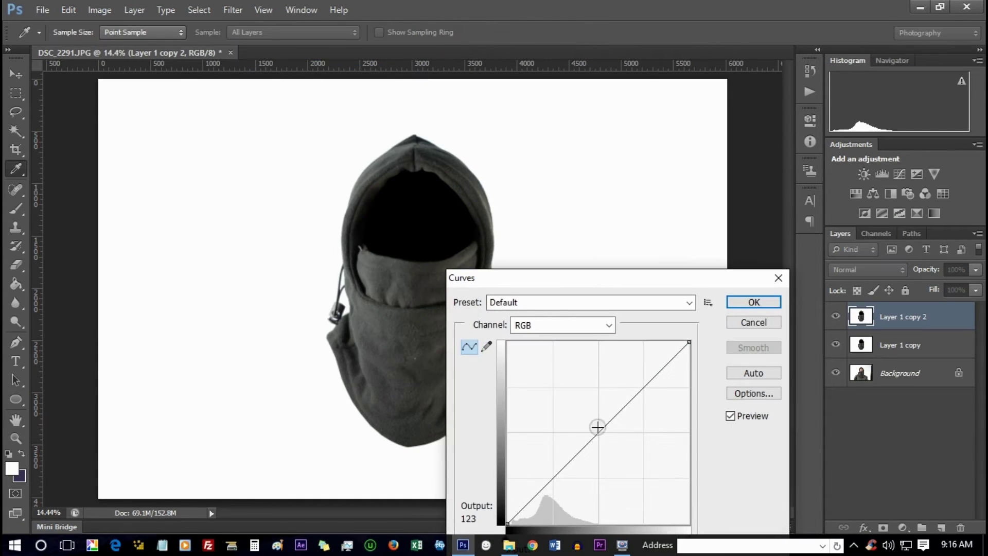
left_click_drag(596, 433, 594, 426)
left_click(551, 483)
left_click_drag(550, 482, 545, 474)
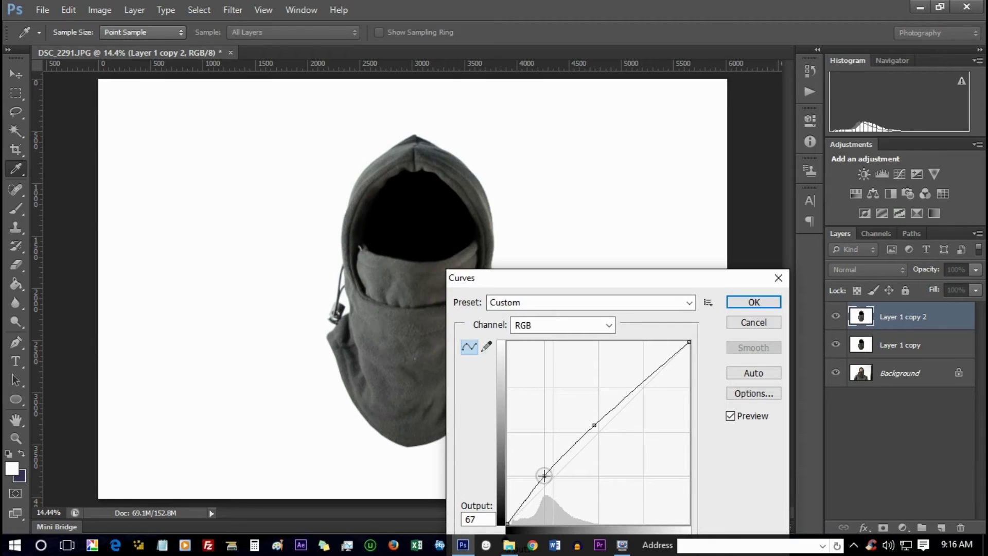
left_click(594, 424)
left_click(731, 302)
key("s")
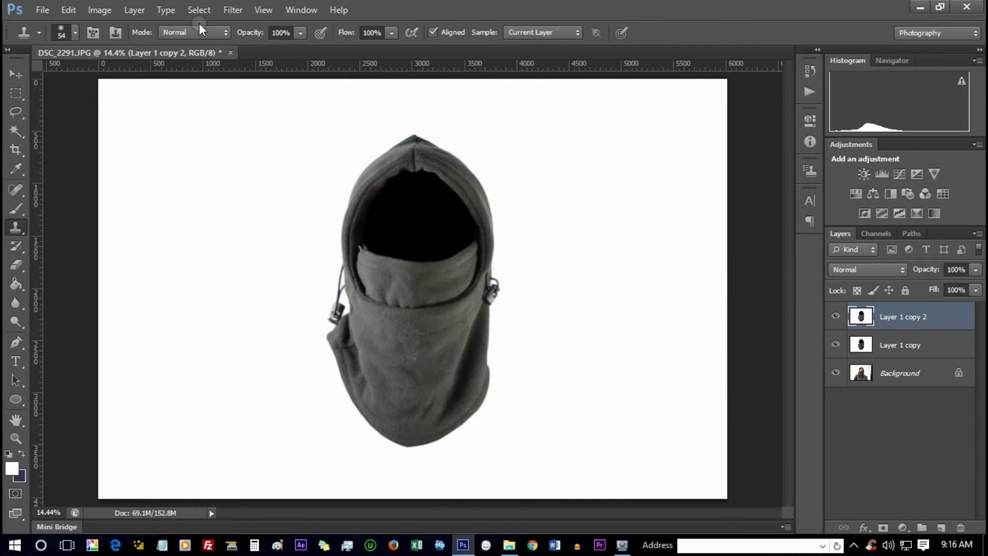
Step: Start a Levels adjustment on the layer with input levels 9, 0.79 and 252 and an output black level of 30
left_click(93, 16)
mouse_move(230, 49)
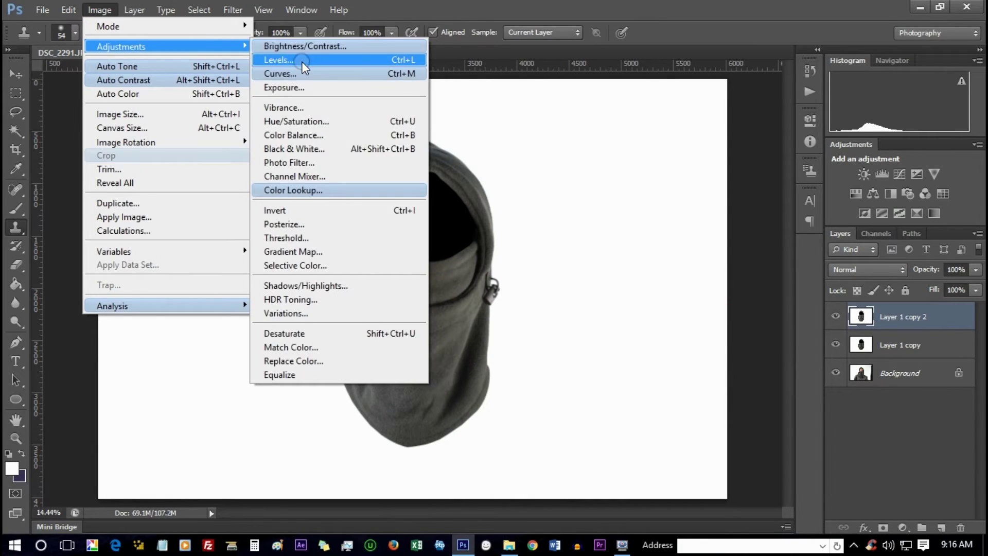
left_click(302, 60)
mouse_move(866, 251)
left_mouse_down()
mouse_move(843, 252)
mouse_move(866, 252)
left_mouse_up()
left_click_drag(775, 252, 788, 254)
left_click_drag(684, 252, 690, 252)
left_click_drag(684, 313, 705, 314)
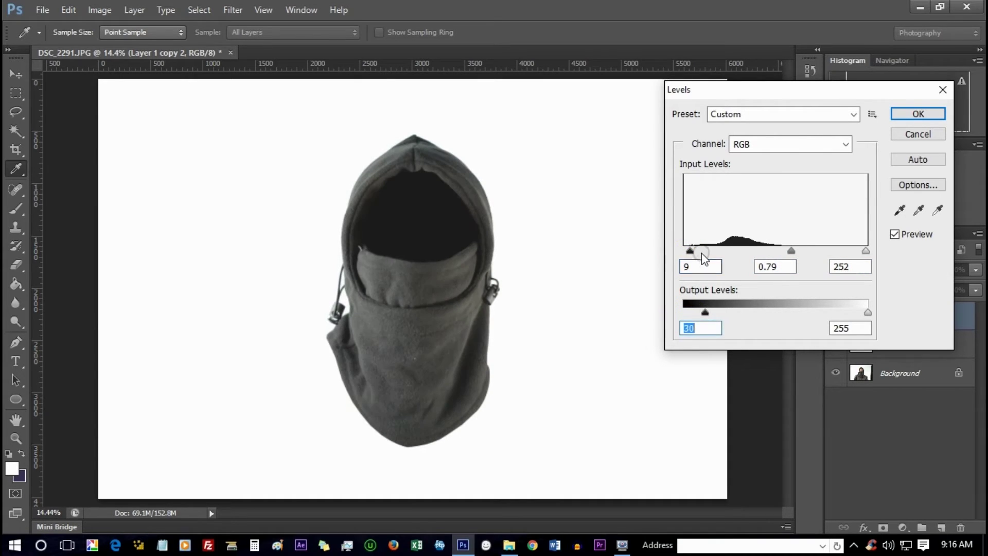
Step: Set the Levels input and output blacks to 0 and the midtones to about 0.82, and apply the adjustment
left_click_drag(797, 252, 770, 253)
left_click_drag(705, 312, 645, 300)
mouse_move(765, 251)
left_mouse_down()
mouse_move(778, 252)
mouse_move(685, 252)
mouse_move(785, 252)
left_mouse_up()
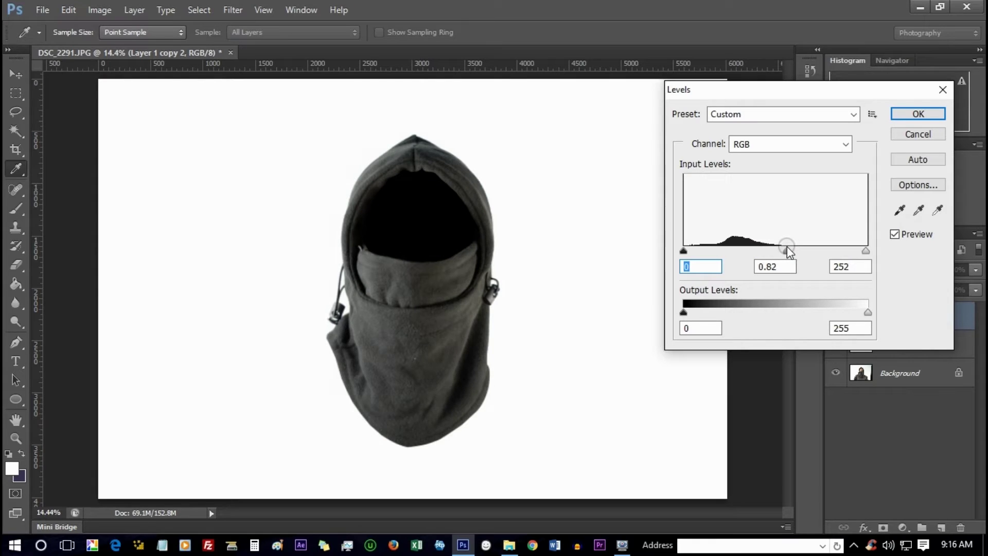
key("ctrl+plus")
key("ctrl+plus")
key("ctrl+plus")
key("ctrl+plus")
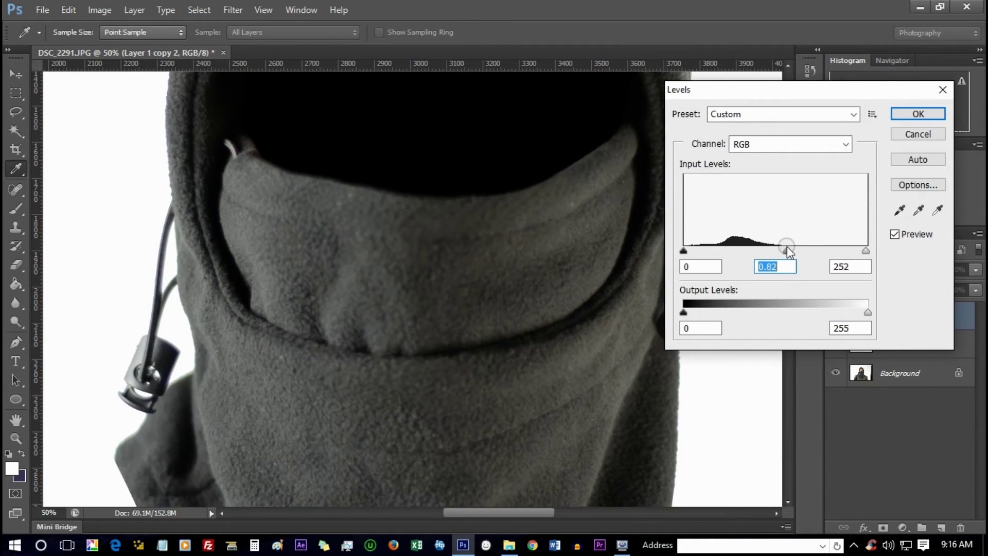
left_click_drag(775, 250, 785, 243)
left_click(918, 113)
Step: Merge Layer 1 copy 2 with Layer 1 copy, and duplicate the merged layer as Layer 1 copy 3
left_click(844, 340, "shift")
right_click(908, 344)
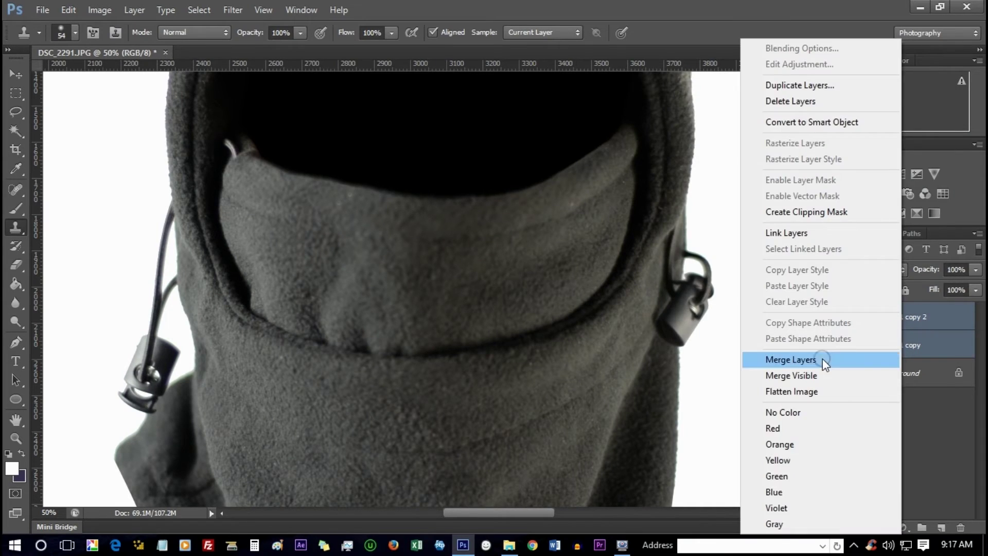
left_click(818, 356)
left_click(836, 317)
right_click(901, 317)
left_click(870, 75)
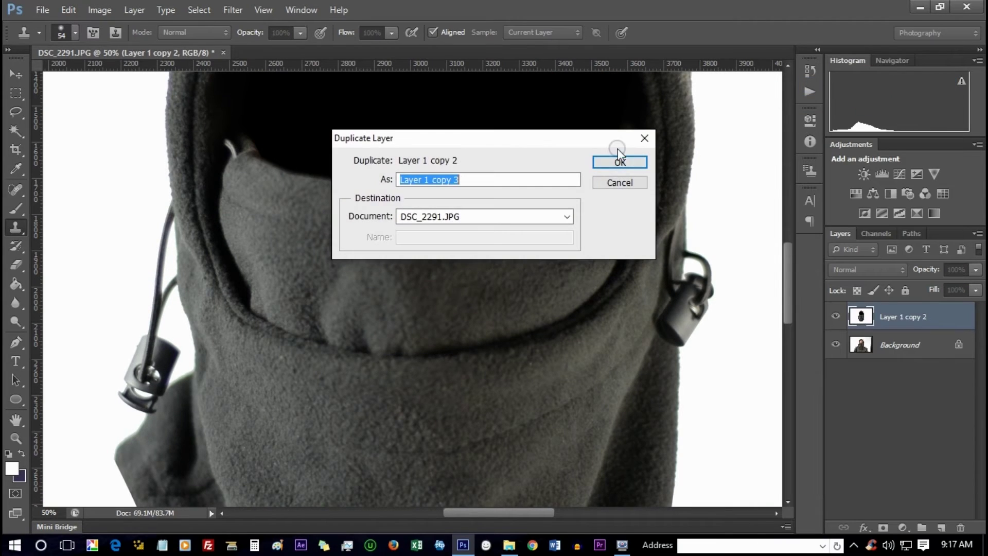
key("Return")
Step: Add a Brightness/Contrast adjustment layer with brightness -19 and contrast 36
left_click(864, 174)
mouse_move(712, 192)
left_mouse_down()
mouse_move(721, 195)
mouse_move(544, 222)
mouse_move(758, 233)
mouse_move(723, 240)
mouse_move(739, 231)
mouse_move(716, 217)
mouse_move(727, 191)
mouse_move(645, 191)
mouse_move(718, 199)
mouse_move(703, 190)
left_mouse_up()
key("ctrl+0")
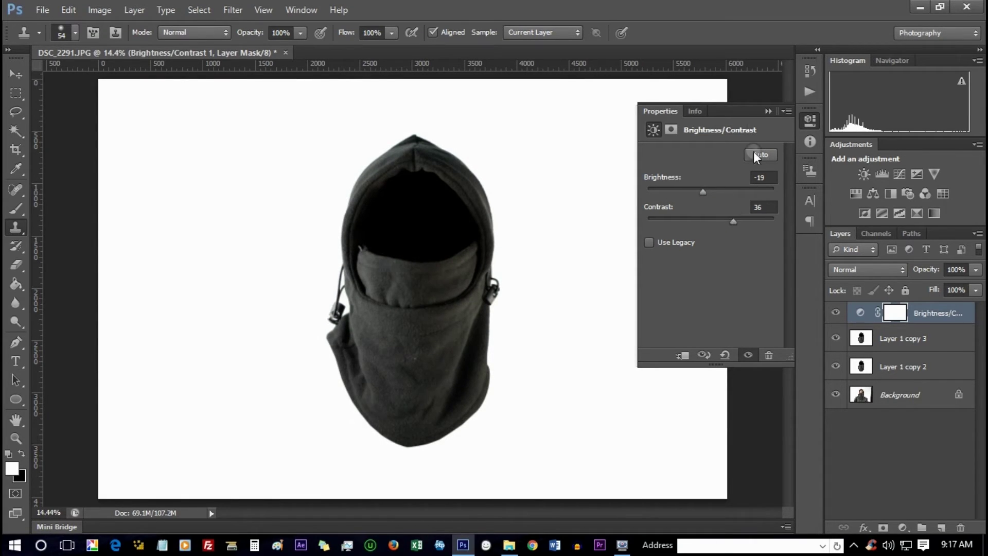
left_click(767, 112)
Step: Merge the Brightness/Contrast adjustment with Layer 1 copy 3, and compare the result with the layer beneath
left_click(911, 339, "shift")
right_click(913, 341)
left_click(798, 355)
left_click(832, 316)
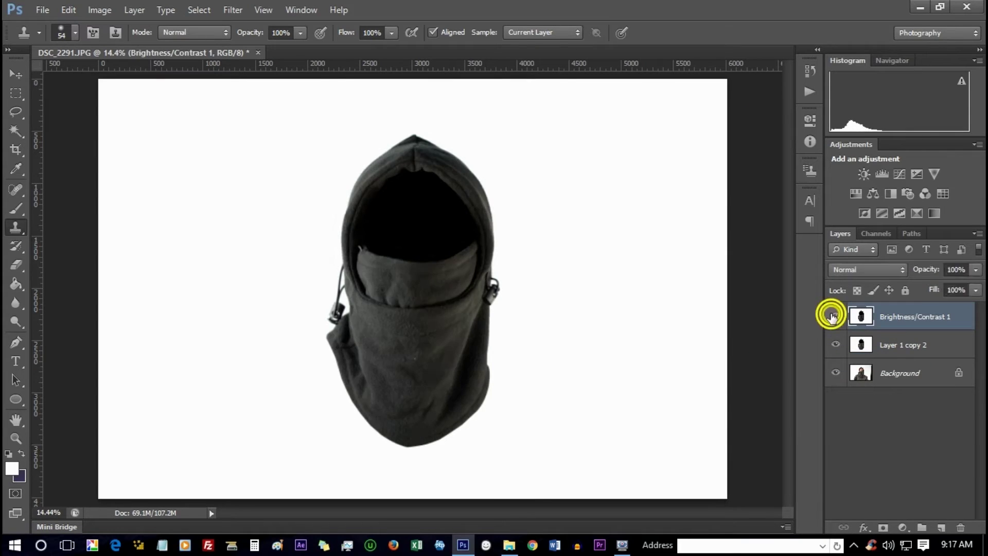
left_click(831, 316)
Step: Duplicate Layer 1 copy 2 as Layer 1 copy 3
right_click(936, 355)
left_click(855, 82)
left_click(620, 159)
Step: Erase along both sides of the hood on Brightness/Contrast 1 with a soft 422 px eraser, and merge the layer with Layer 1 copy 3
left_click(16, 264)
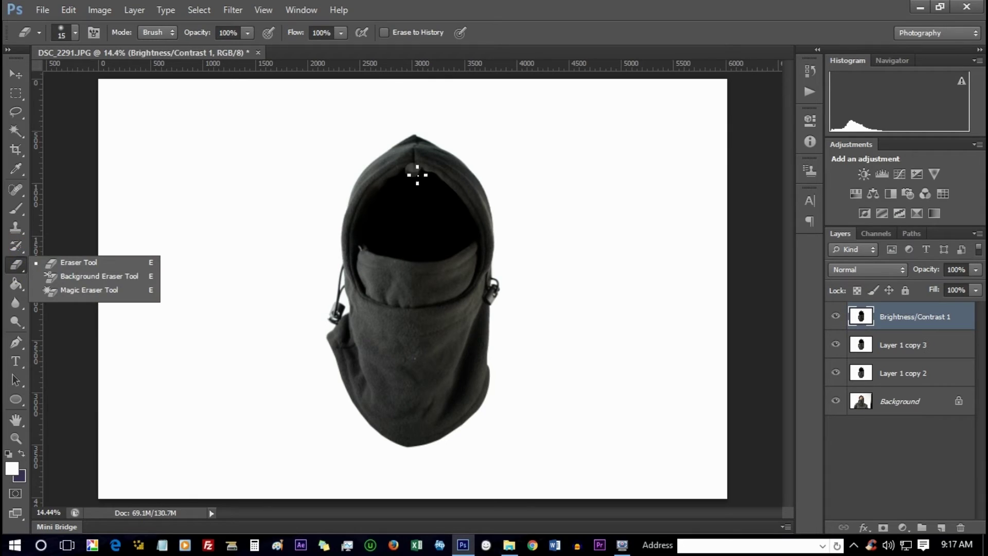
left_click(64, 32)
left_click_drag(103, 77, 109, 78)
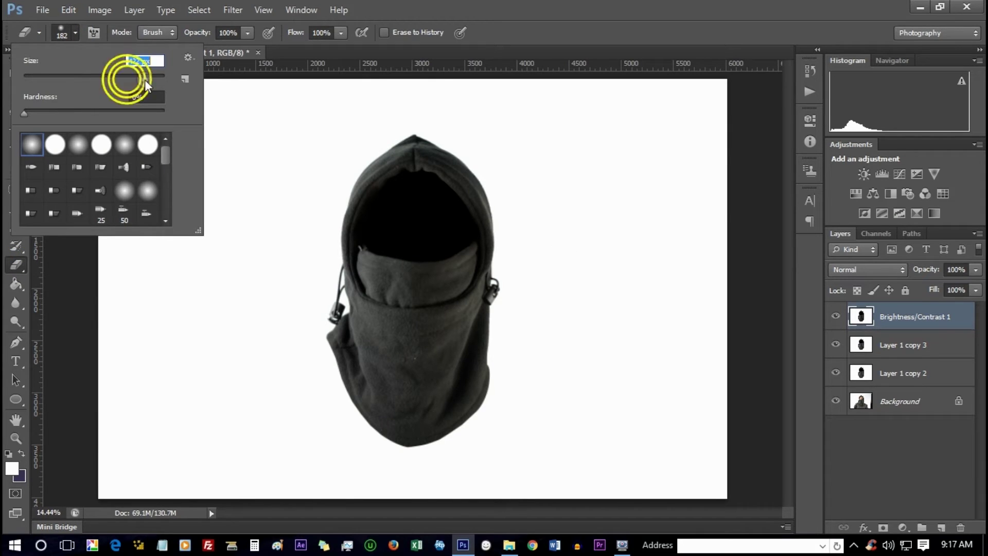
left_click(509, 205)
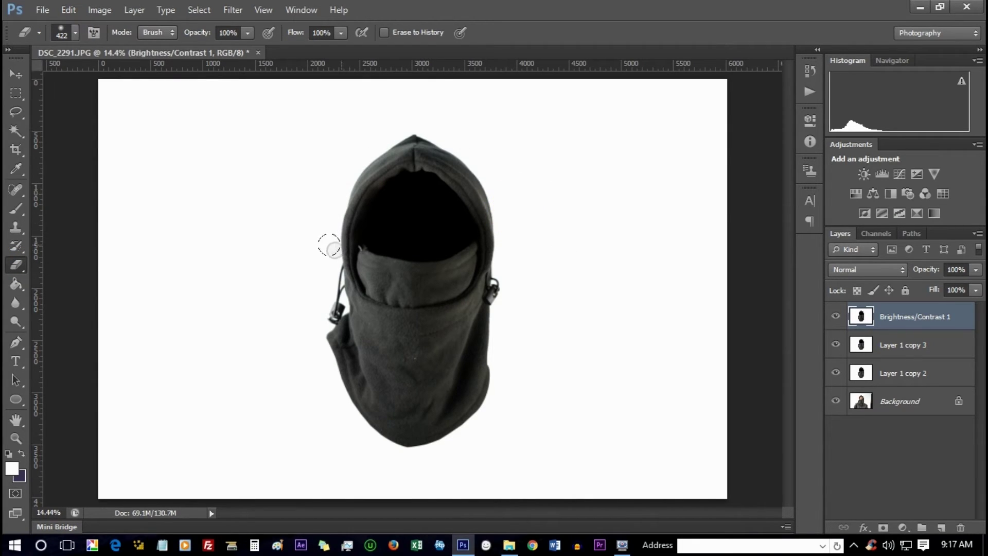
mouse_move(332, 321)
left_mouse_down()
mouse_move(349, 346)
mouse_move(329, 424)
left_mouse_up()
left_click_drag(483, 307, 464, 382)
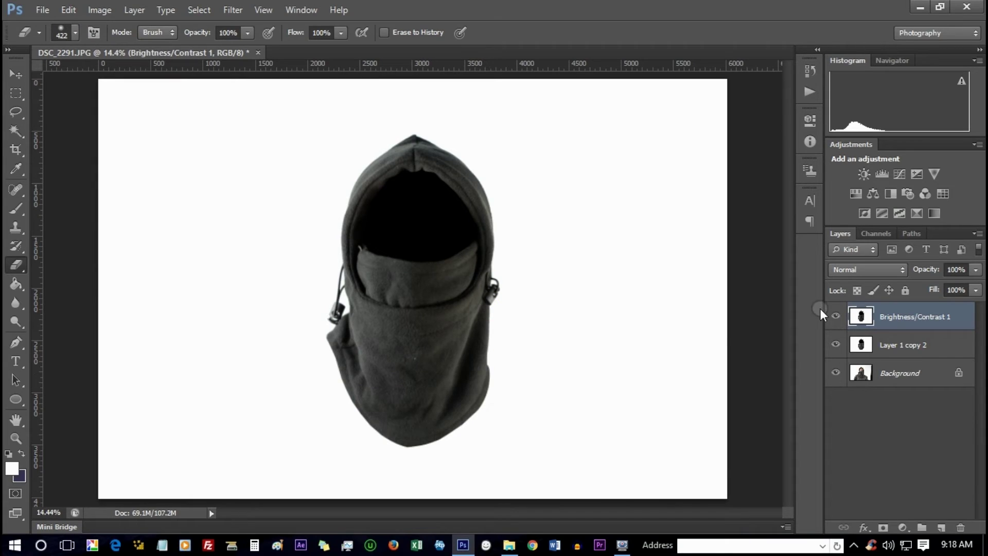
Step: Duplicate the Brightness/Contrast 1 layer as Brightness/Contrast 1 copy
right_click(942, 327)
left_click(828, 84)
left_click(614, 162)
left_click(18, 133)
left_click(200, 188)
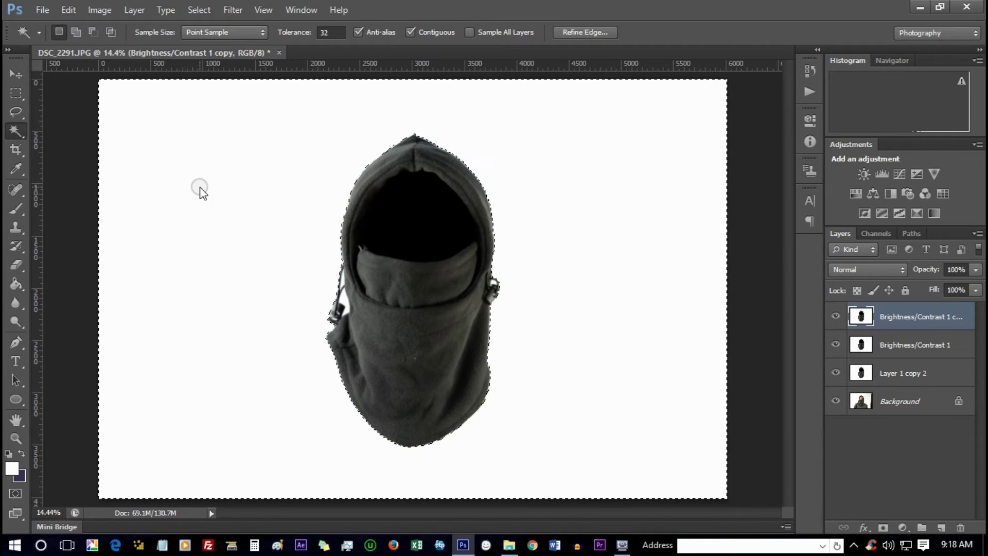
key("ctrl+d")
key("ctrl+s")
left_click(655, 305)
Step: Straighten the hood with a perspective crop, pulling the two left corners of the canvas slightly inward
right_click(18, 154)
left_click(78, 164)
left_click_drag(77, 75, 719, 501)
double_click(207, 150)
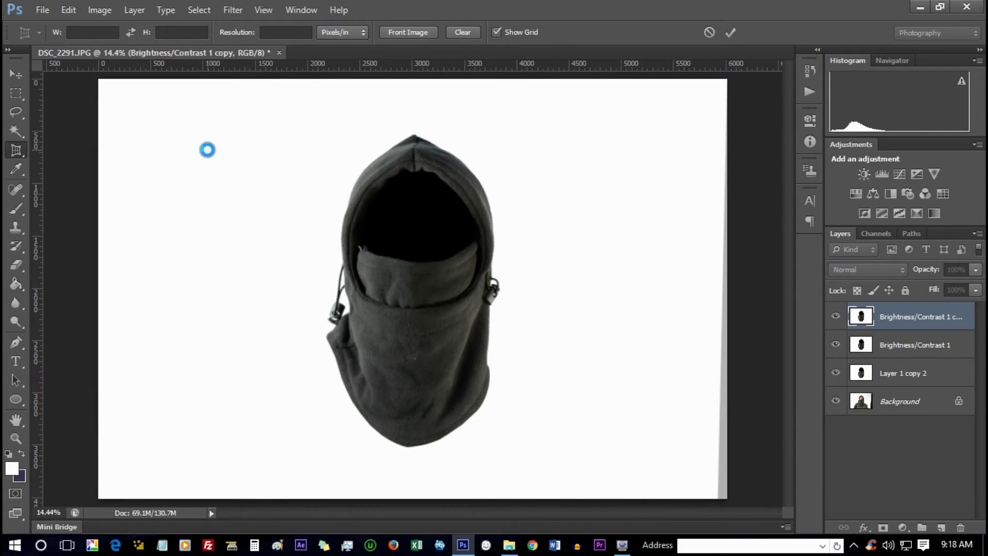
left_click(88, 70)
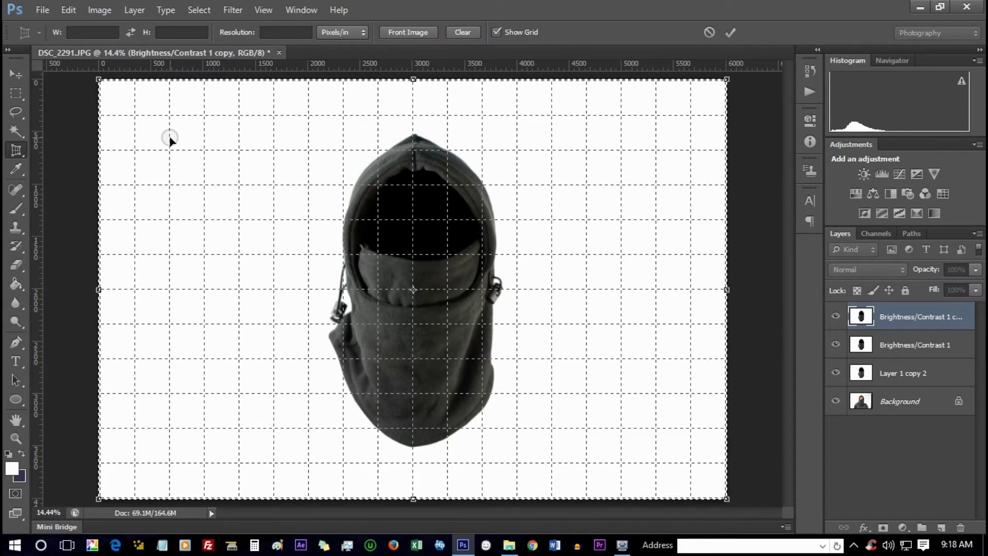
left_click_drag(101, 81, 110, 85)
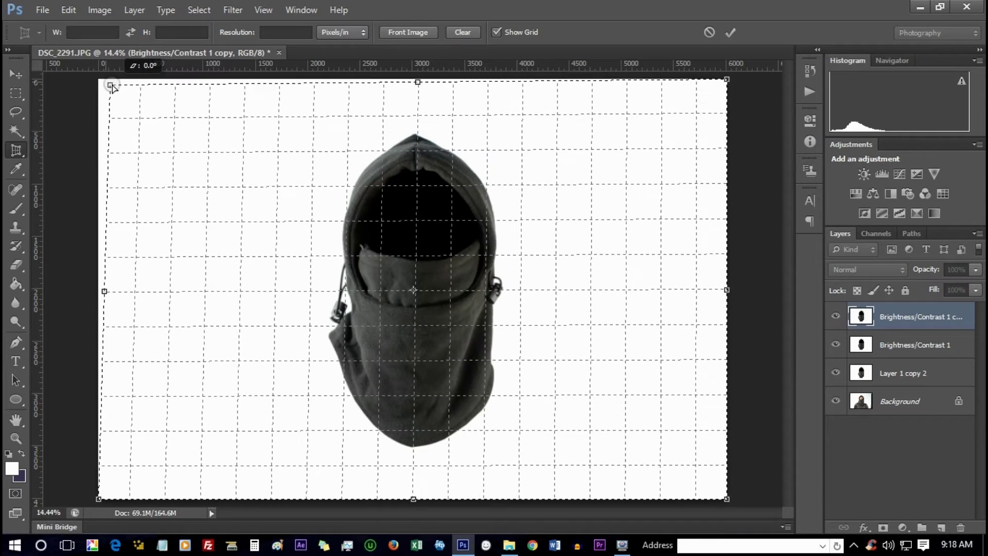
left_click_drag(99, 497, 110, 485)
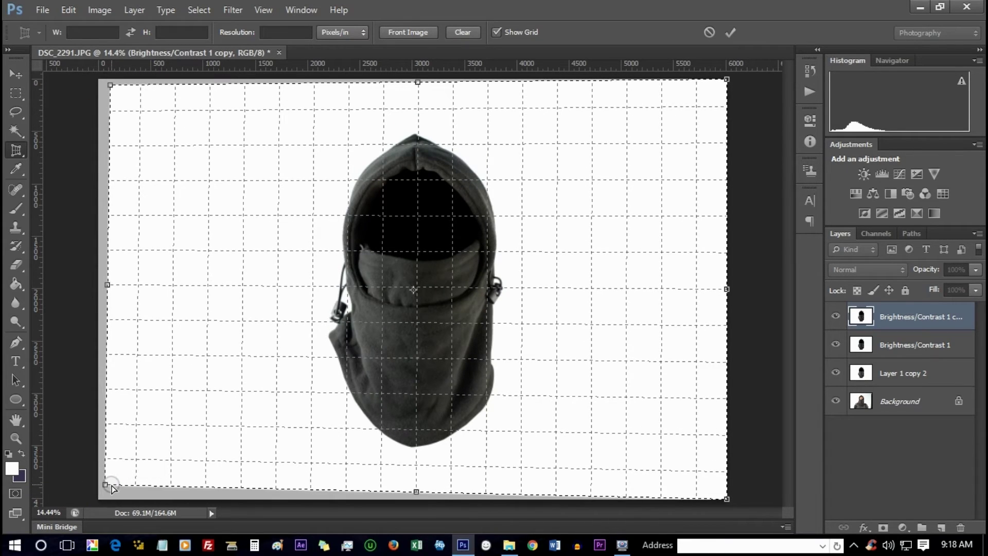
key("Return")
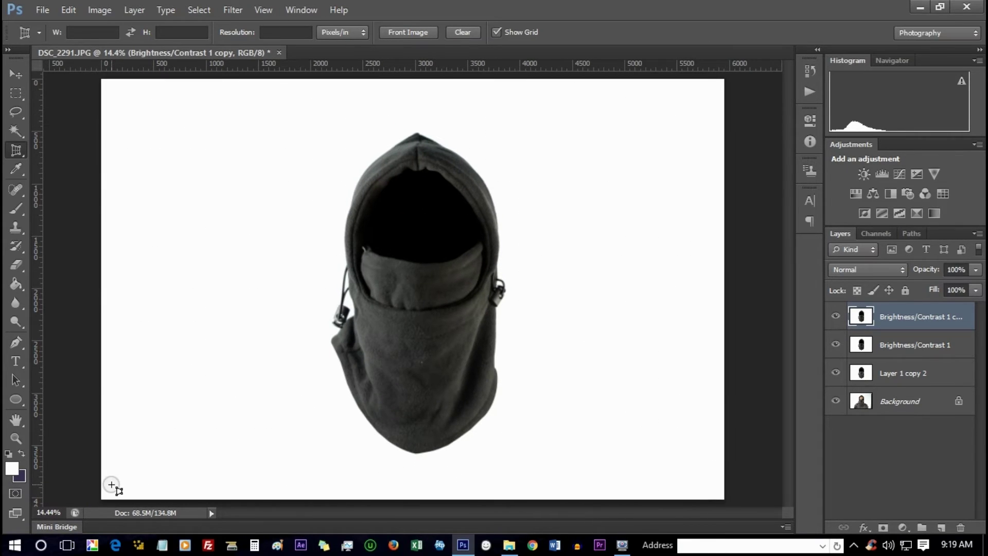
Step: Try another perspective crop with only the lower-left corner of the canvas moved inward
left_click(408, 219)
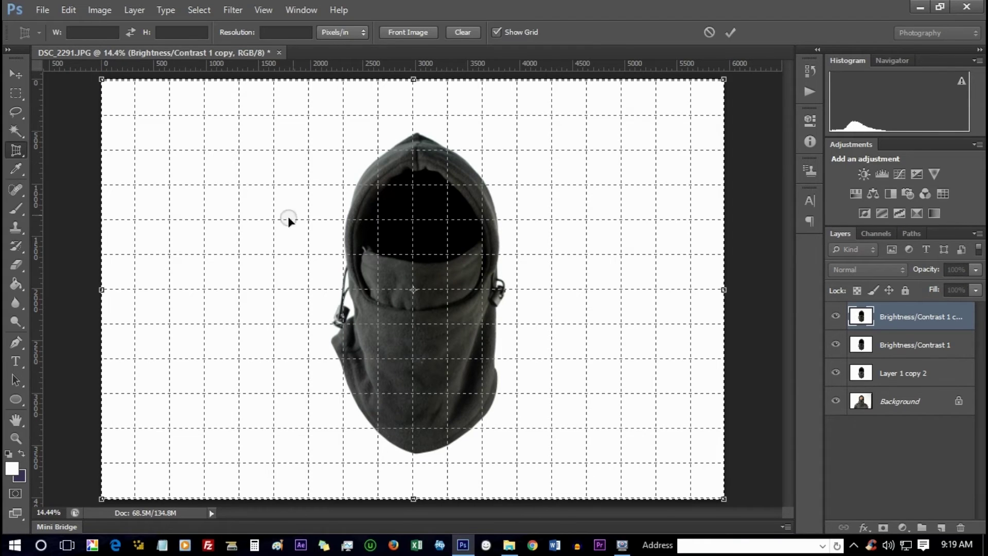
left_click_drag(102, 498, 119, 497)
key("Return")
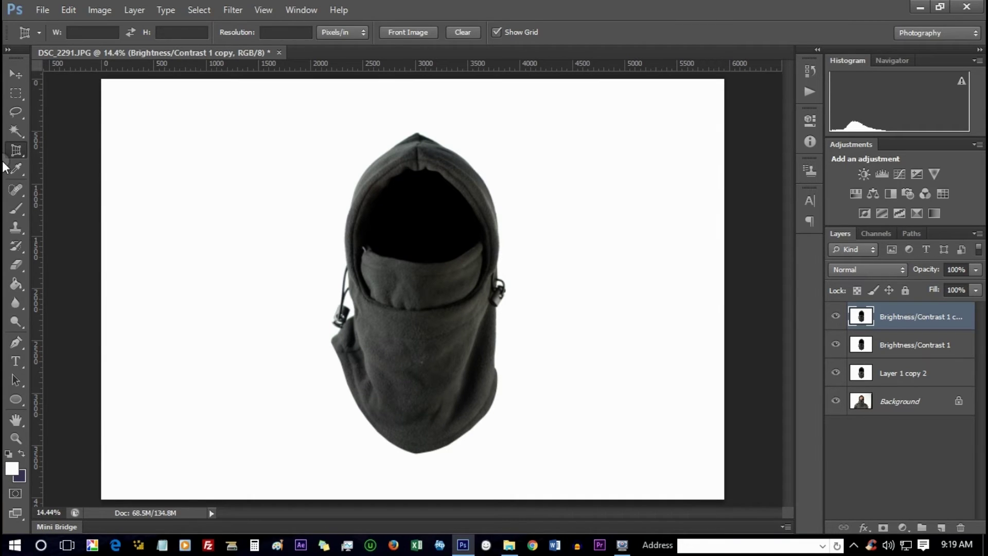
Step: Merge Brightness/Contrast 1 copy with Brightness/Contrast 1, and compare the hood with the layer beneath before and after merging
left_click(838, 318)
left_click(837, 318)
left_click(925, 352, "ctrl")
right_click(925, 352)
left_click(789, 357)
left_click(839, 315)
left_click(839, 315)
Step: Crop the empty white margins on both sides of the hood to a nearly square canvas
left_click_drag(16, 151, 57, 147)
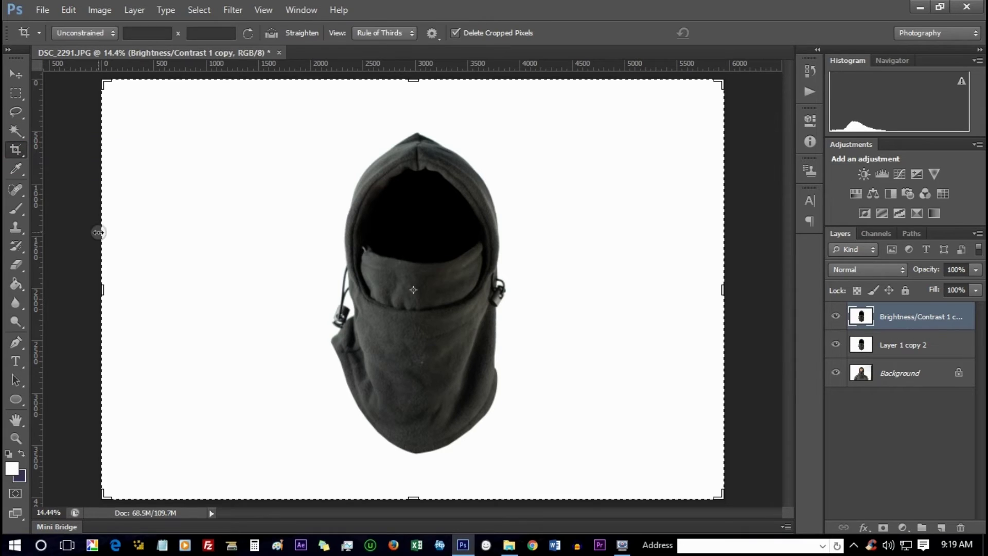
left_click_drag(103, 289, 157, 295)
left_click_drag(667, 289, 620, 290)
key("Return")
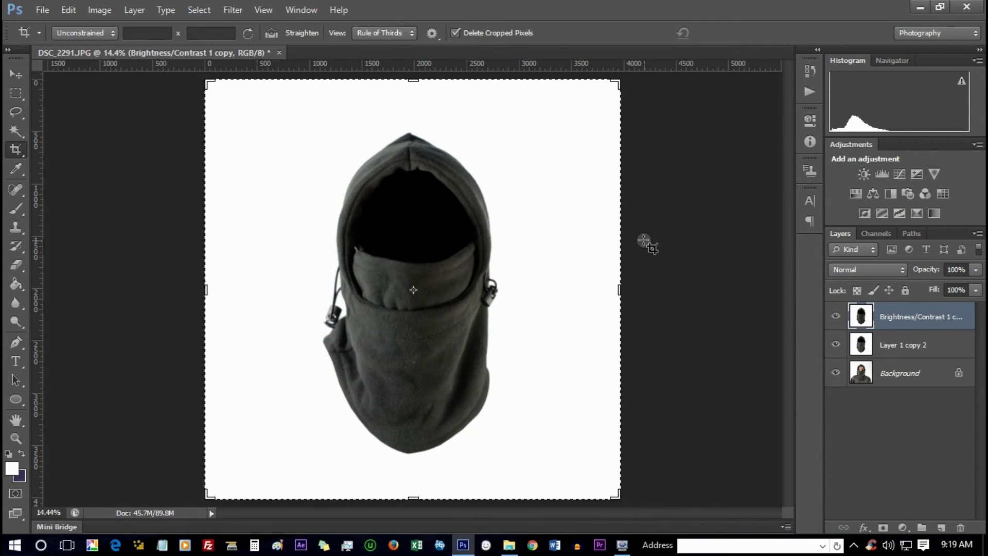
Step: Save the image in the Source folder as a JPEG named sample 1
key("ctrl+shift+s")
type("sample 1")
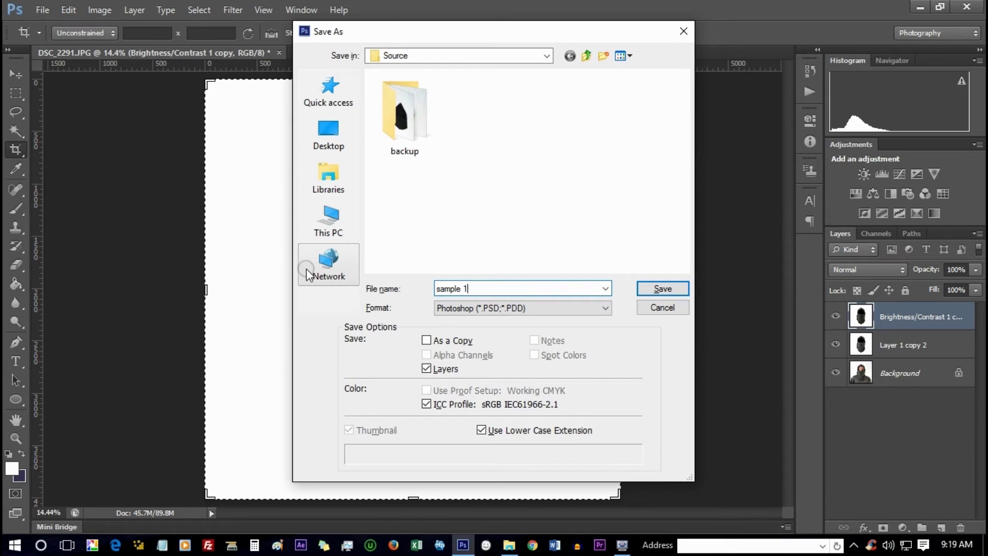
left_click(486, 309)
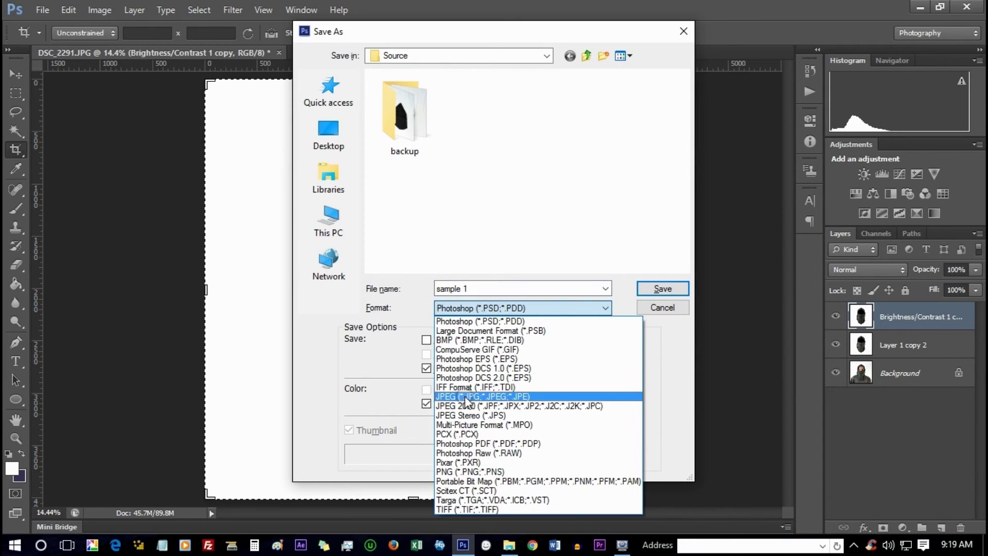
left_click(465, 397)
left_click(646, 289)
left_click(724, 138)
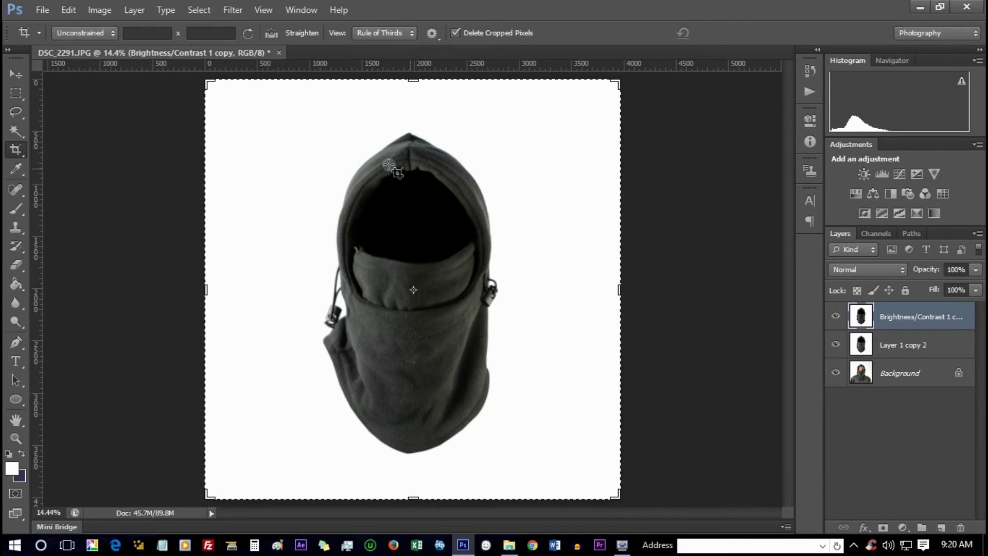
Step: Close DSC_2291 without saving it, and switch to the Source folder in File Explorer
left_click(279, 52)
left_click(477, 217)
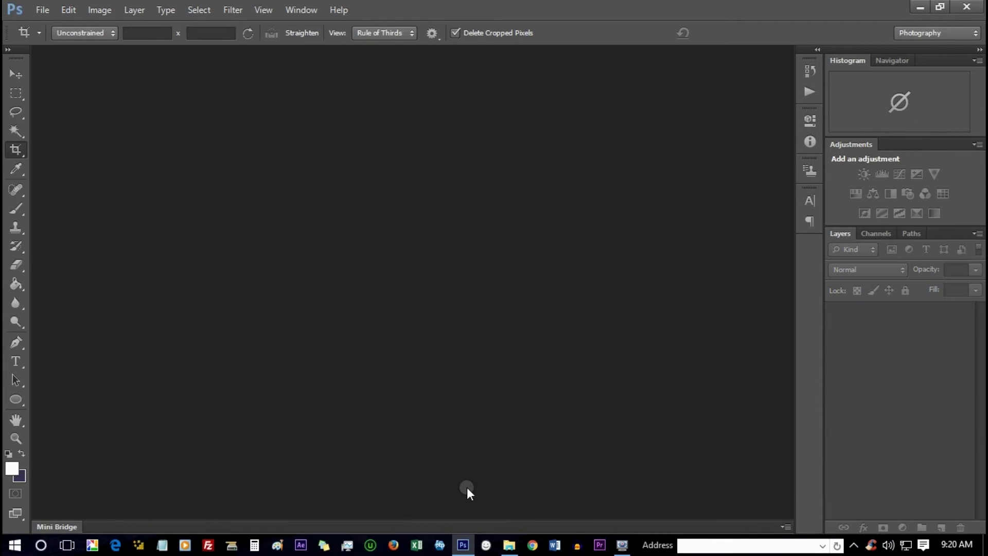
left_click(504, 541)
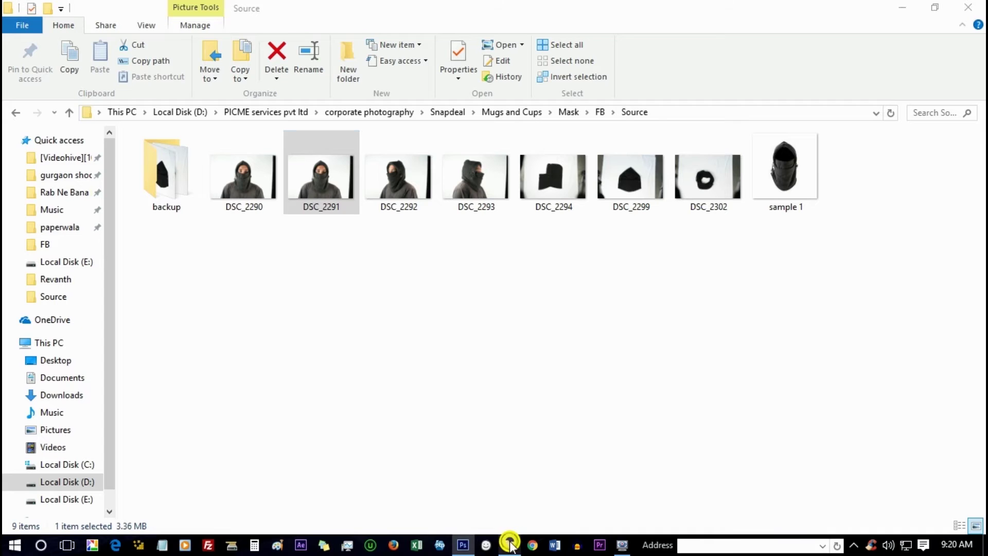
left_click(516, 358)
Step: View sample 1 in Windows Photo Viewer, and compare it with the original photos in the folder
double_click(769, 173)
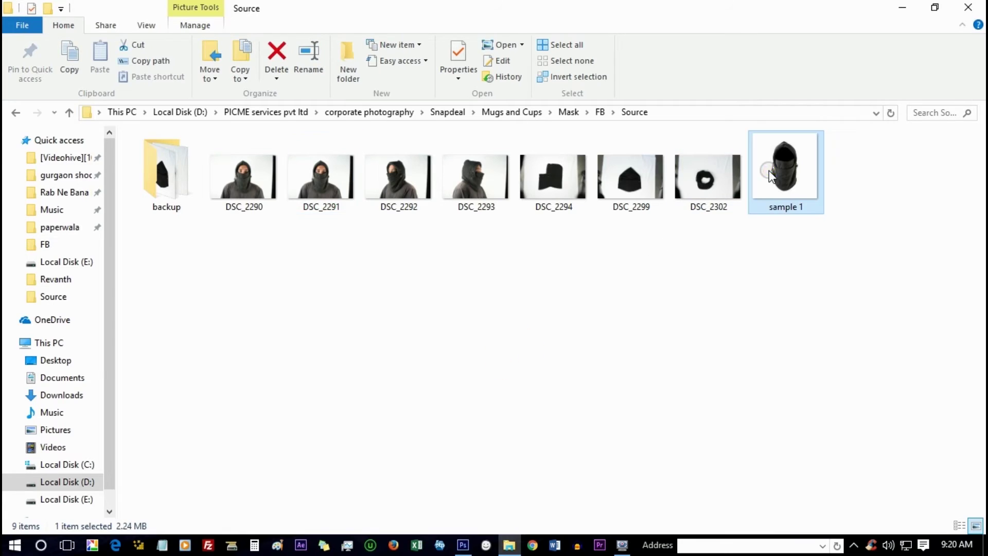
left_click(727, 241)
key("Right")
key("Left")
key("Right")
key("Right")
key("Left")
key("Right")
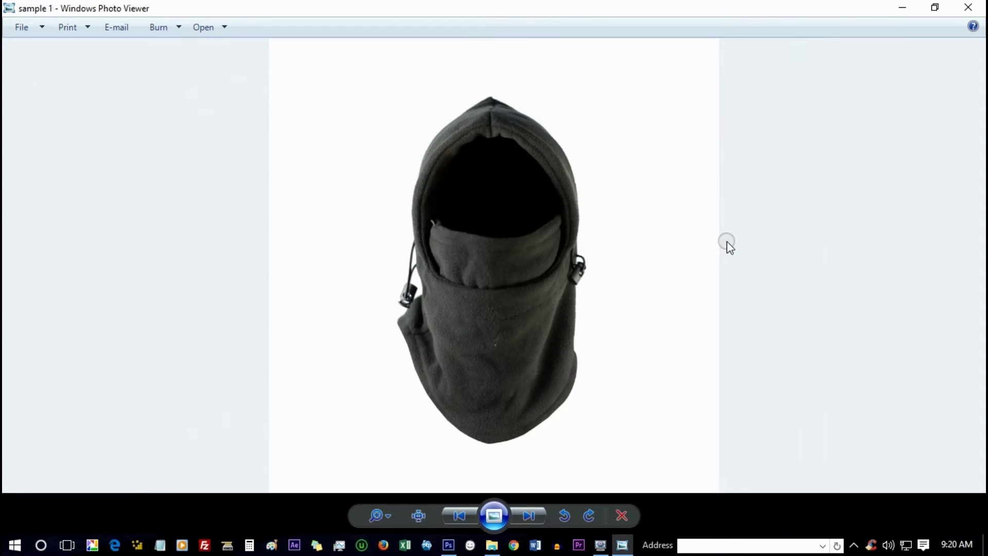
key("Right")
key("Left")
left_click(968, 7)
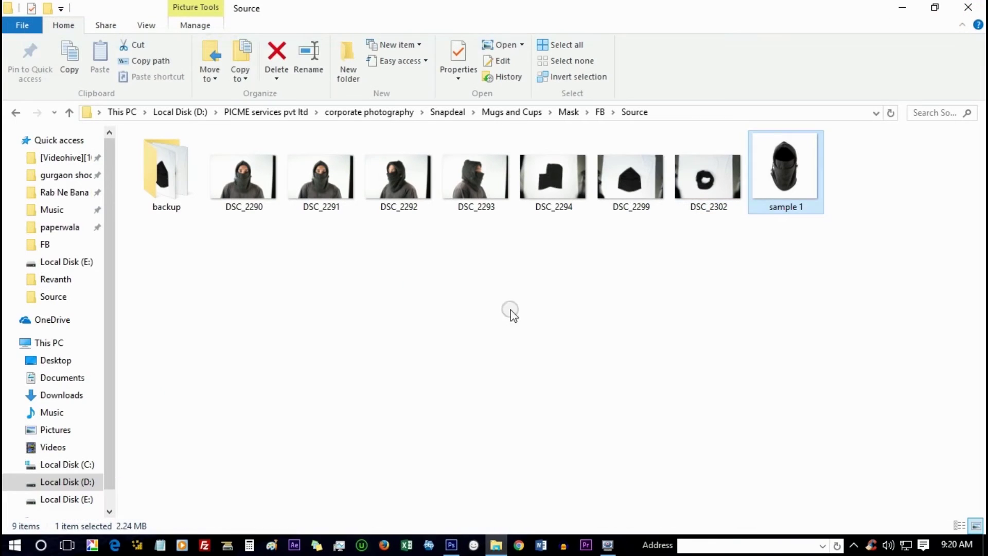
Step: Delete the photo DSC_2290 from the Source folder
left_click(227, 177)
key("Delete")
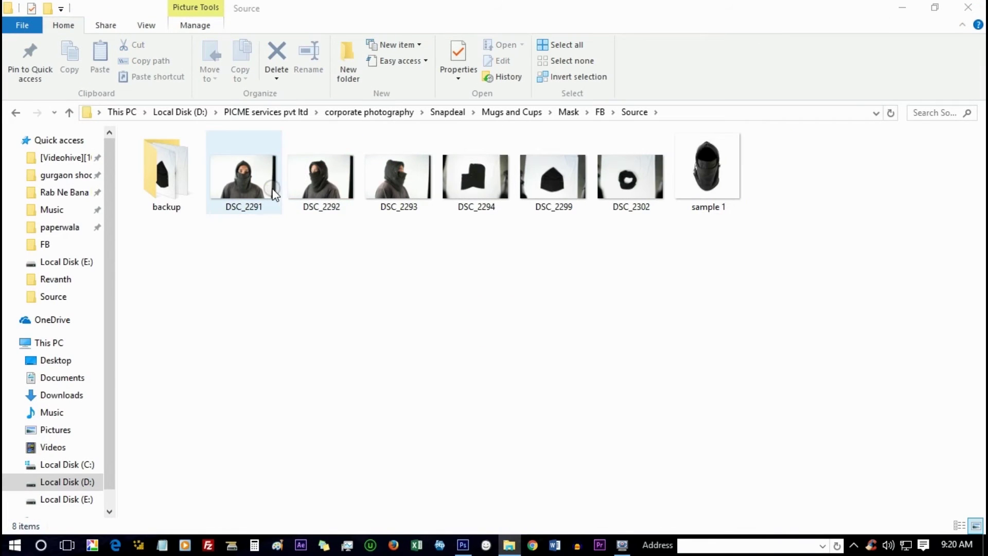
Step: Compare DSC_2291 with sample 1 in Windows Photo Viewer by flipping between the two and zooming in
double_click(273, 189)
key("Left")
key("Right")
key("Left")
key("Right")
key("Left")
key("Right")
key("Left")
key("Right")
key("Left")
key("Right")
key("Left")
key("Right")
key("Left")
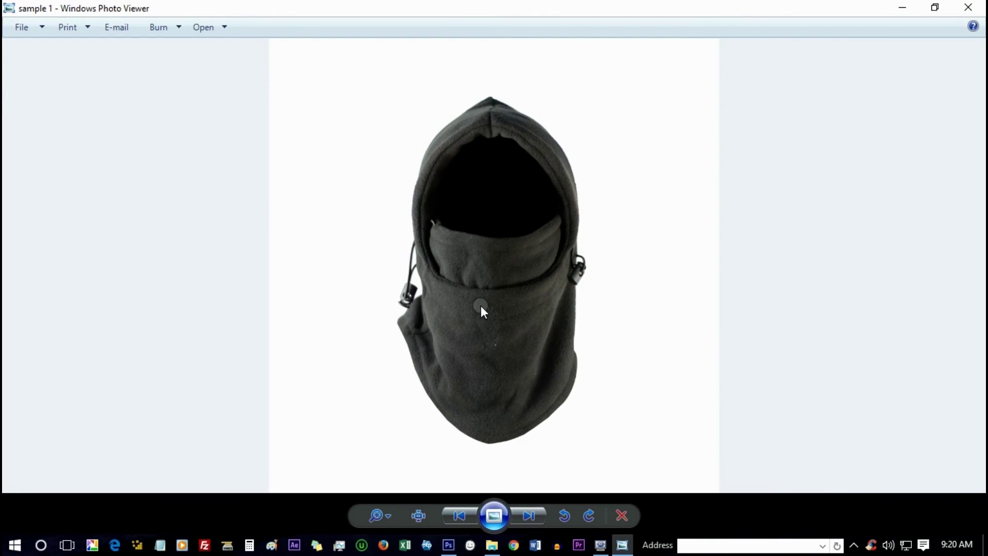
scroll(481, 307, "up", 4)
key("Right")
scroll(471, 312, "up", 4)
key("Right")
scroll(471, 311, "up", 4)
key("Left")
key("Left")
left_click(968, 7)
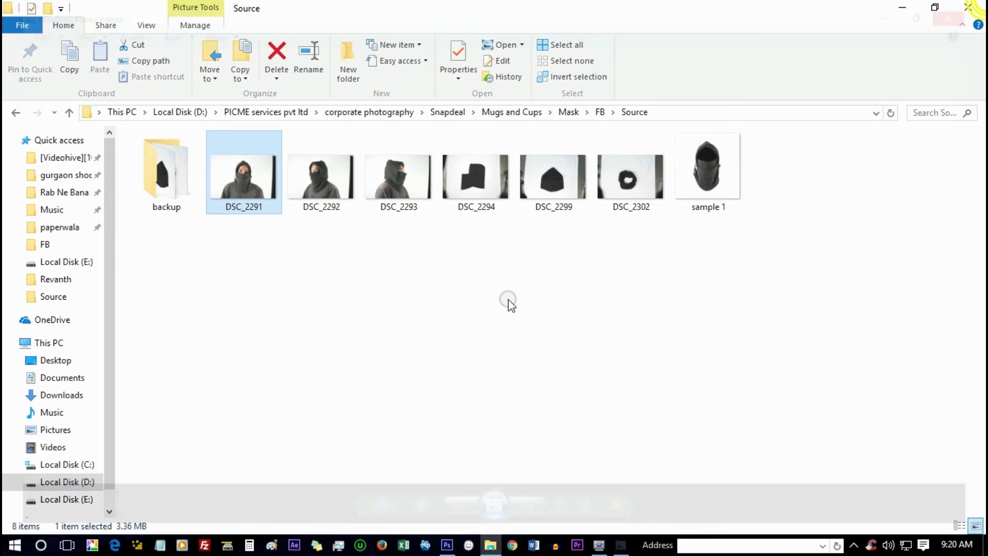
Step: View the photo DSC_2292 at a larger zoom, and return to the Source folder
double_click(308, 166)
scroll(447, 206, "up", 4)
scroll(447, 205, "down", 4)
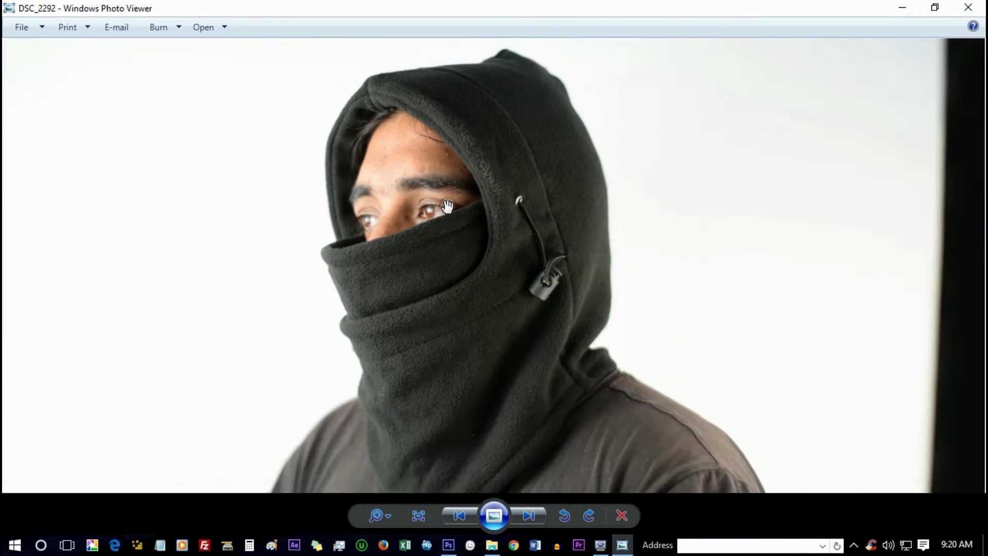
left_click(978, 7)
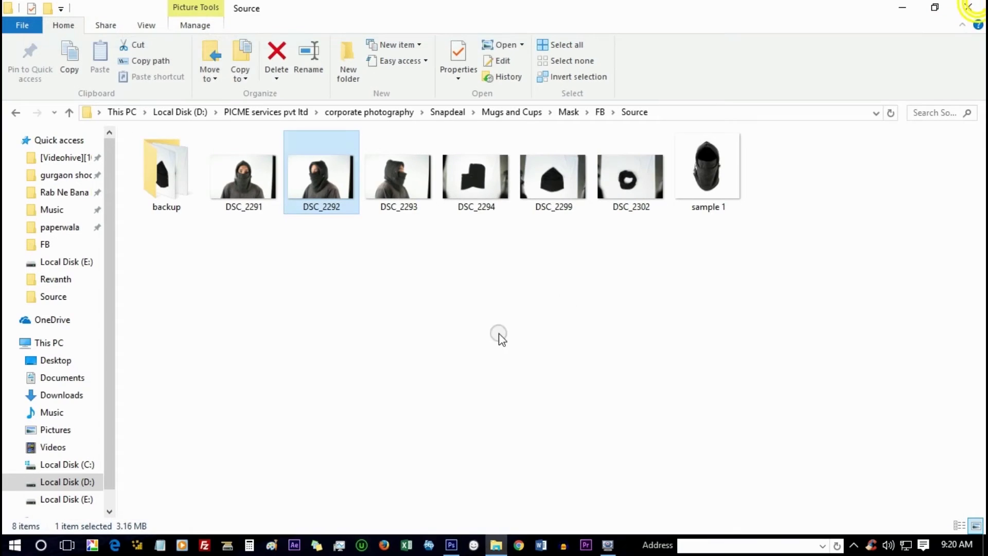
Step: View DSC_2294 from the Source folder and open it in Adobe Photoshop CS6
double_click(479, 170)
left_click(508, 306)
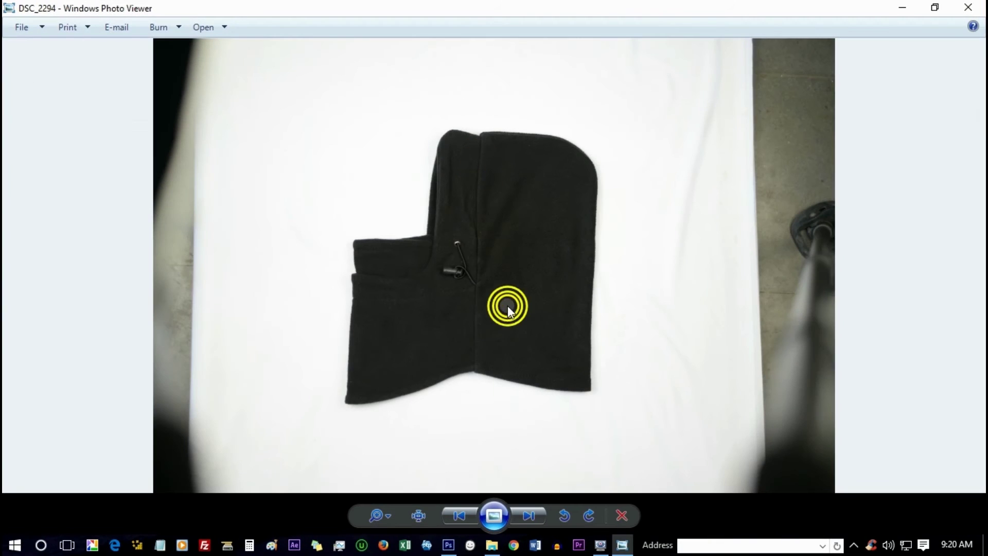
right_click(508, 264)
mouse_move(582, 267)
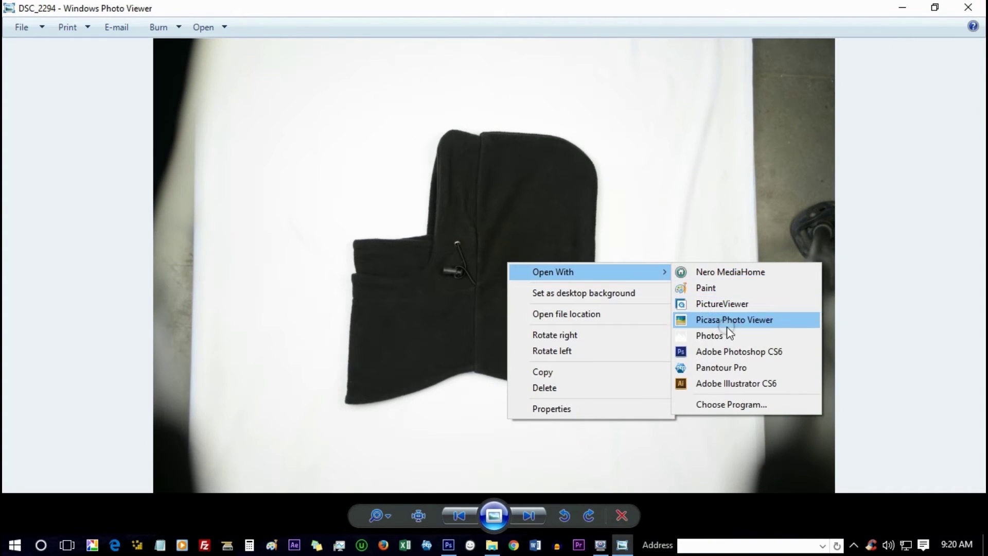
left_click(721, 353)
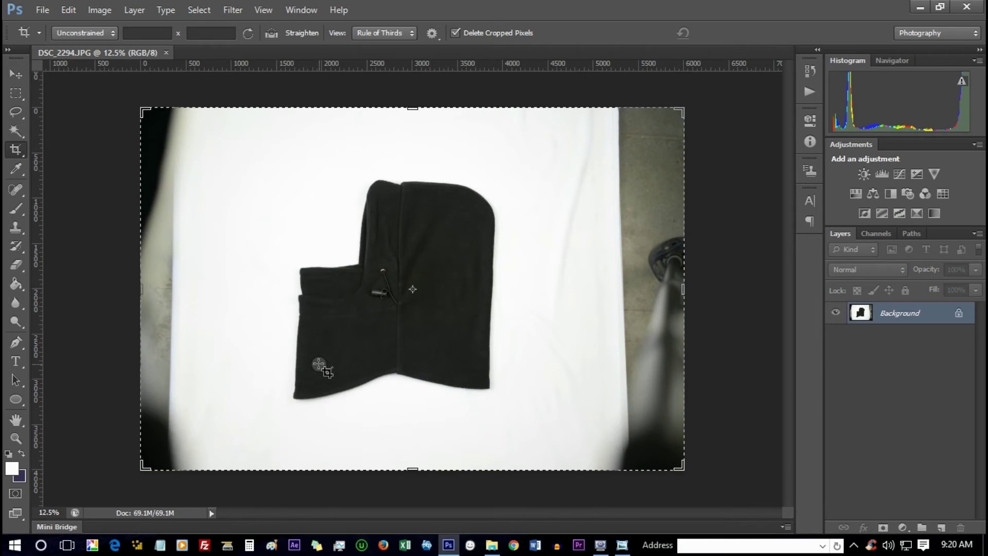
Step: Apply a Perspective Crop to the photo with the lower left corner moved slightly up and the lower right corner slightly inward
left_click(19, 73)
left_click(22, 151)
left_click(14, 71)
left_click(20, 148)
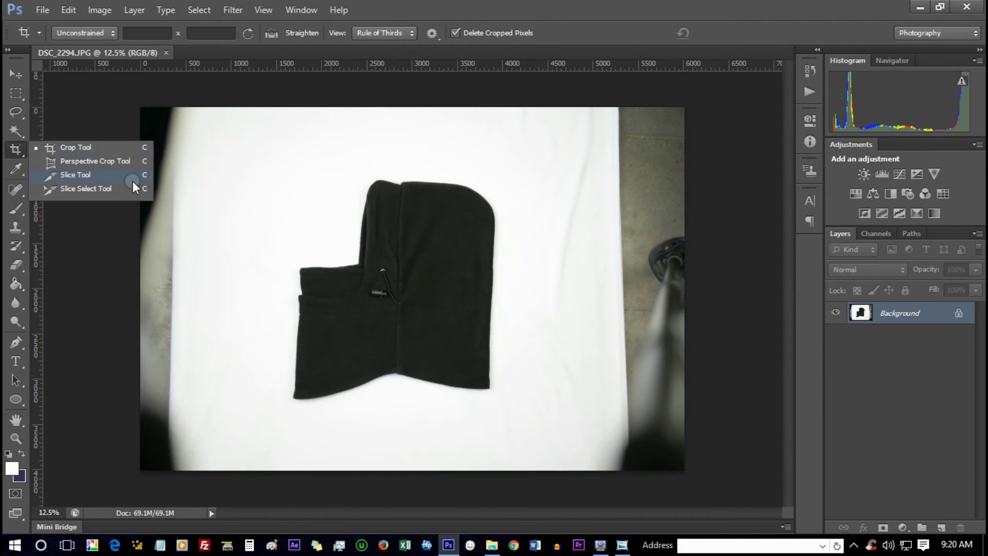
left_click(117, 166)
left_click_drag(142, 470, 145, 455)
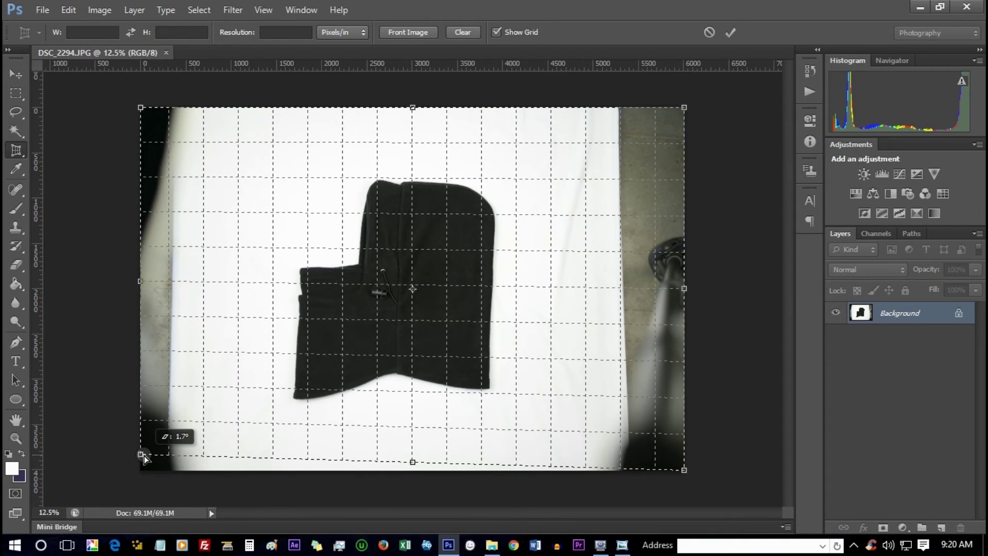
left_click_drag(684, 470, 672, 472)
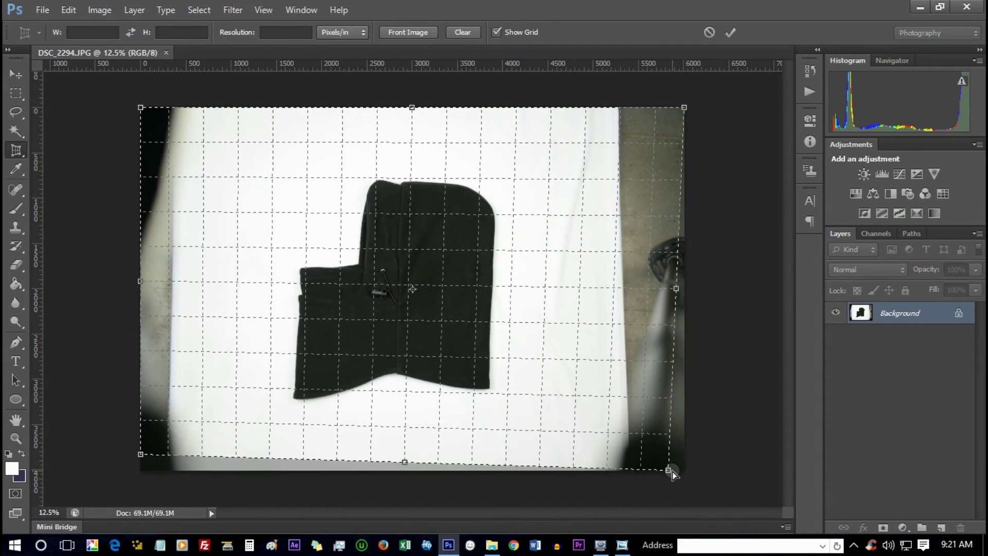
key("Return")
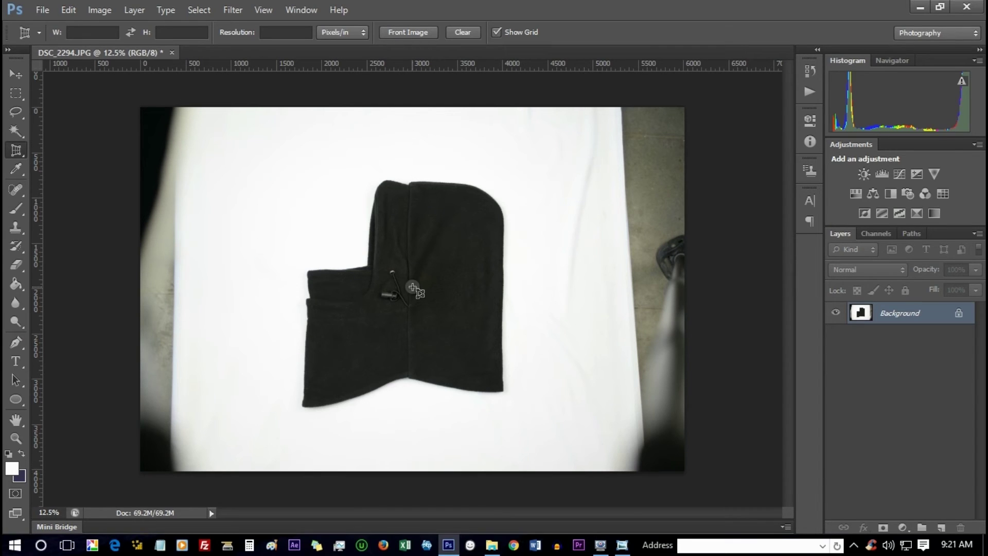
Step: Apply another Perspective Crop with both upper corners of the photo moved slightly inward
right_click(17, 150)
left_click(102, 164)
left_click_drag(139, 73, 862, 475)
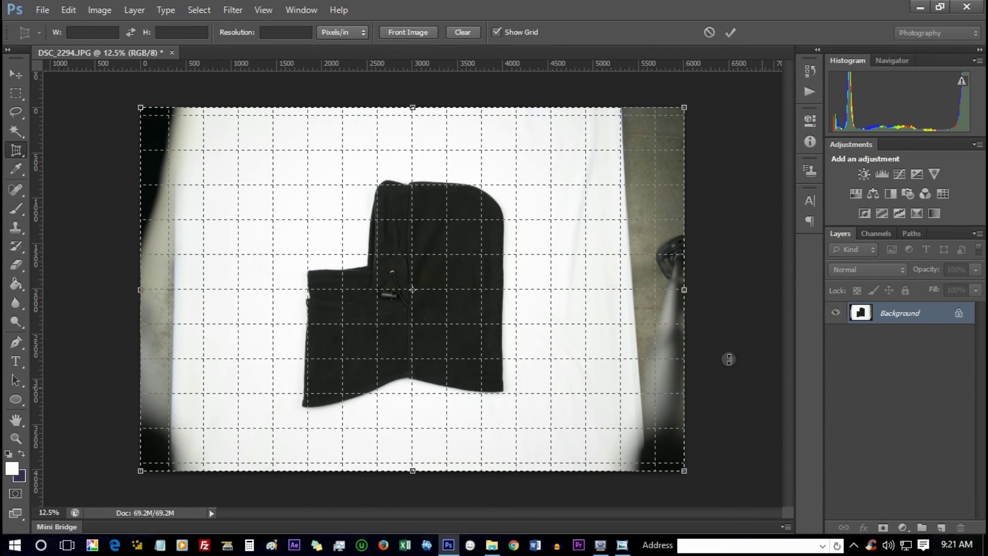
left_click_drag(141, 109, 155, 109)
left_click_drag(681, 107, 664, 109)
double_click(449, 227)
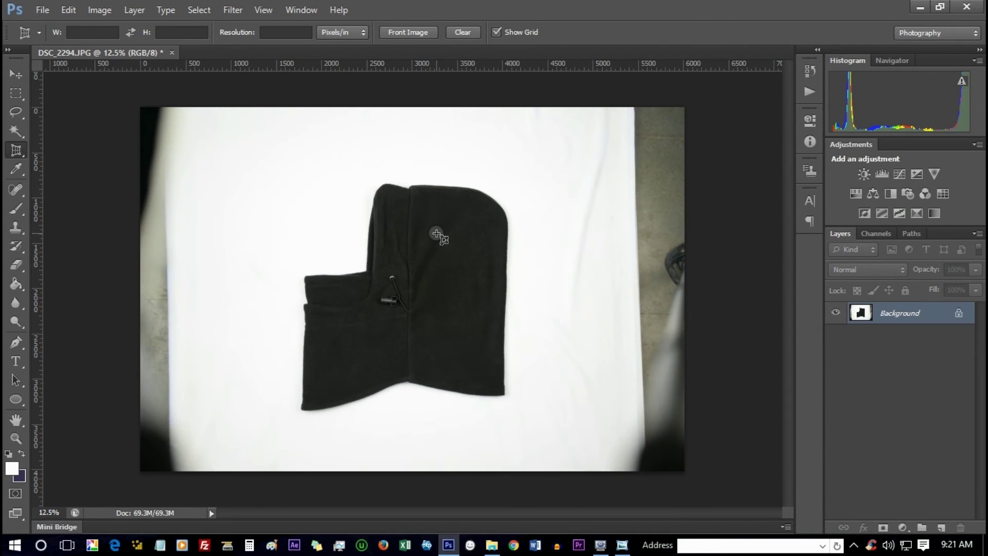
Step: Apply a Perspective Crop with only the photo's upper right corner moved slightly inward
left_click(119, 103)
left_click_drag(686, 107, 674, 108)
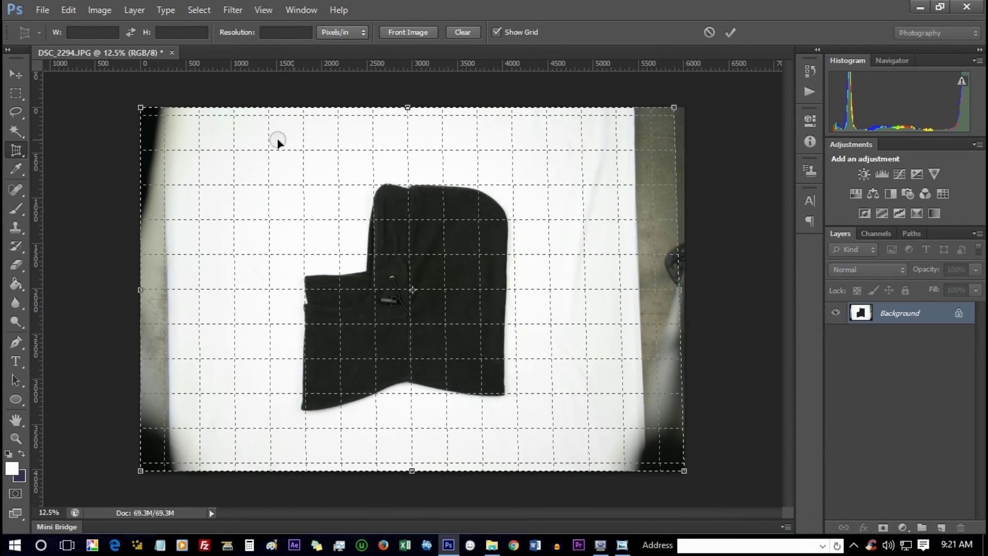
key("Return")
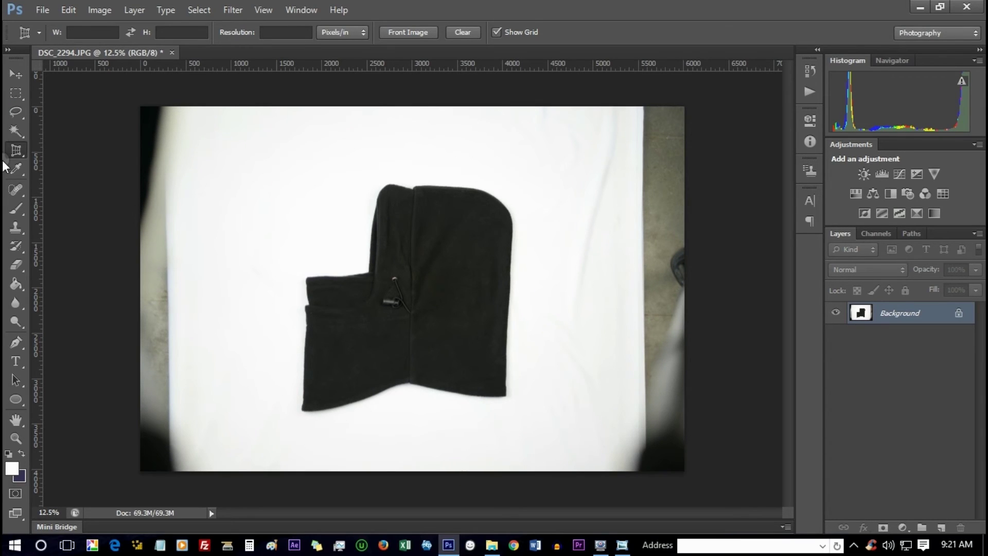
Step: Straighten the hood's right side with two small Perspective Crops that adjust the photo's lower right corner
right_click(15, 148)
left_click(130, 88)
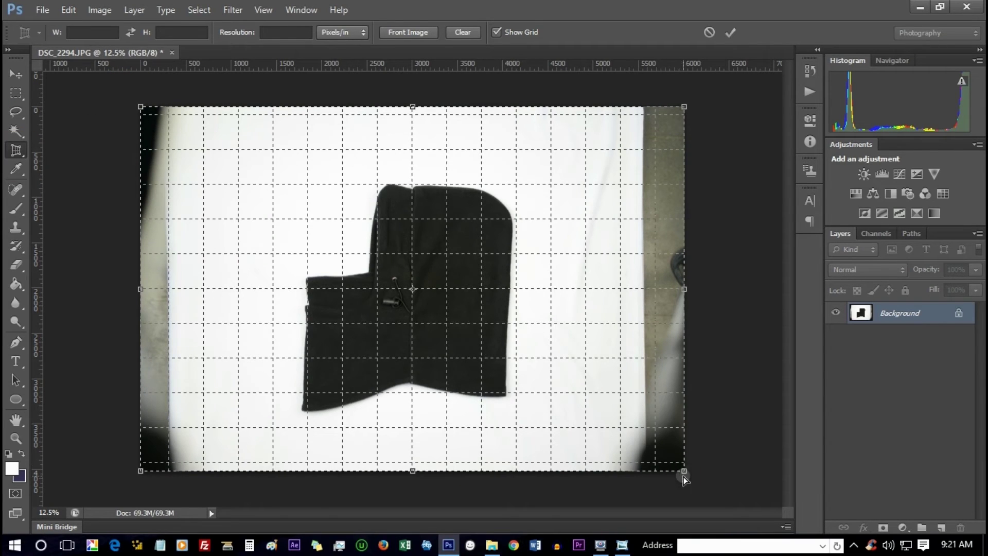
key("Return")
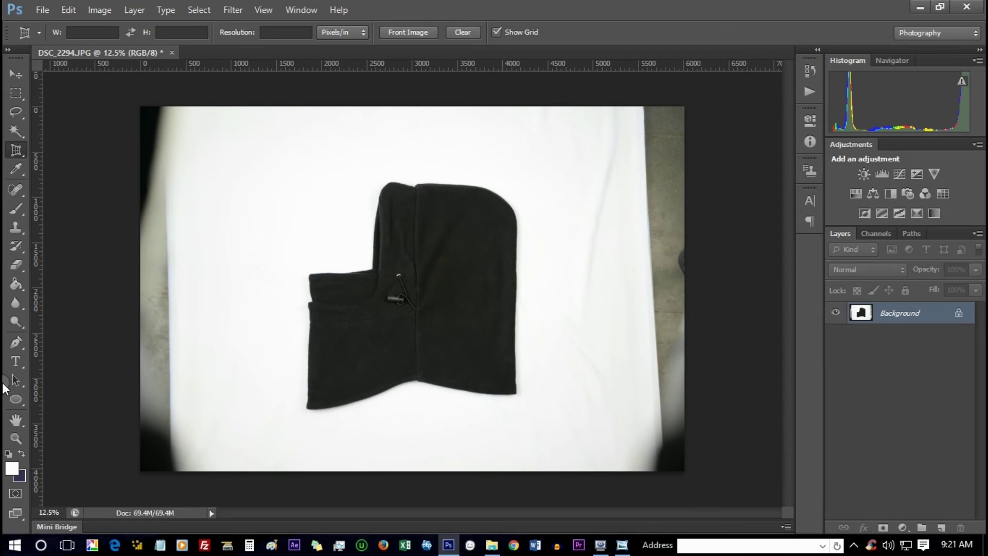
left_click(97, 84)
left_click_drag(686, 471, 687, 462)
key("Return")
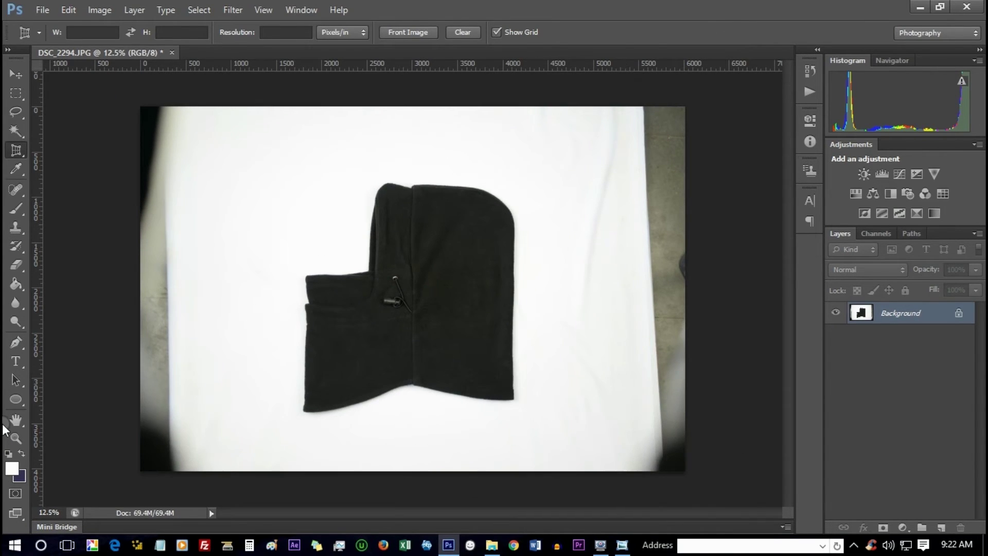
Step: Duplicate the Background layer twice
key("ctrl+plus")
key("ctrl+plus")
key("ctrl+0")
right_click(916, 317)
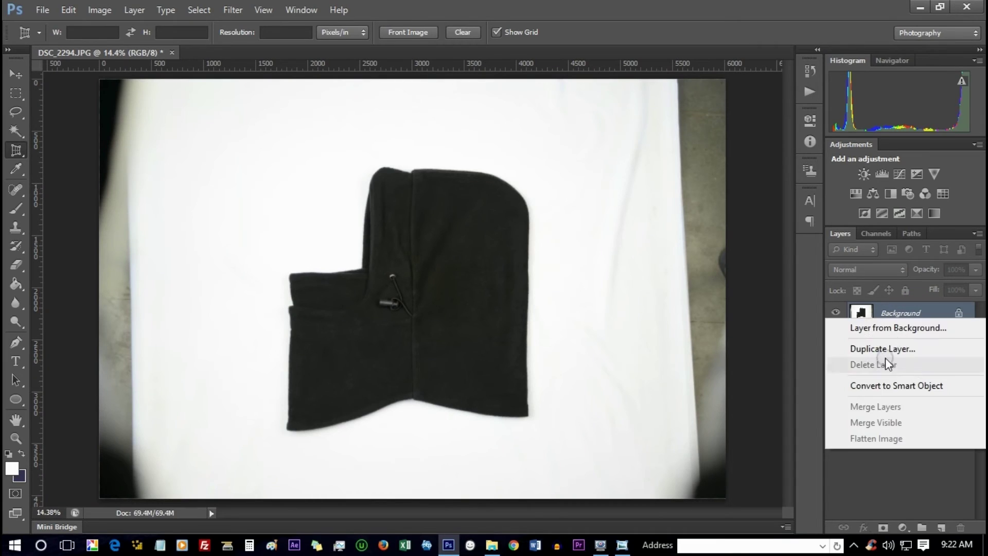
left_click(885, 350)
key("Return")
right_click(919, 322)
left_click(823, 85)
key("Return")
left_click(103, 10)
Step: Give the Background copy layer a white Color Overlay, and make Background copy 2 the active layer
double_click(941, 345)
left_click(620, 356)
left_click(872, 233)
left_click(569, 297)
left_click(909, 287)
left_click(969, 209)
left_click(947, 309)
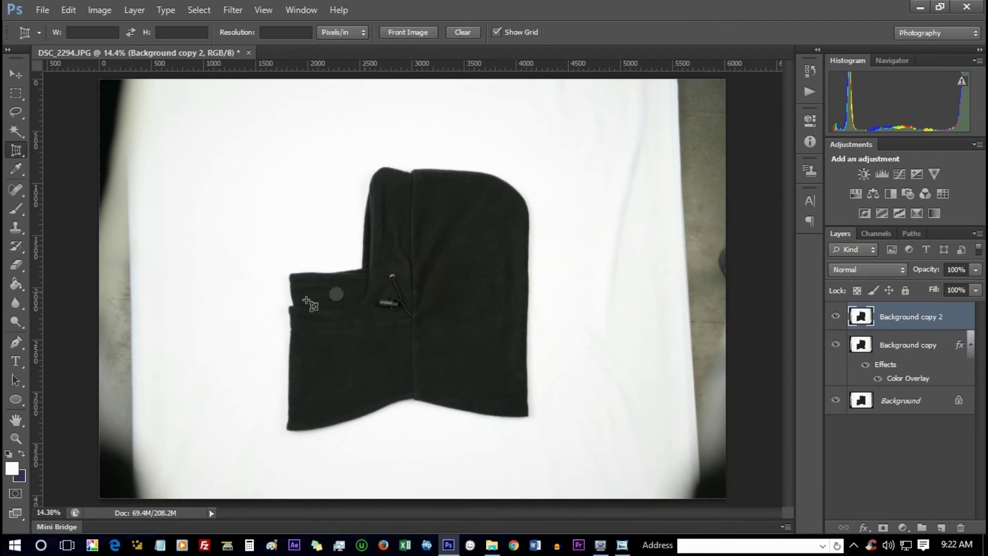
Step: Erase the dark surroundings along the photo's left and right sides on Background copy 2 with a 473 px Eraser
left_click(16, 265)
mouse_move(113, 85)
left_mouse_down()
mouse_move(133, 149)
mouse_move(116, 237)
left_mouse_up()
left_click(75, 33)
left_click(56, 141)
left_click_drag(144, 74, 150, 73)
mouse_move(116, 247)
left_mouse_down()
mouse_move(106, 474)
mouse_move(143, 113)
mouse_move(118, 88)
left_mouse_up()
mouse_move(542, 106)
left_mouse_down()
mouse_move(666, 431)
mouse_move(669, 486)
left_mouse_up()
Step: Change the Color Overlay of the Background copy layer to green (#18a700)
double_click(907, 380)
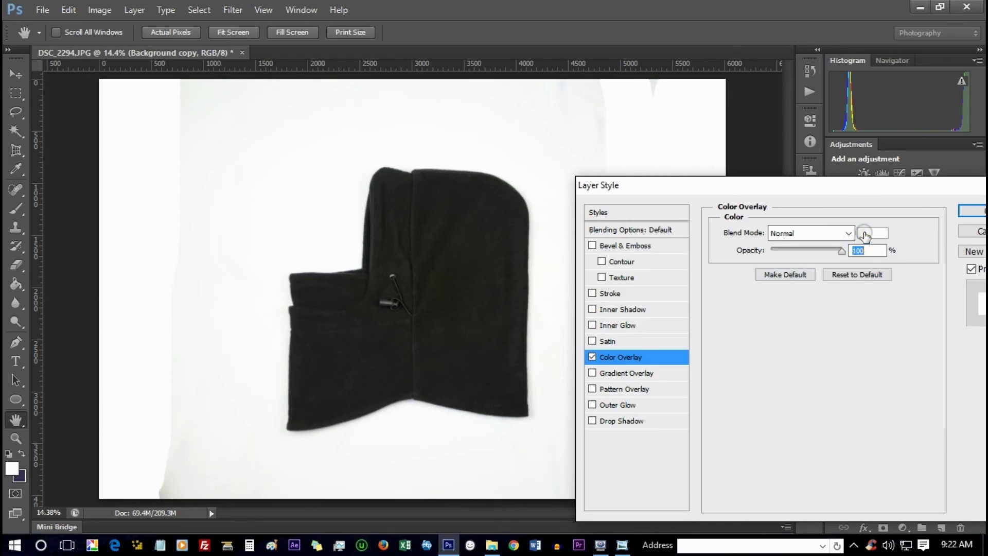
left_click(867, 232)
mouse_move(766, 436)
left_mouse_down()
mouse_move(763, 415)
mouse_move(765, 423)
left_mouse_up()
left_click(750, 359)
left_click(909, 287)
left_click(968, 211)
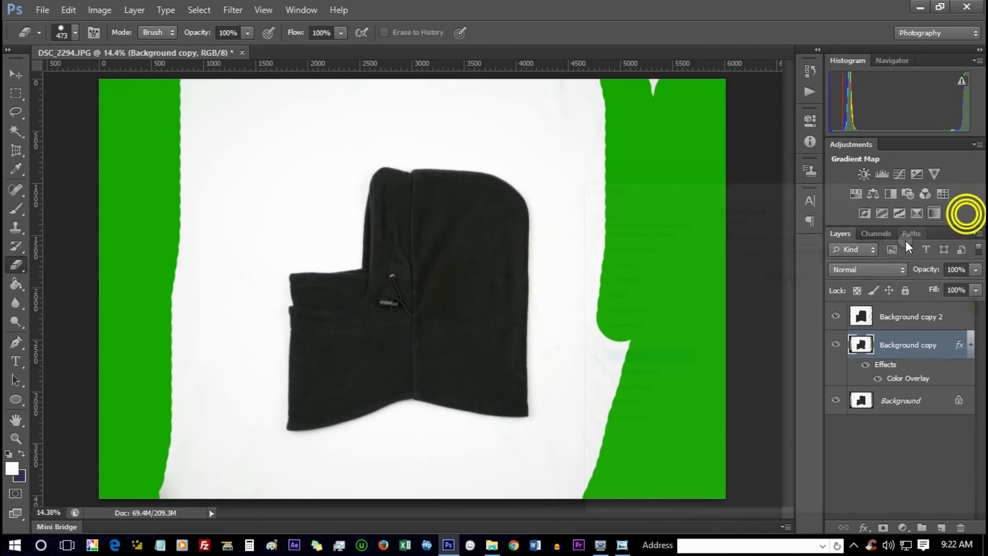
Step: Erase the leftover patch at the upper right on Background copy 2, and delete the white backdrop around the hood using the Magic Wand
left_click(933, 312)
left_click_drag(637, 79, 664, 95)
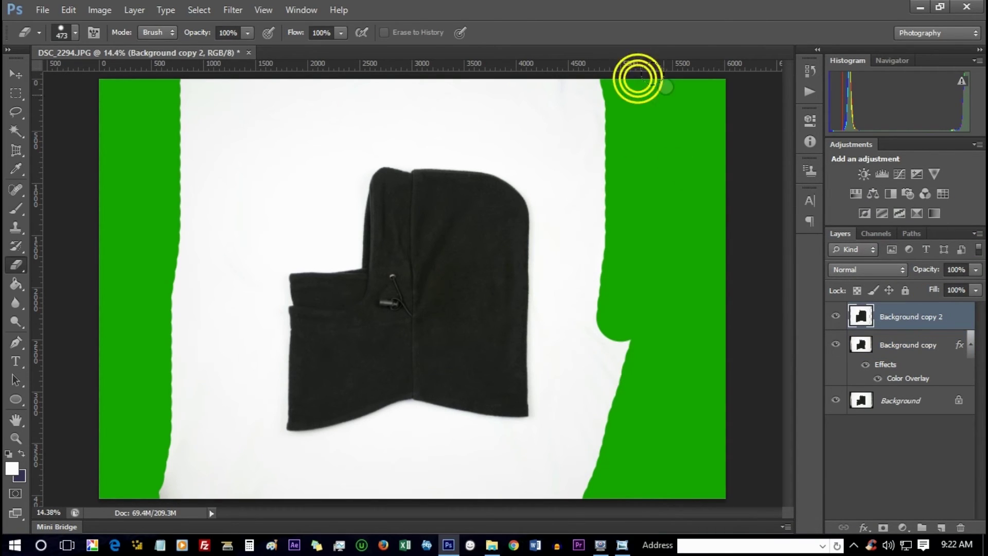
left_click(16, 131)
left_click(199, 122)
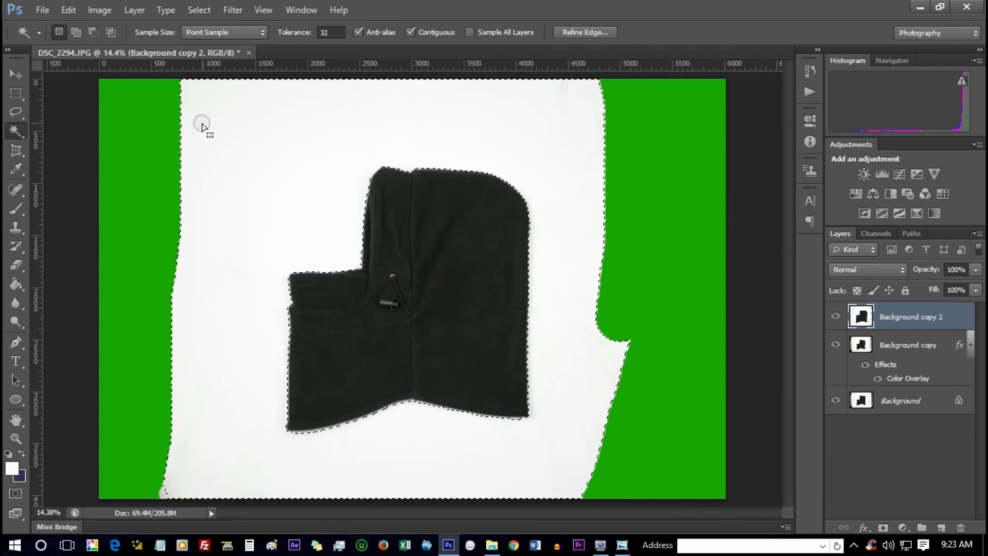
key("Delete")
right_click(202, 124)
left_click(246, 345)
left_click(162, 494)
key("Delete")
right_click(166, 495)
left_click(204, 326)
Step: Delete the leftover backdrop below the hood's lower left edge with the Magic Wand, and clear the selection
left_click(317, 435)
key("Delete")
left_click(312, 431)
key("Delete")
right_click(316, 432)
left_click(353, 262)
Step: Select the white fringe along the hood's right edge with the Magic Wand and delete it
key("ctrl+plus")
key("ctrl+plus")
key("ctrl+plus")
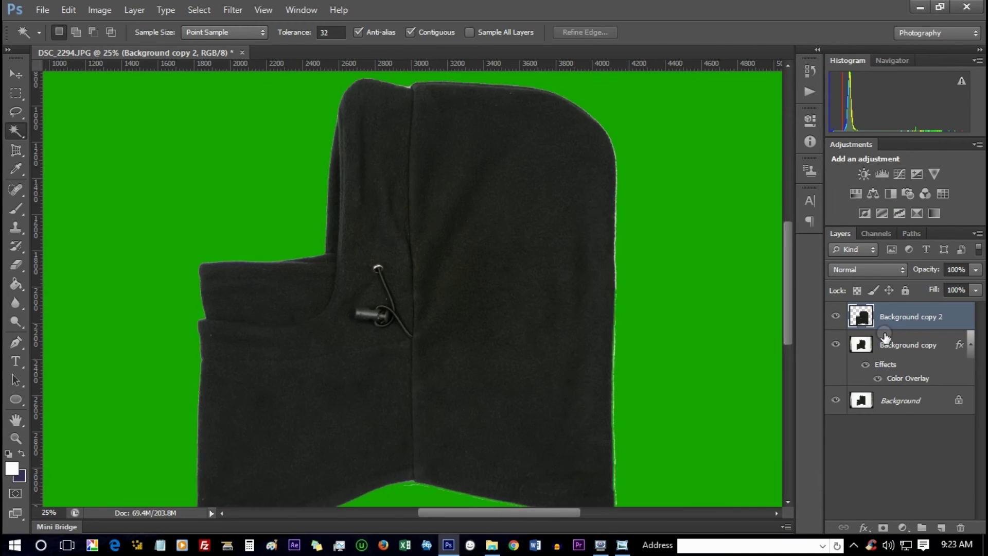
left_click(688, 323)
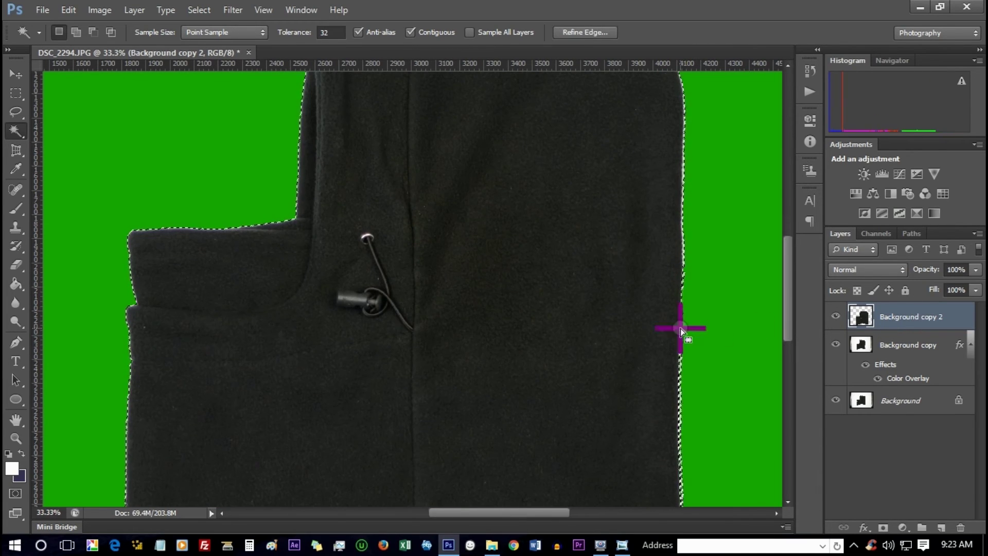
left_click(734, 376)
key("ctrl+plus")
key("ctrl+plus")
left_click_drag(534, 513, 597, 512)
left_click(453, 384)
right_click(452, 235)
left_click(516, 363)
left_click(453, 237)
left_click(452, 238)
key("Delete")
Step: Delete another piece of white fringe farther down the hood's right edge, and clear the selection
left_click(448, 453)
key("Delete")
left_click(459, 342)
right_click(451, 276)
left_click(488, 365)
Step: Set the Eraser size to 164 px and erase the remaining white specks along the hood's right edge
left_click(16, 265)
left_click(75, 31)
left_click(50, 147)
left_click_drag(463, 268, 464, 273)
left_click(59, 35)
left_click_drag(92, 80, 117, 80)
left_click(490, 283)
left_click(488, 301)
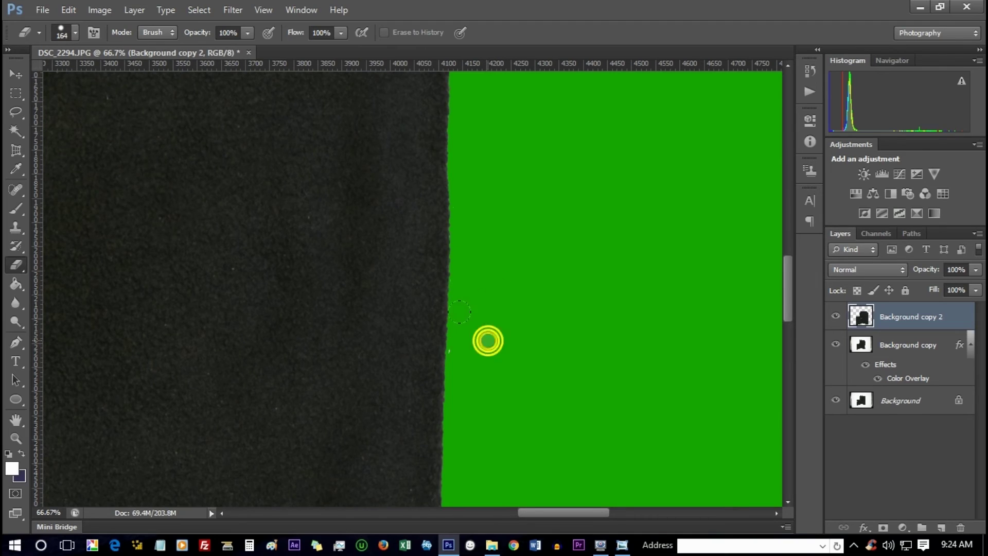
Step: Erase the white fringe around the hood's lower right corner and along its whole bottom edge
scroll(488, 342, "down", 5)
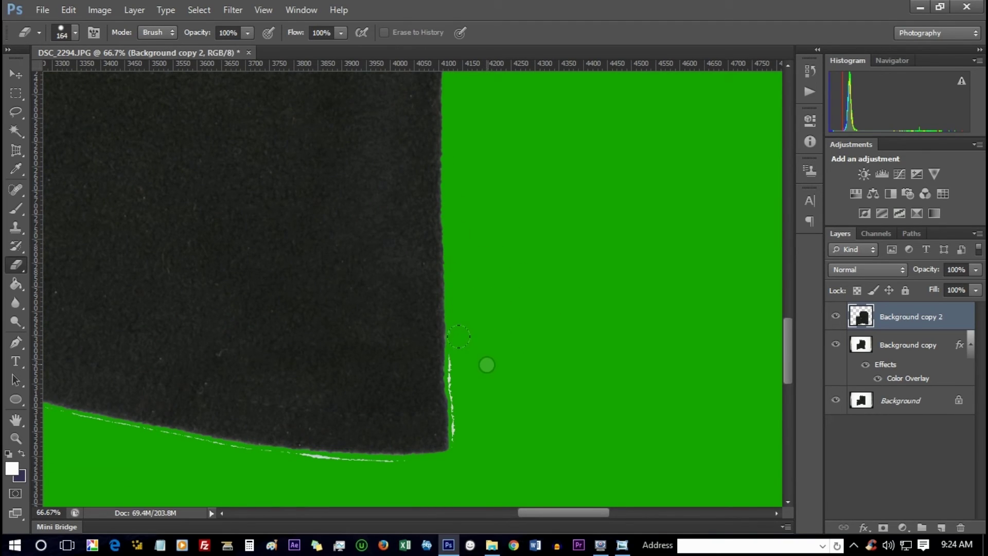
scroll(462, 399, "down", 3)
left_click(289, 337)
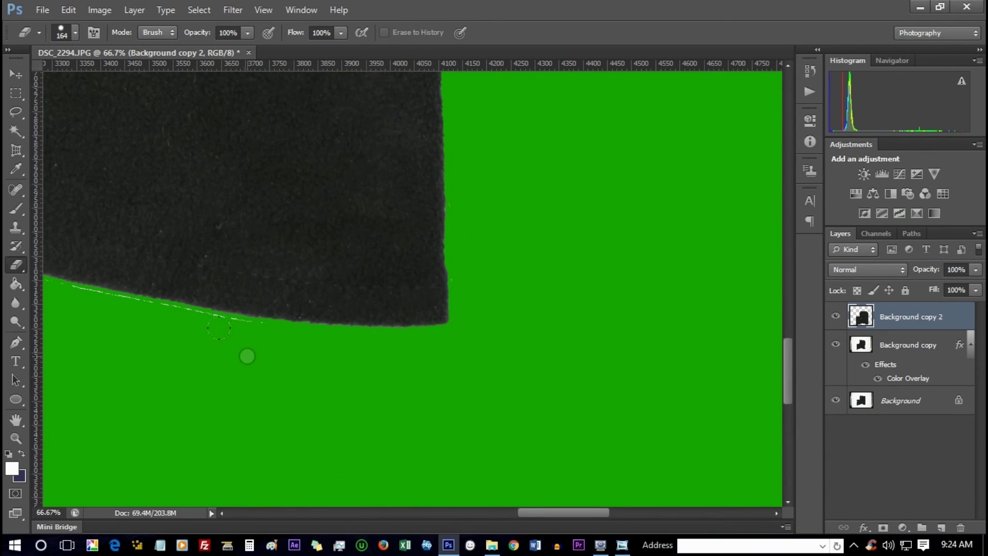
left_click_drag(254, 360, 176, 344)
left_click_drag(544, 513, 486, 513)
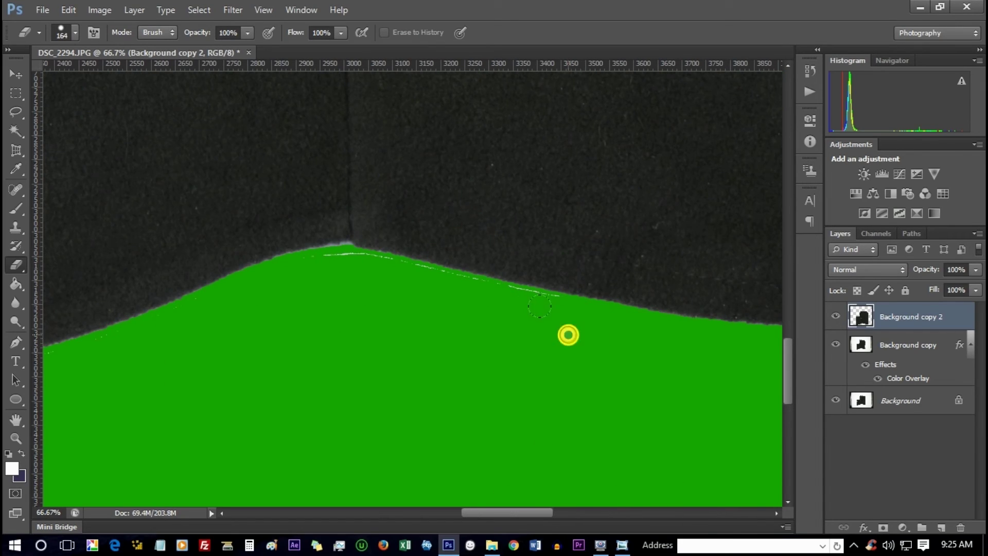
left_click(507, 325)
left_click(336, 289)
scroll(464, 412, "left", 5)
mouse_move(484, 374)
left_mouse_down()
mouse_move(285, 429)
mouse_move(206, 435)
left_mouse_up()
Step: Check the hood's upper edge, and change the Color Overlay of the Background copy layer to white
scroll(221, 443, "up", 1)
scroll(427, 406, "up", 7)
mouse_move(430, 514)
left_mouse_down()
mouse_move(377, 514)
mouse_move(501, 514)
left_mouse_up()
scroll(424, 409, "up", 7)
scroll(434, 357, "up", 9)
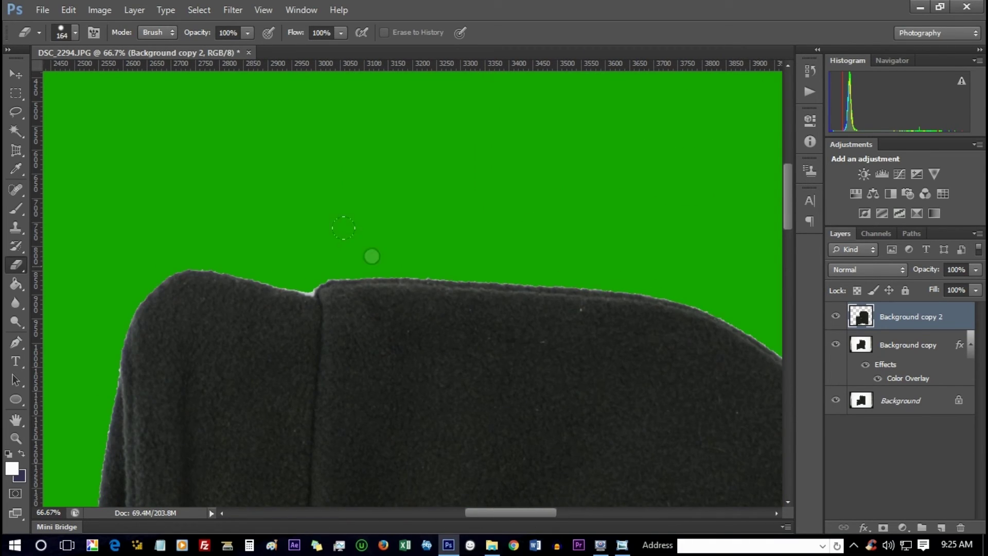
left_click(896, 347, "shift")
right_click(899, 347)
left_click(915, 381)
double_click(914, 380)
left_click(873, 232)
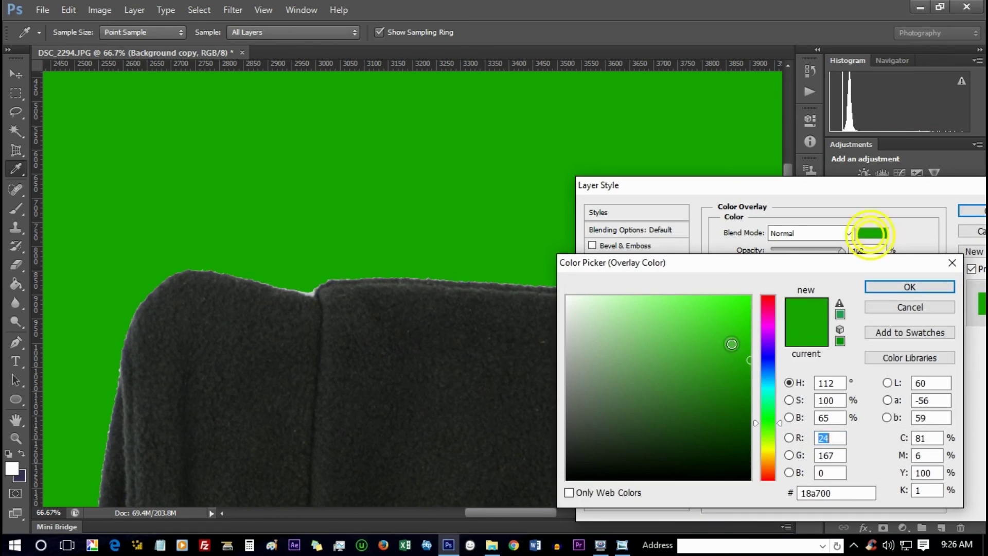
left_click_drag(579, 303, 376, 303)
left_click(901, 286)
left_click(970, 210)
Step: Merge Background copy and Background copy 2 into one layer, and compare it with the original by toggling its visibility
left_click(910, 322, "shift")
right_click(909, 320)
left_click(834, 360)
left_click(836, 317)
left_click(835, 317)
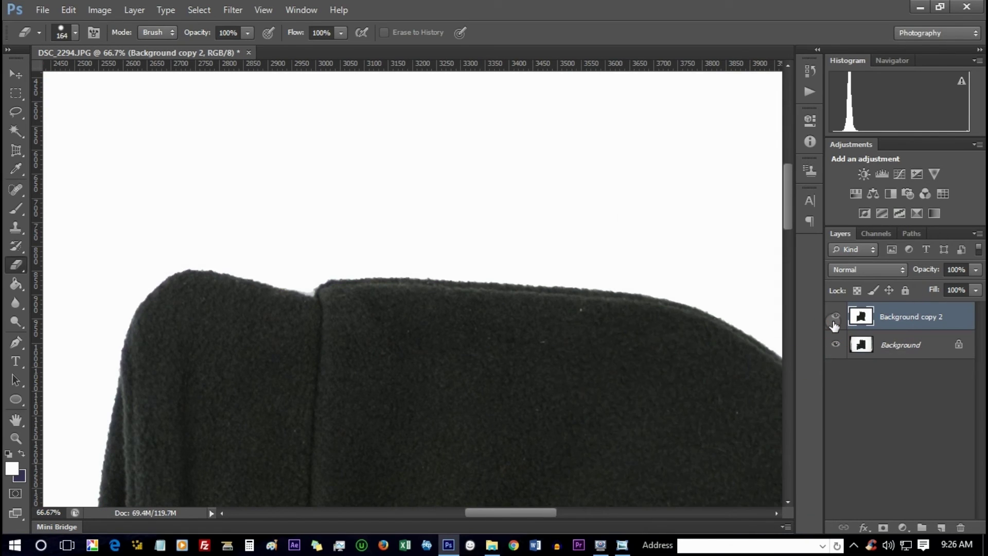
Step: Duplicate the merged Background copy 2 layer, and add a Levels adjustment layer on top
key("ctrl+0")
right_click(926, 316)
left_click(846, 85)
key("Return")
left_click(882, 174)
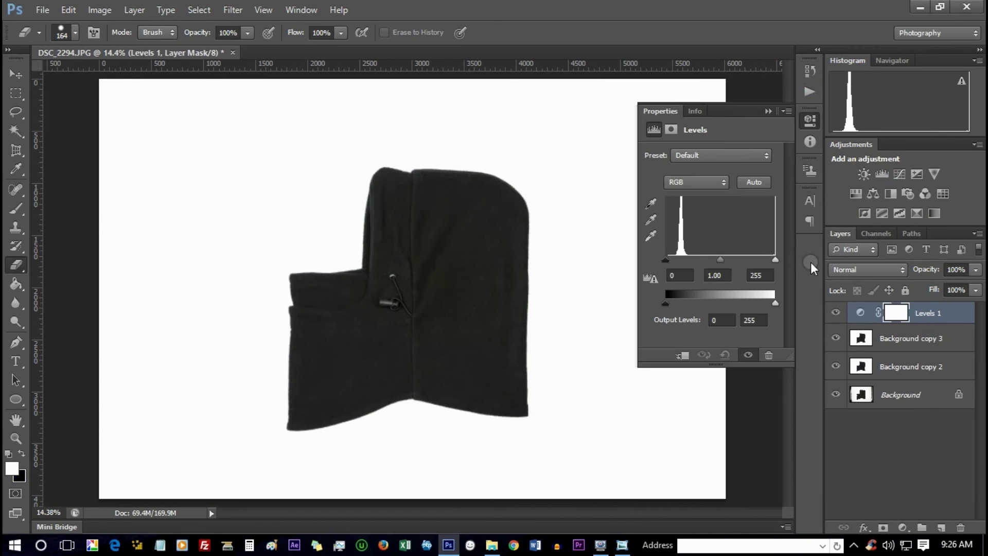
Step: Fine-tune the black and white input levels, and merge the Levels adjustment with Background copy 3 into one layer
left_click_drag(773, 258, 773, 258)
left_click_drag(665, 259, 665, 258)
left_click(769, 111)
left_click(909, 339, "shift")
right_click(907, 341)
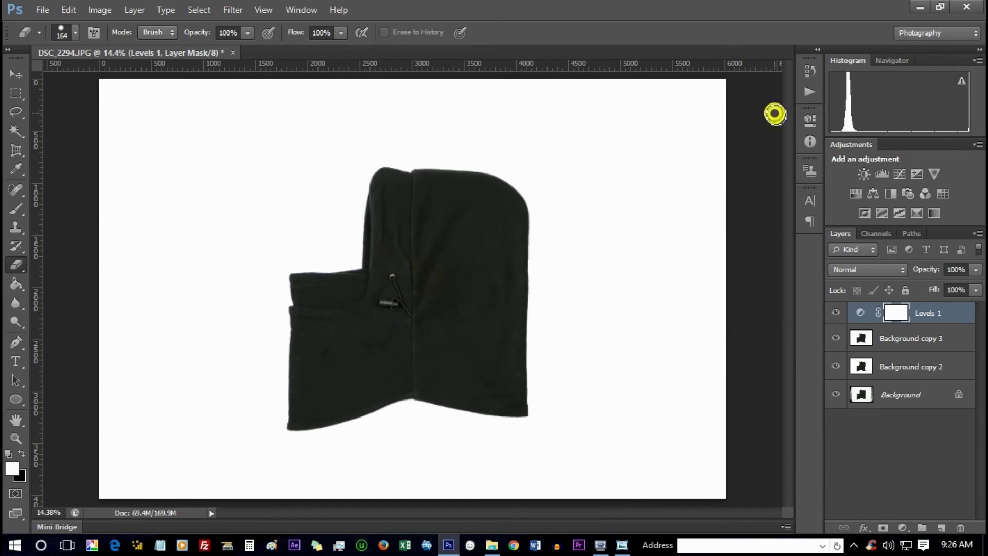
left_click(854, 360)
Step: Duplicate the Levels 1 layer, try an automatic color correction on the copy and undo it
right_click(938, 316)
left_click(824, 84)
left_click(613, 161)
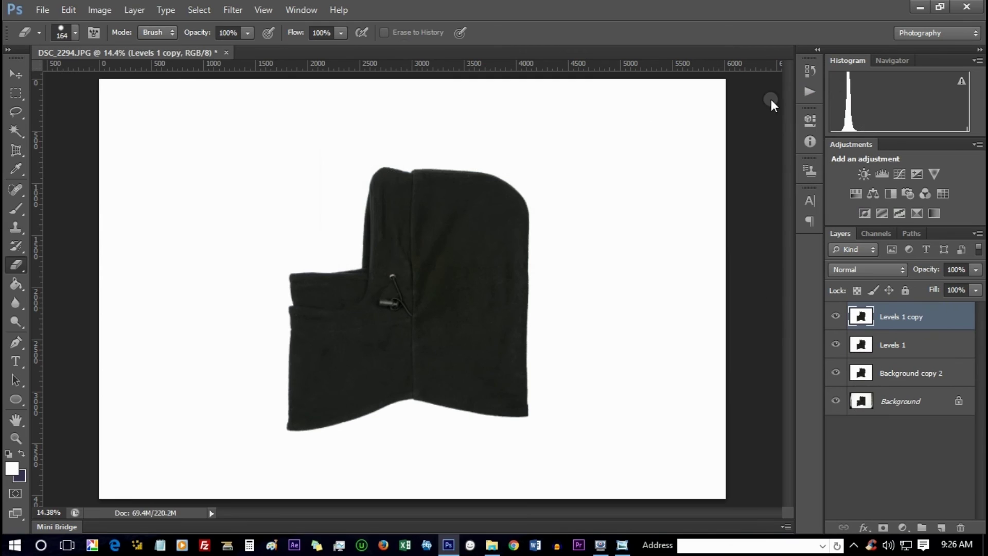
left_click(99, 9)
left_click(128, 97)
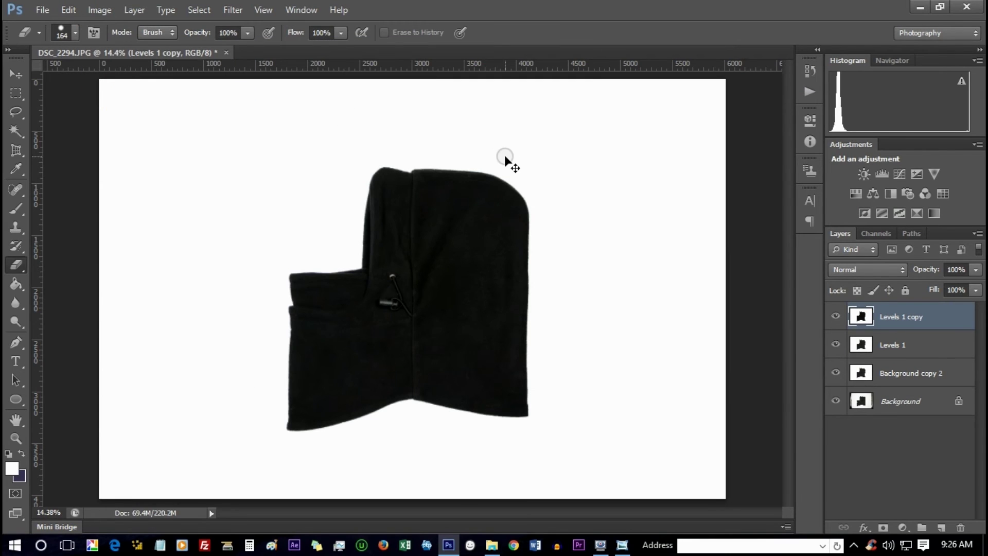
key("ctrl+plus")
key("ctrl+plus")
key("ctrl+plus")
key("ctrl+z")
Step: Apply automatic tone and contrast correction to the Levels 1 copy layer, then try automatic color correction and undo it
left_click(102, 11)
left_click(128, 66)
left_click(103, 16)
left_click(132, 79)
left_click(110, 8)
left_click(127, 94)
key("ctrl+z")
Step: Duplicate the Levels 1 copy layer, and add a Curves adjustment with lifted midtones and a shadow point at input 71, output 71
right_click(902, 315)
left_click(816, 84)
left_click(624, 162)
left_click(900, 178)
left_click_drag(724, 233, 704, 257)
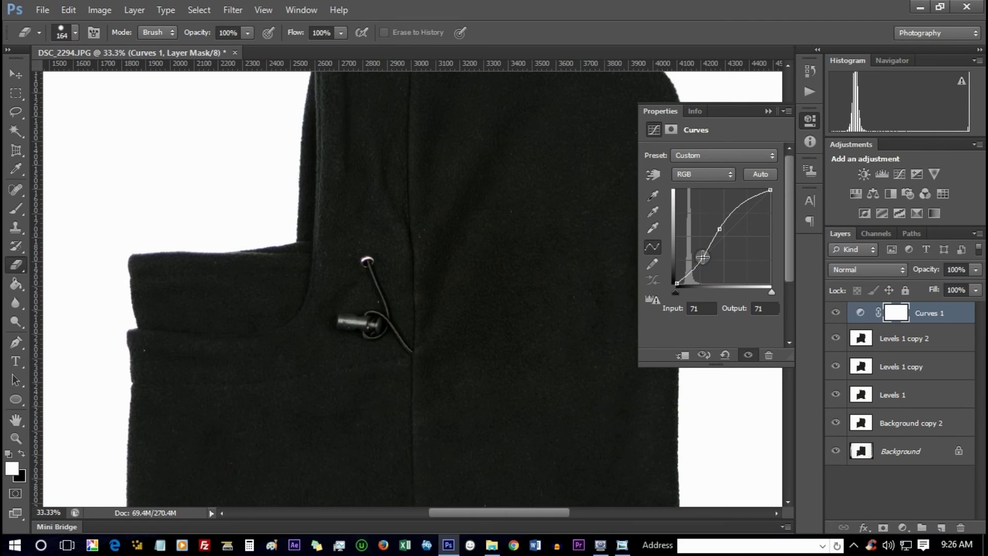
left_click(772, 115)
Step: Merge the Curves adjustment with both Levels 1 copies into one layer, and compare it by toggling its visibility
key("ctrl+0")
right_click(894, 384)
left_click(838, 355)
left_click(834, 317)
left_click(833, 318)
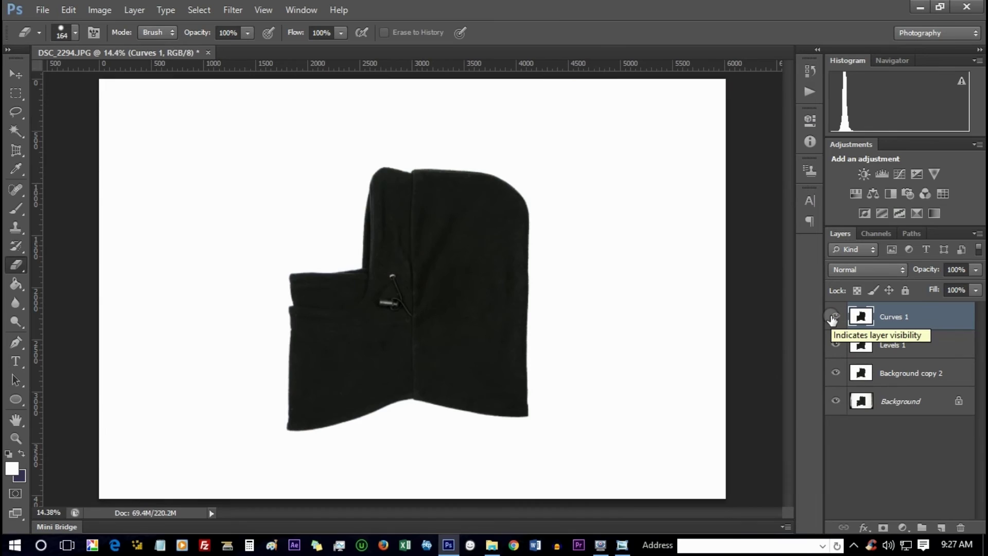
Step: Duplicate the merged Curves 1 layer
key("ctrl+plus")
key("ctrl+plus")
key("ctrl+plus")
key("ctrl+plus")
right_click(929, 322)
left_click(813, 82)
left_click(624, 101)
Step: Add Levels and Brightness/Contrast adjustment layers above Curves 1 copy, and slightly raise the brightness and contrast
left_click(882, 173)
left_click(864, 173)
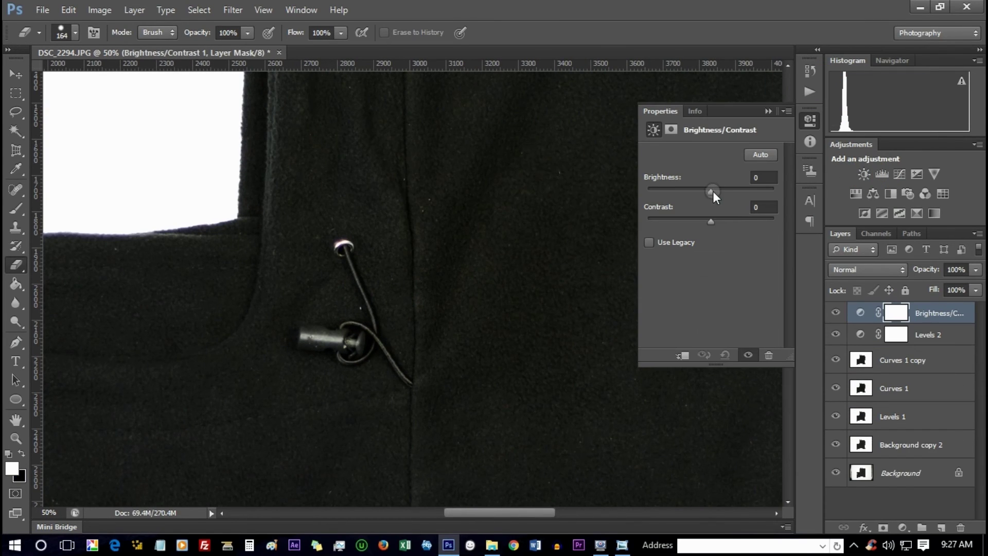
left_click_drag(715, 192, 728, 193)
left_click_drag(715, 230, 723, 230)
left_click(768, 111)
Step: Merge the Brightness/Contrast and Levels adjustments with Curves 1 copy, and compare the hood by toggling the merged layer's visibility
left_click(930, 362, "shift")
right_click(930, 364)
left_click(835, 360)
left_click(836, 317)
left_click(836, 316)
left_click(835, 317)
left_click(835, 316)
left_click(835, 317)
left_click(835, 316)
key("ctrl+0")
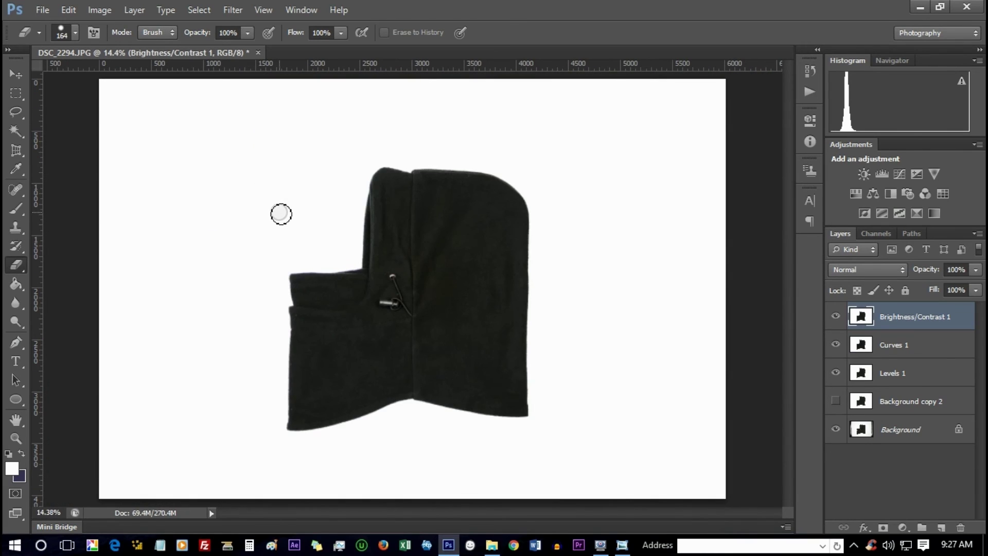
right_click(919, 335)
left_click(817, 96)
left_click(813, 92)
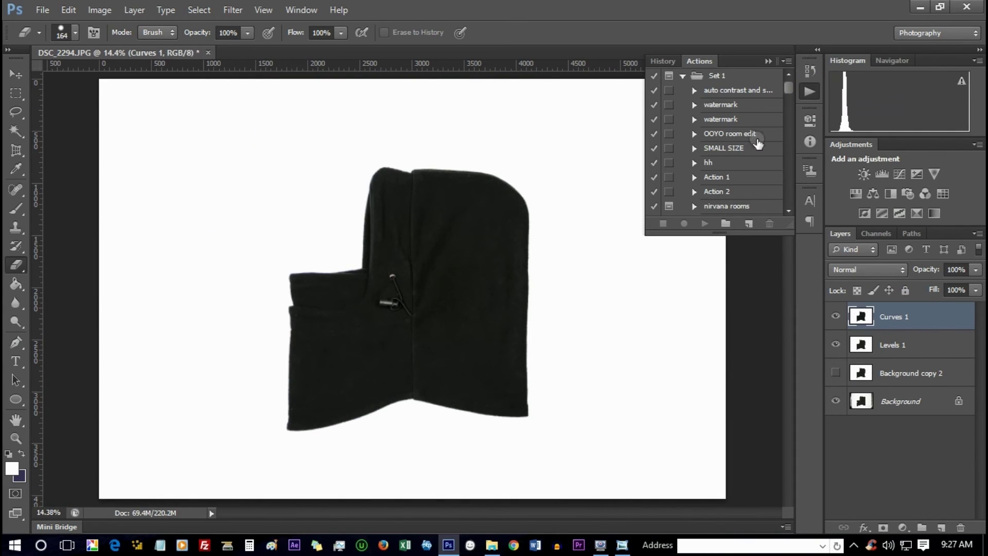
left_click(776, 60)
key("ctrl+z")
Step: Duplicate the Brightness/Contrast 1 layer, and add a Curves adjustment with slightly lifted midtones and a controlled shadow point
right_click(903, 316)
left_click(748, 83)
left_click(620, 159)
left_click(900, 172)
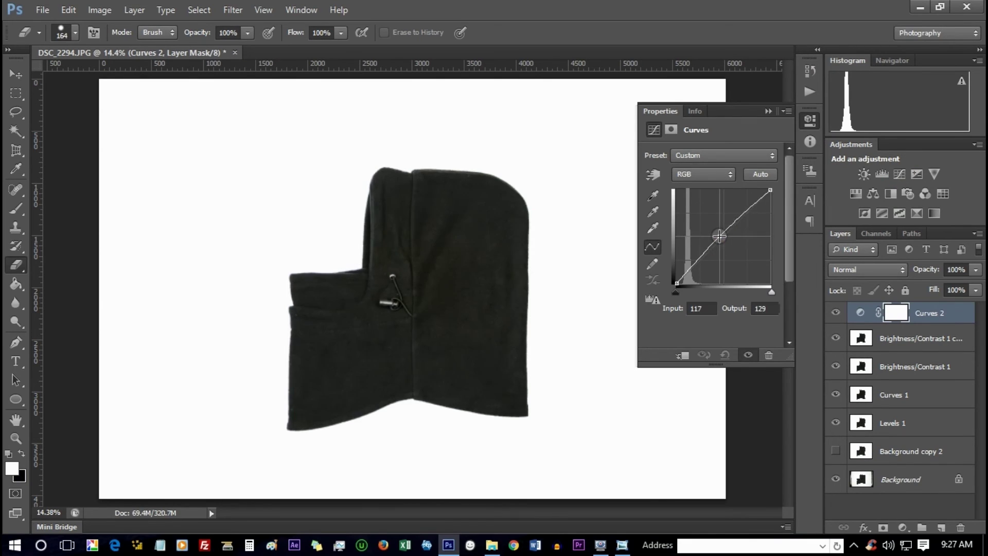
left_click_drag(718, 234, 693, 264)
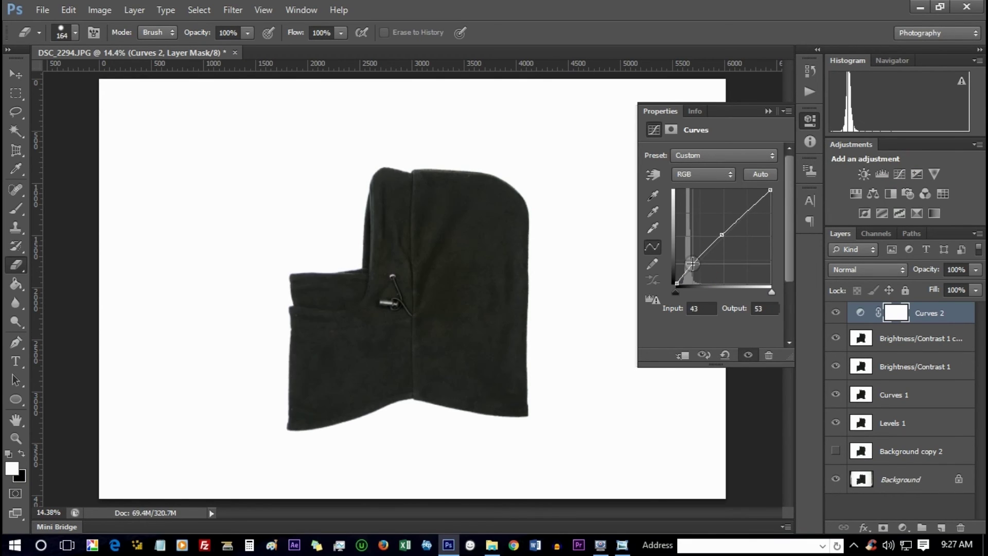
left_click(767, 113)
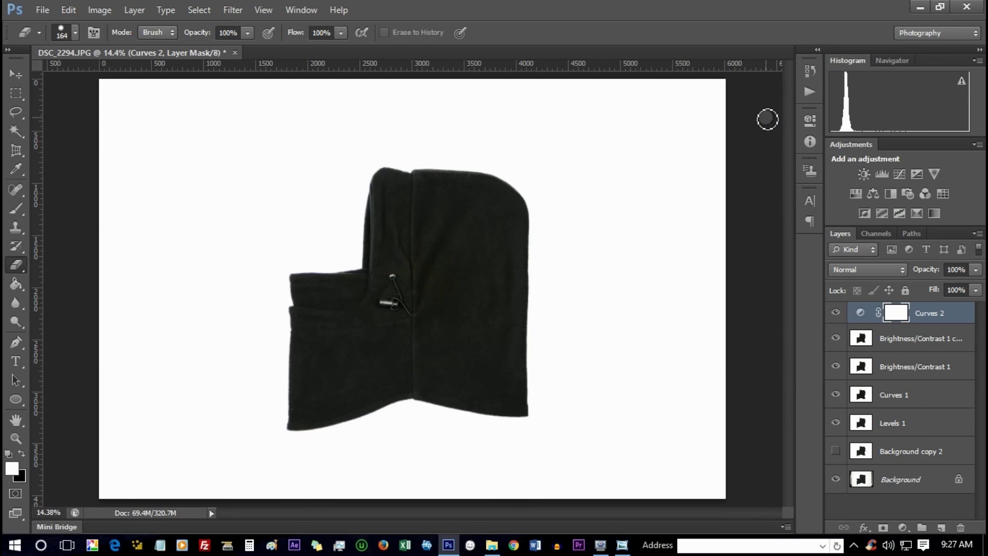
Step: Merge the new Curves adjustment with both Brightness/Contrast 1 layers, compare the result, and hide Curves 1 and Levels 1
right_click(904, 353)
left_click(823, 347)
left_click(832, 316)
left_click(832, 316)
left_click(833, 342)
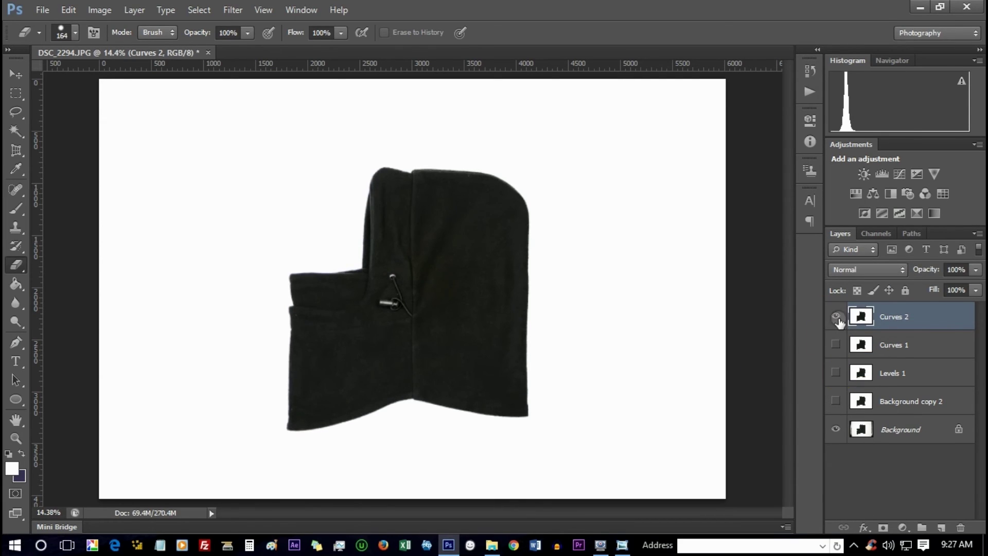
Step: Duplicate the Curves 2 layer, and slightly straighten the hood with the Perspective Crop tool
right_click(906, 315)
left_click(789, 106)
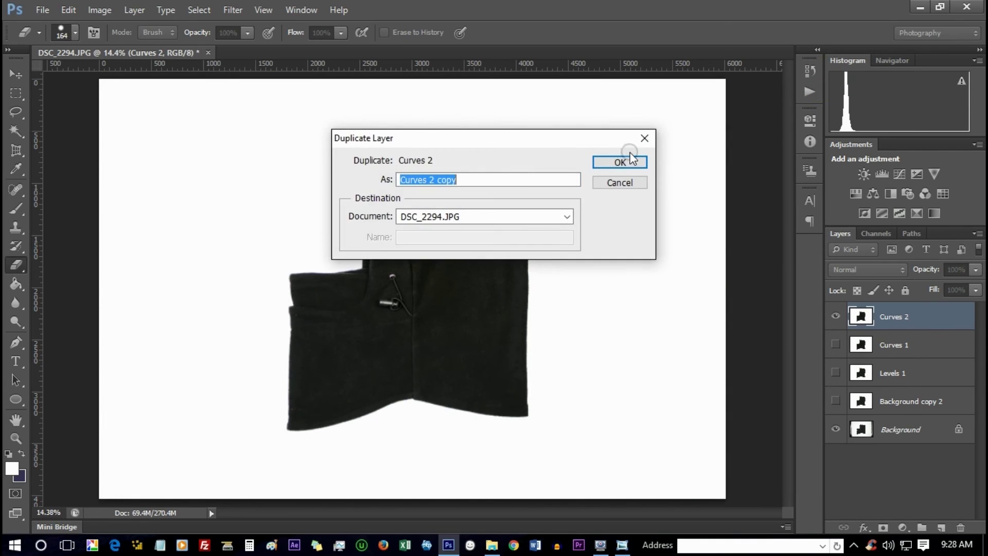
left_click(621, 161)
right_click(16, 150)
left_click(59, 160)
left_click_drag(73, 83, 199, 82)
left_click_drag(96, 499, 96, 492)
key("Return")
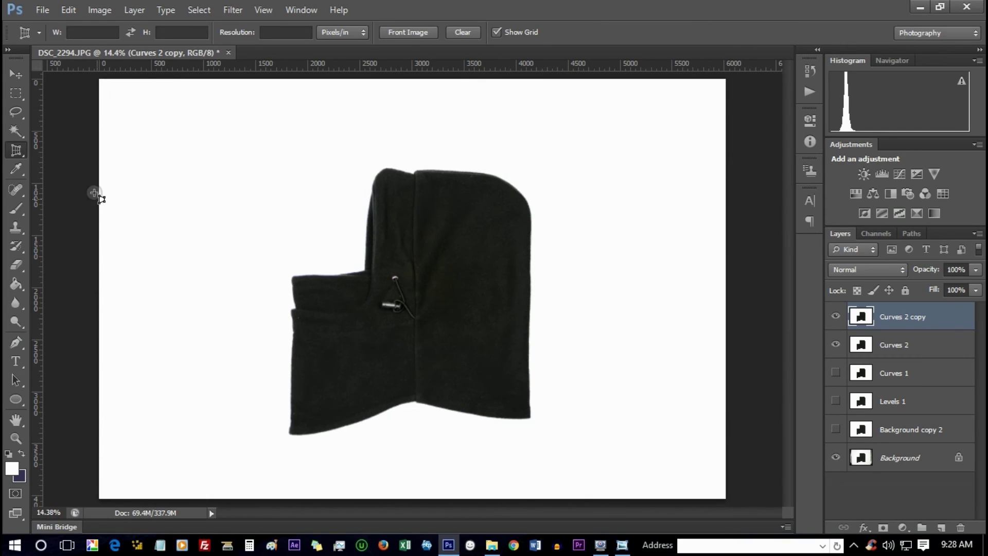
Step: Delete the Curves 2 layer beneath its copy, and check Curves 2 copy by toggling its visibility
left_click(14, 74)
right_click(961, 346)
left_click(823, 101)
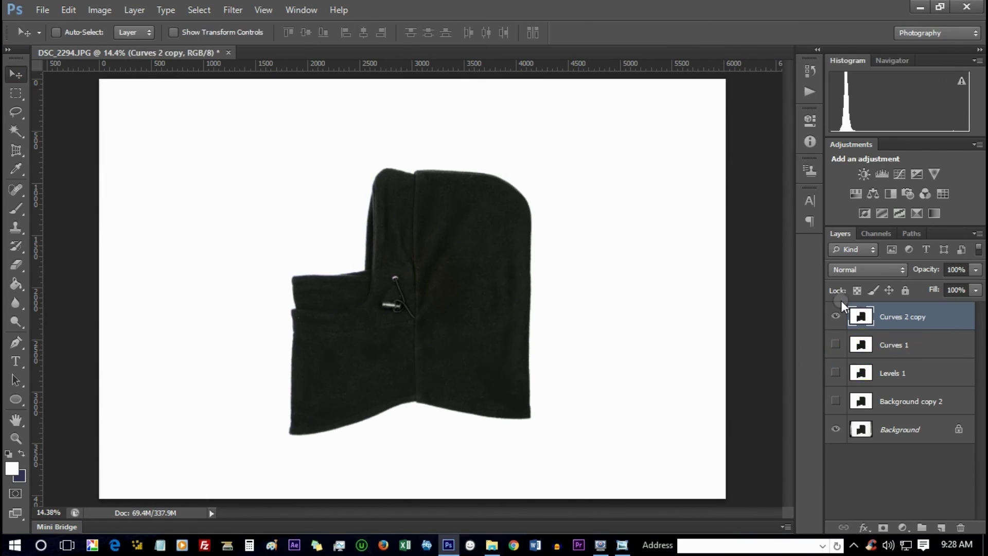
left_click(837, 319)
left_click(837, 318)
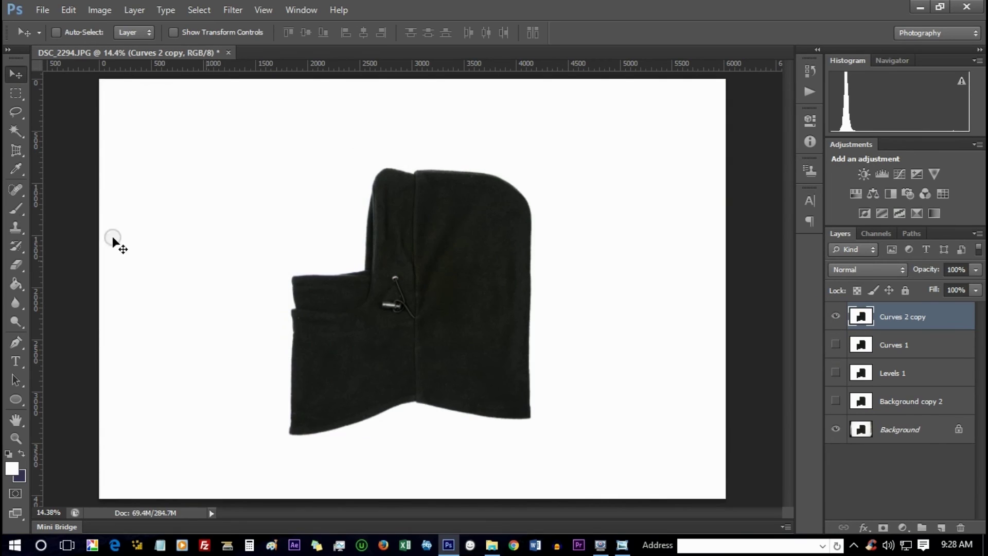
Step: Crop both sides of the image to about 4184 × 4032 pixels around the hood, and check the image size
right_click(15, 149)
left_click(47, 146)
left_click_drag(100, 288, 152, 293)
left_click_drag(675, 288, 631, 287)
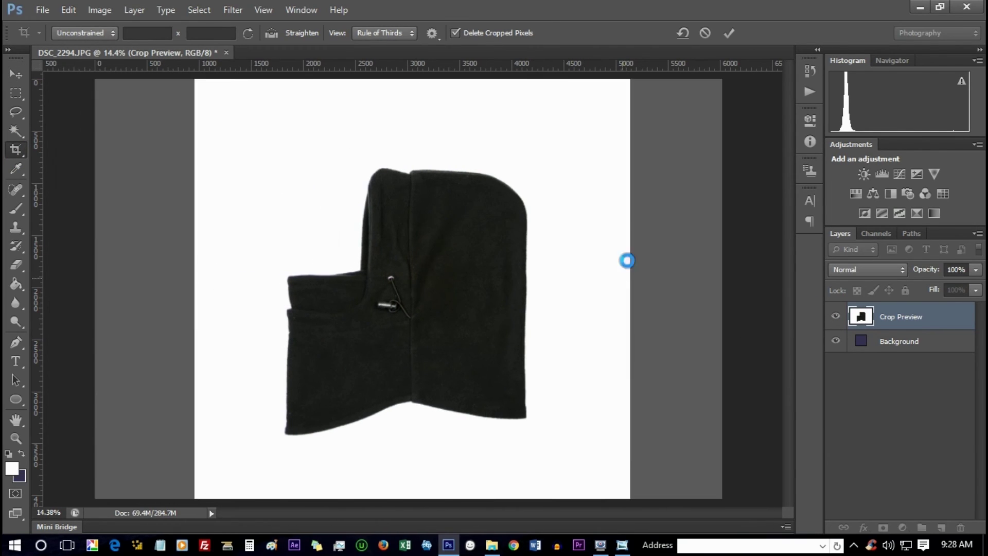
left_click(15, 74)
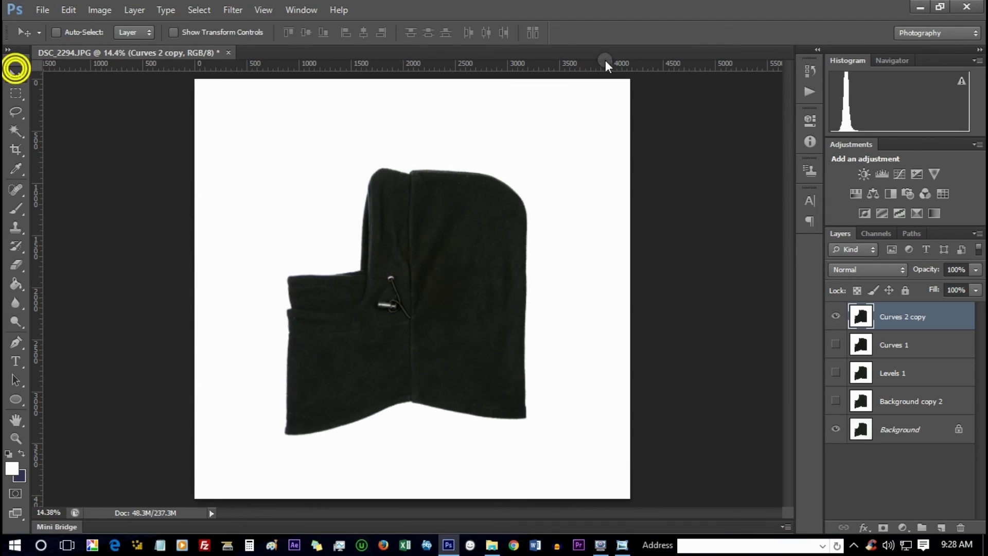
key("ctrl+alt+i")
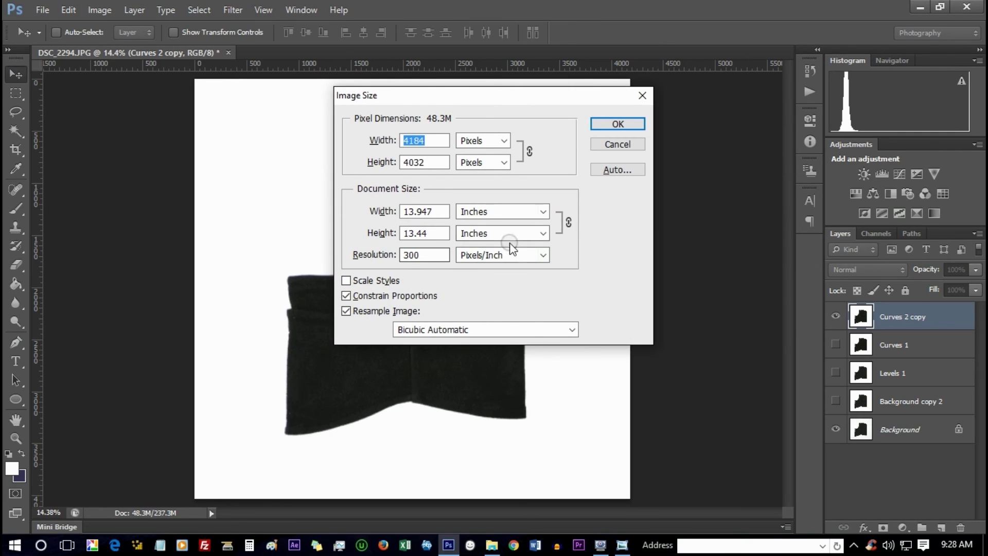
left_click(619, 143)
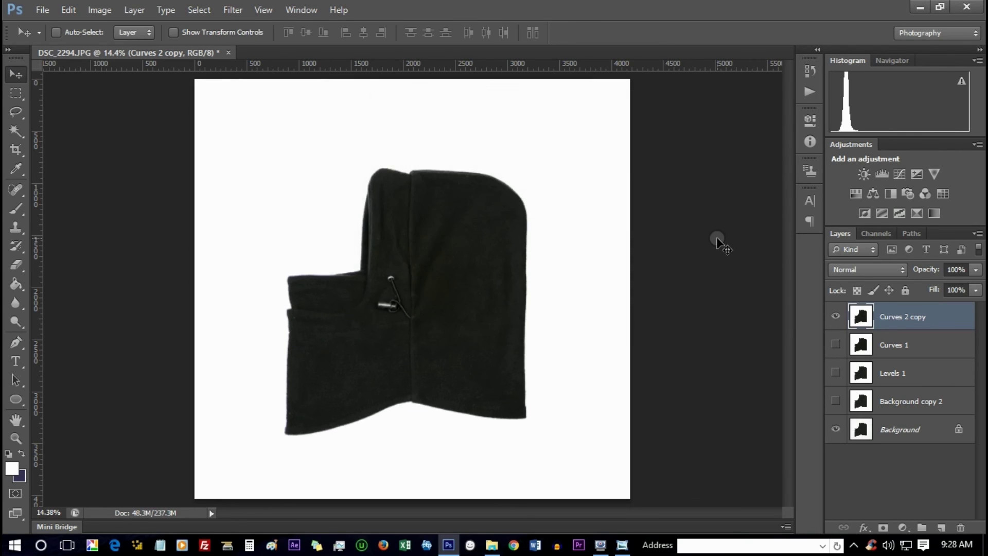
Step: Save the finished hood as a JPEG named sample 2 in the Source folder
key("ctrl+shift+s")
left_click(498, 305)
left_click(489, 397)
left_click(632, 221)
left_click(487, 289)
key("BackSpace")
type("2")
key("Return")
key("Return")
Step: Close DSC_2294 without saving changes, and close the original photo in Windows Photo Viewer
left_click(235, 53)
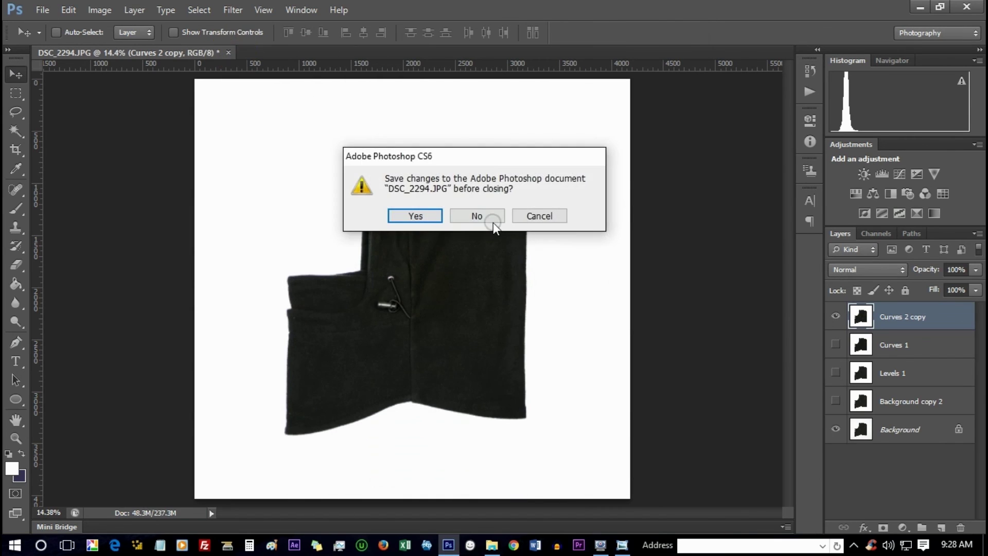
left_click(492, 220)
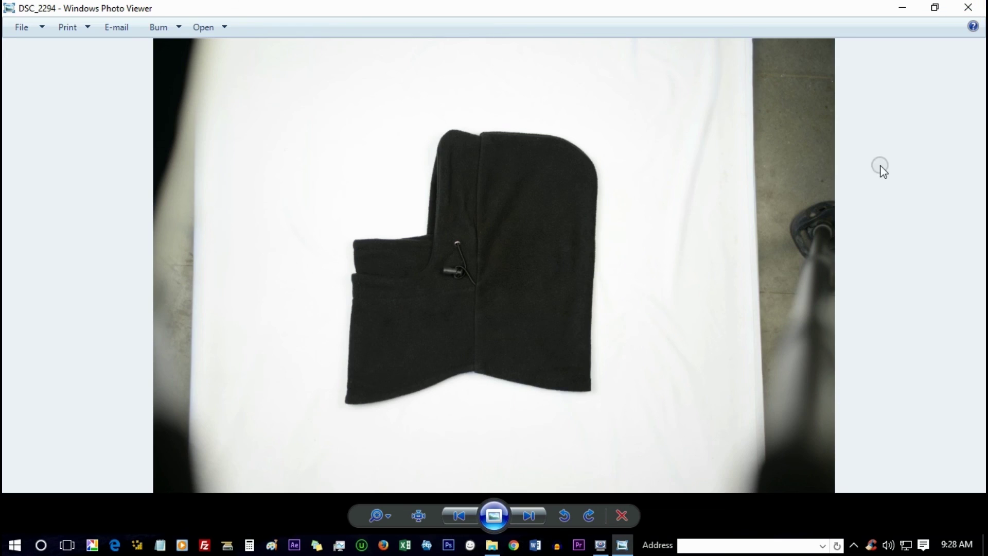
key("alt+F4")
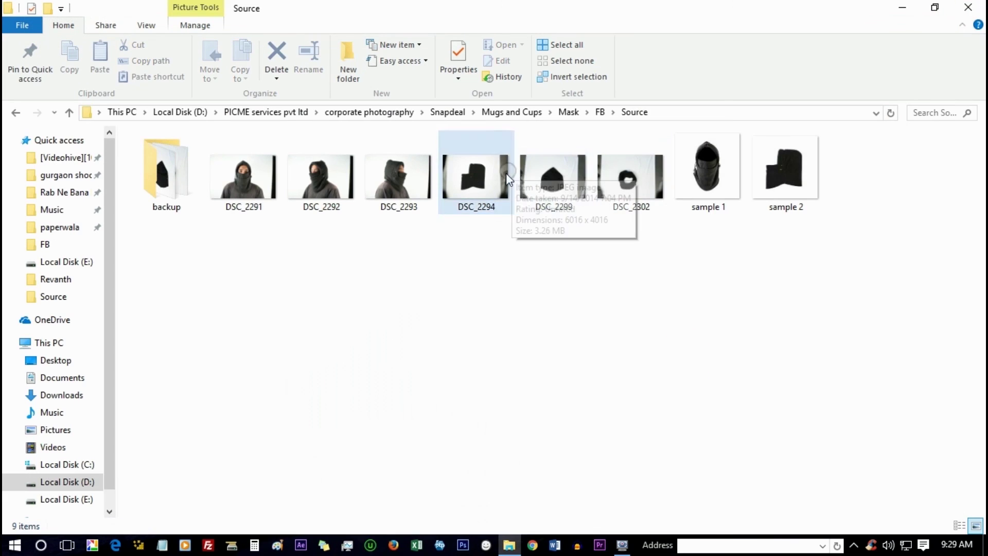
Step: Create a new folder in Source, and copy DSC_2291, DSC_2294, sample 1 and sample 2 into it
left_click(348, 65)
left_click(331, 179)
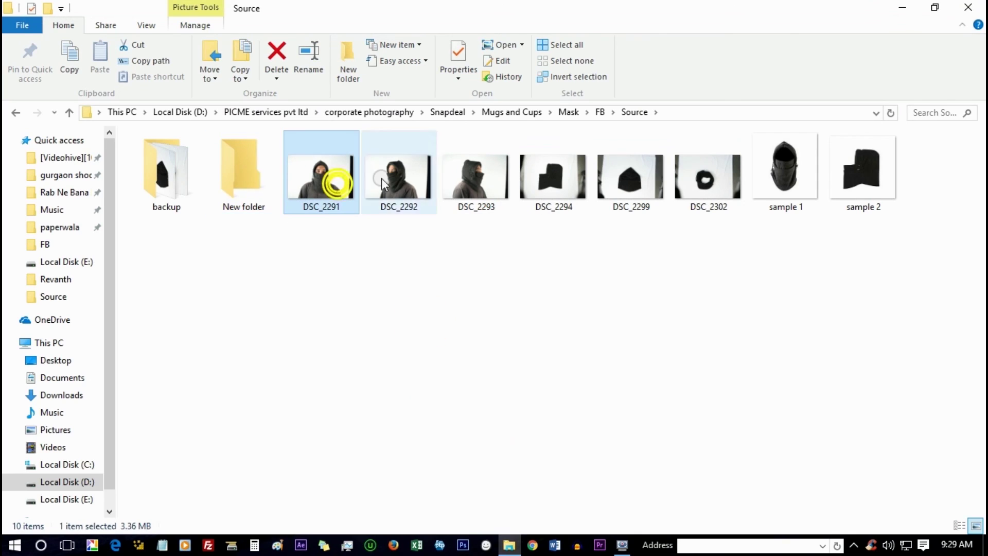
left_click(764, 189, "ctrl")
left_click(860, 178, "ctrl")
left_click(531, 193, "ctrl")
key("ctrl+c")
double_click(245, 175)
left_click(369, 329)
key("ctrl+v")
left_click(380, 335)
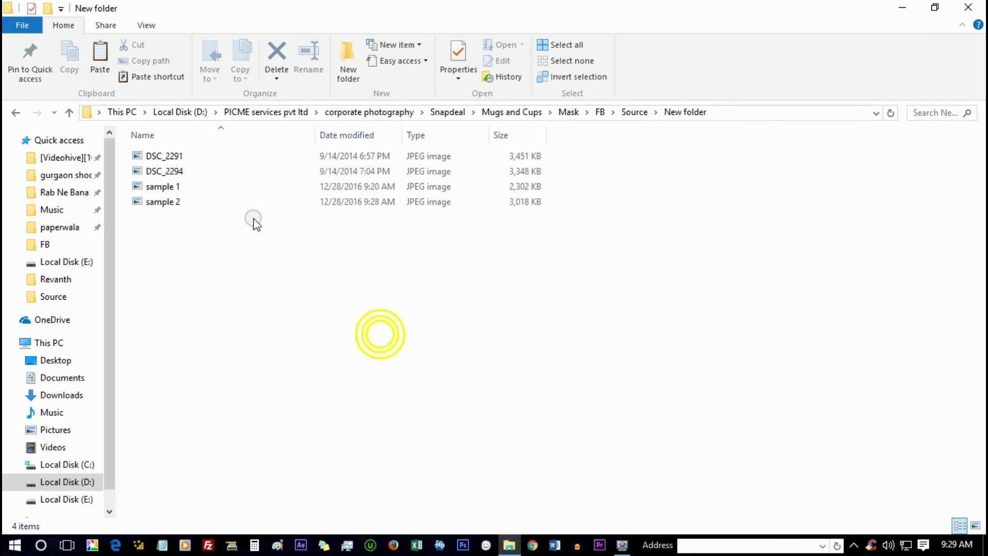
Step: Rename DSC_2291 in the new folder as sample 01
left_click(180, 158)
key("F2")
type("sample 11")
key("Return")
key("F2")
key("BackSpace")
key("BackSpace")
type("01")
key("Return")
Step: Rename DSC_2294 in the new folder as sample 02
left_click(160, 156)
key("F2")
type("sampl")
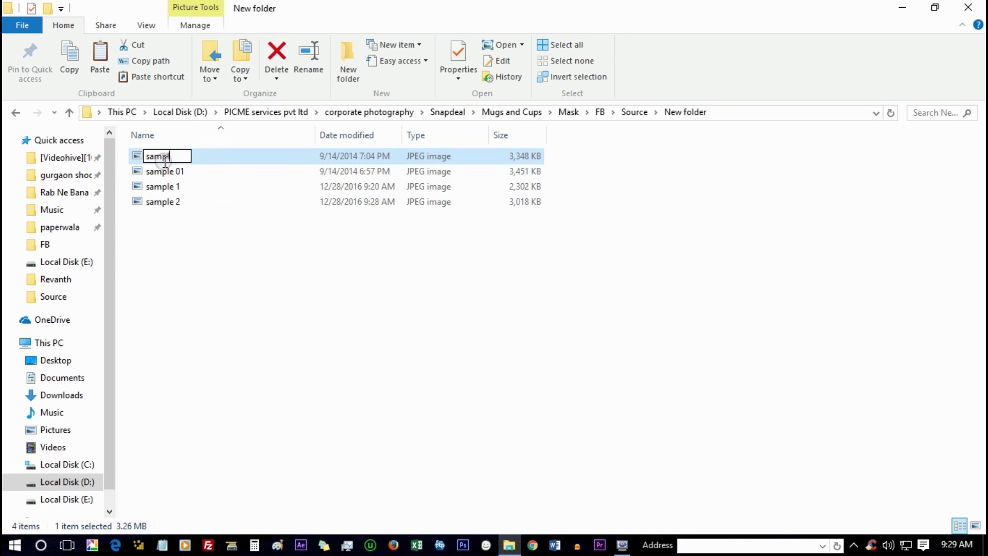
type("e 02")
key("Return")
Step: Open sample 01 in the photo viewer, and compare it with the edited sample 1 by switching between them
double_click(164, 159)
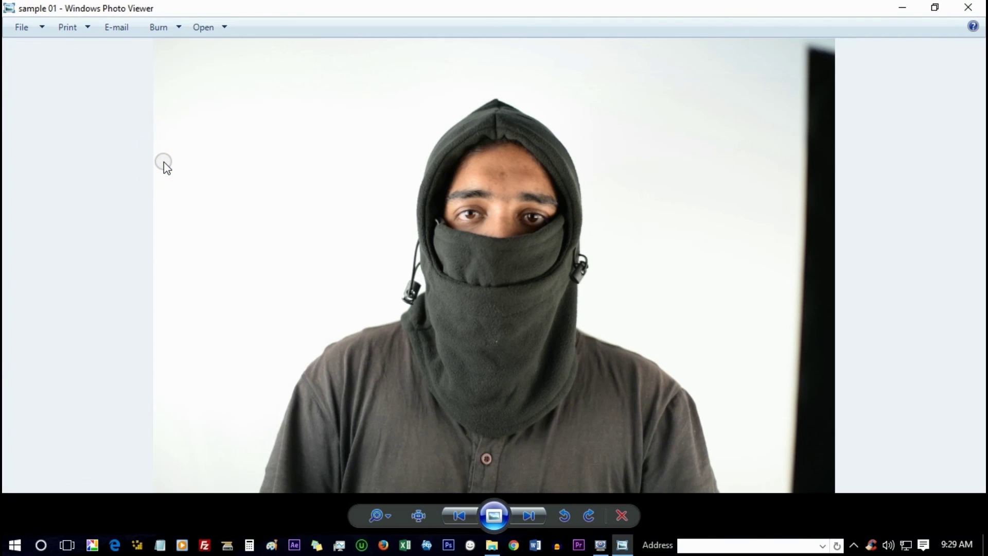
key("Left")
key("Right")
key("Left")
key("Right")
key("Left")
key("Right")
key("Left")
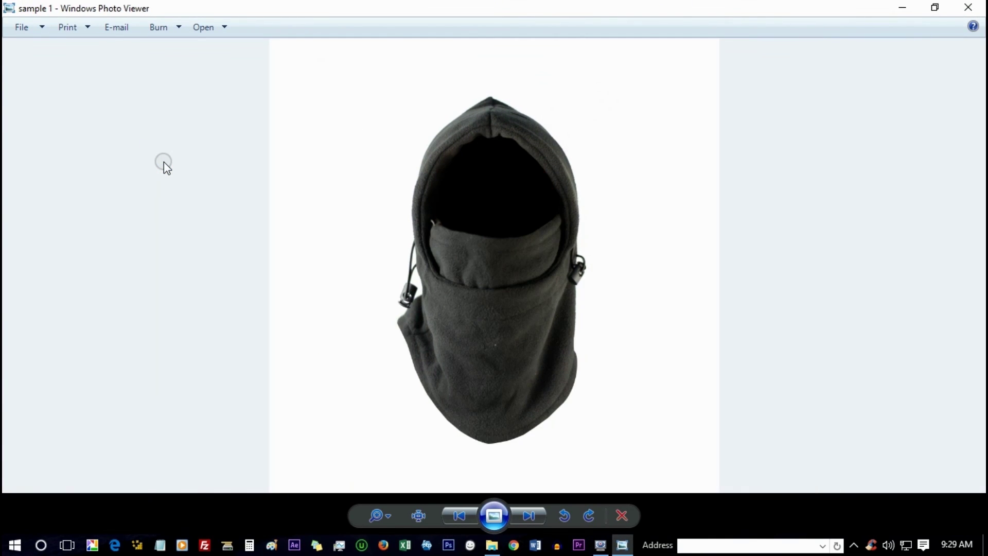
key("Right")
key("Left")
key("Right")
Step: Compare the original sample 02 with the edited sample 2 by switching between them
key("Right")
key("Left")
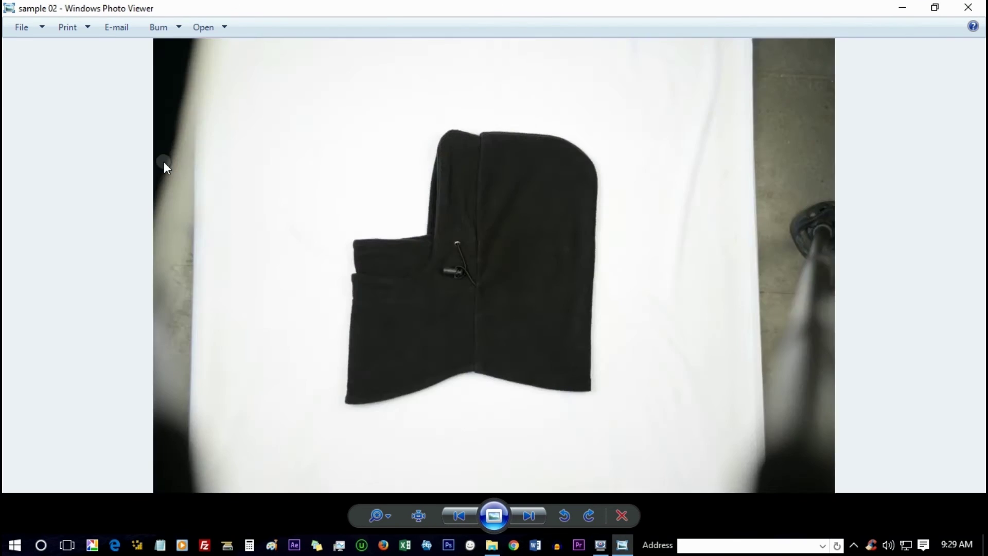
key("Right")
key("Right")
key("Left")
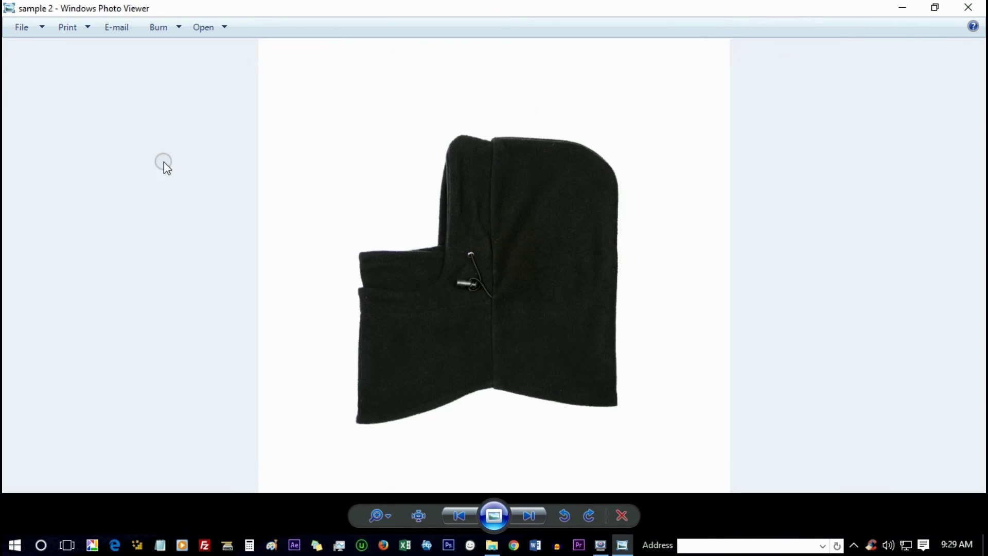